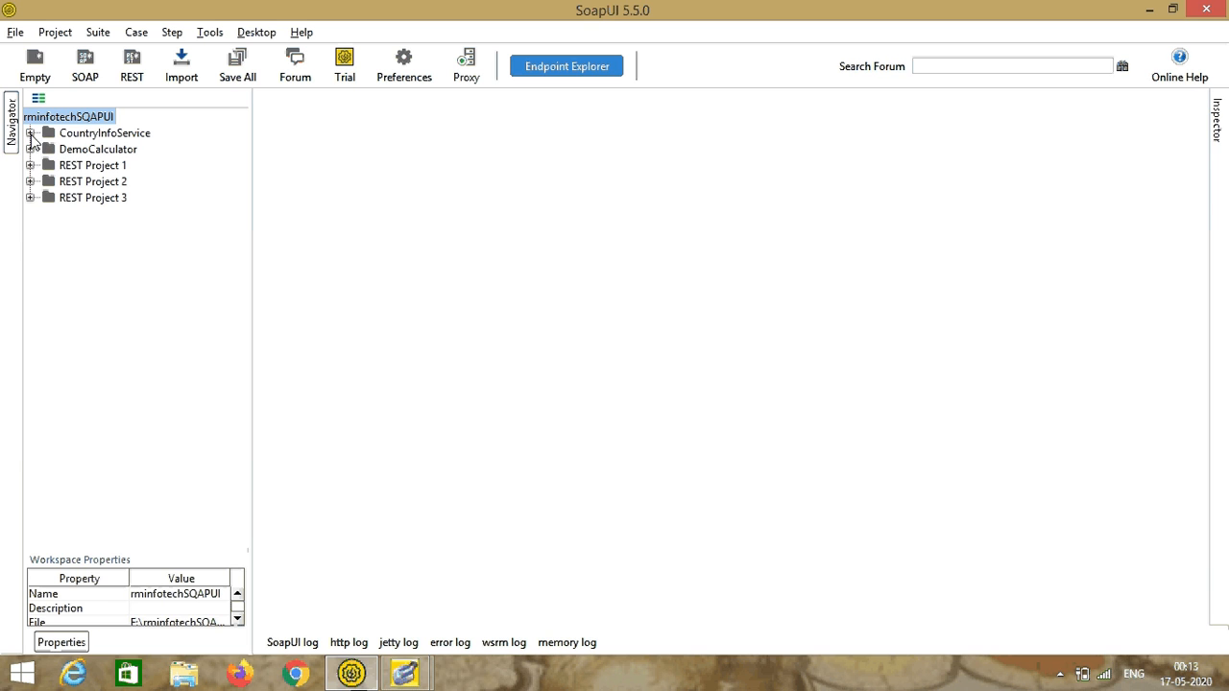
Step: Expand the CountryInfoService and REST Project 3 projects to show their services and test suites
left_click(30, 134)
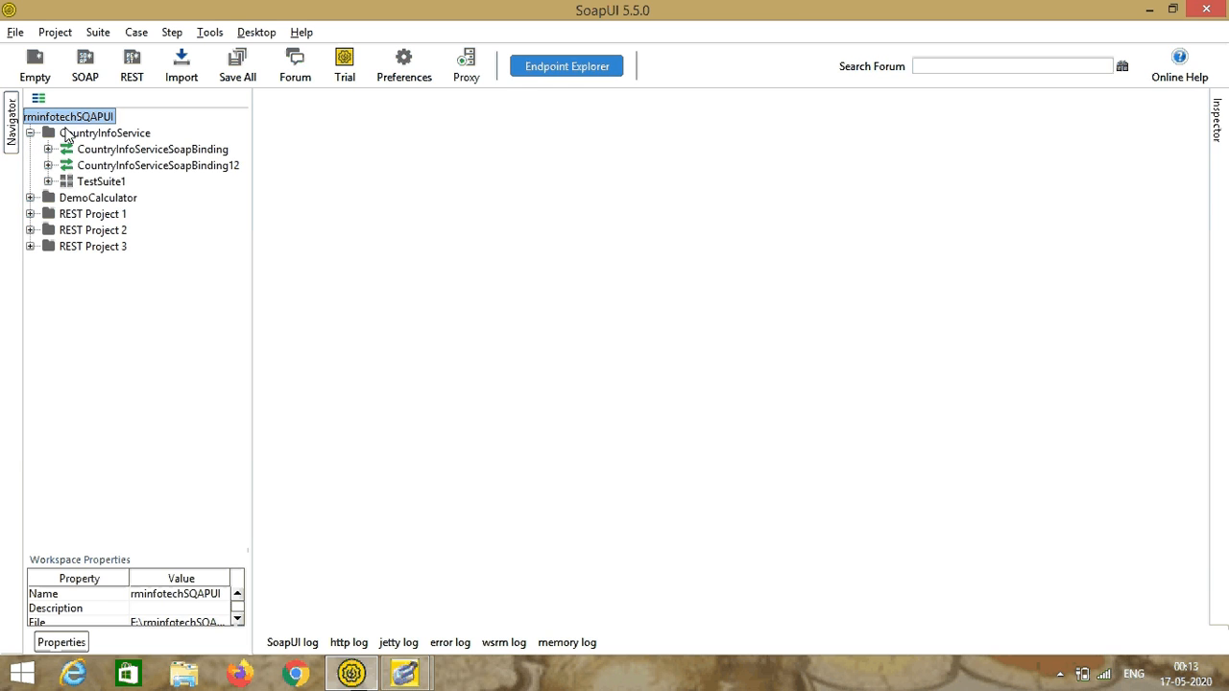
left_click(29, 247)
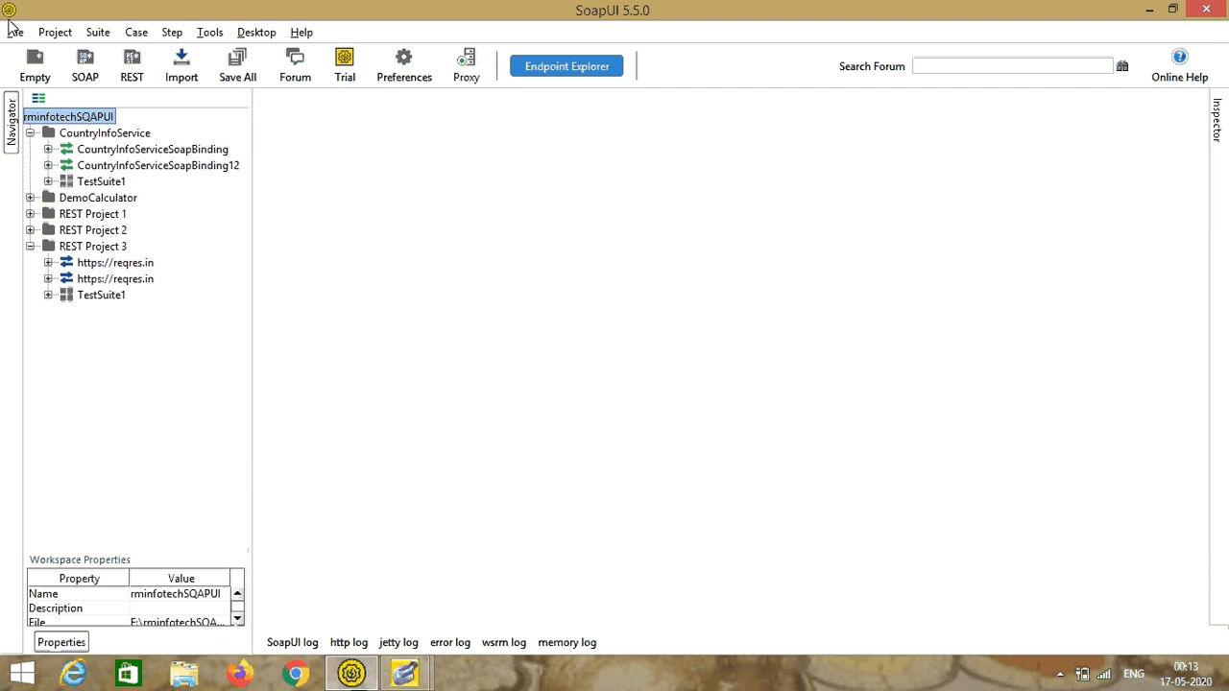
left_click(15, 32)
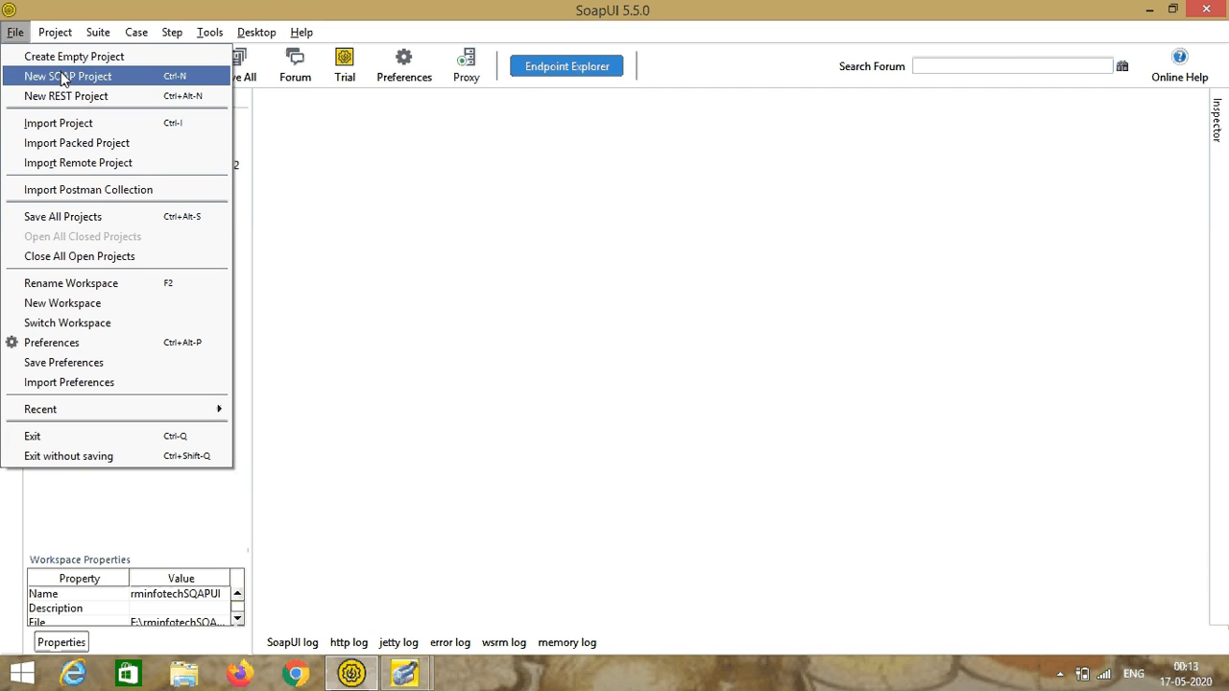
left_click(373, 236)
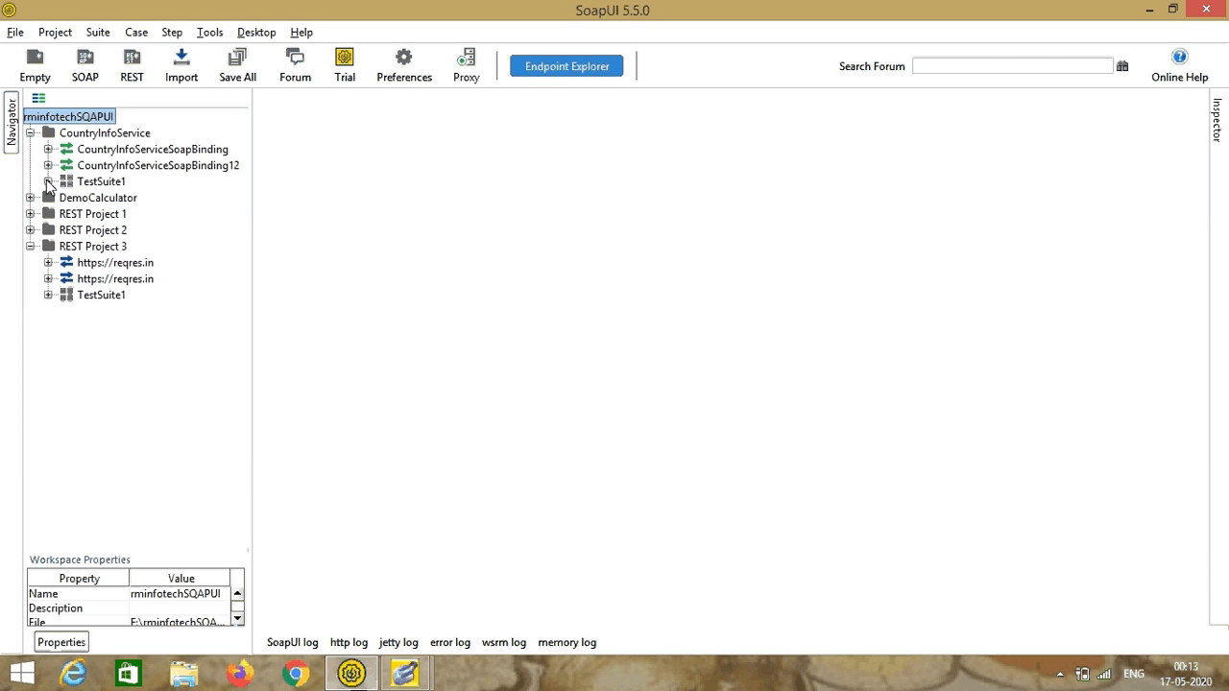
Step: Open the Capital test step in TestCase1 of CountryInfoService's TestSuite1 and run its request
left_click(48, 181)
left_click(66, 198)
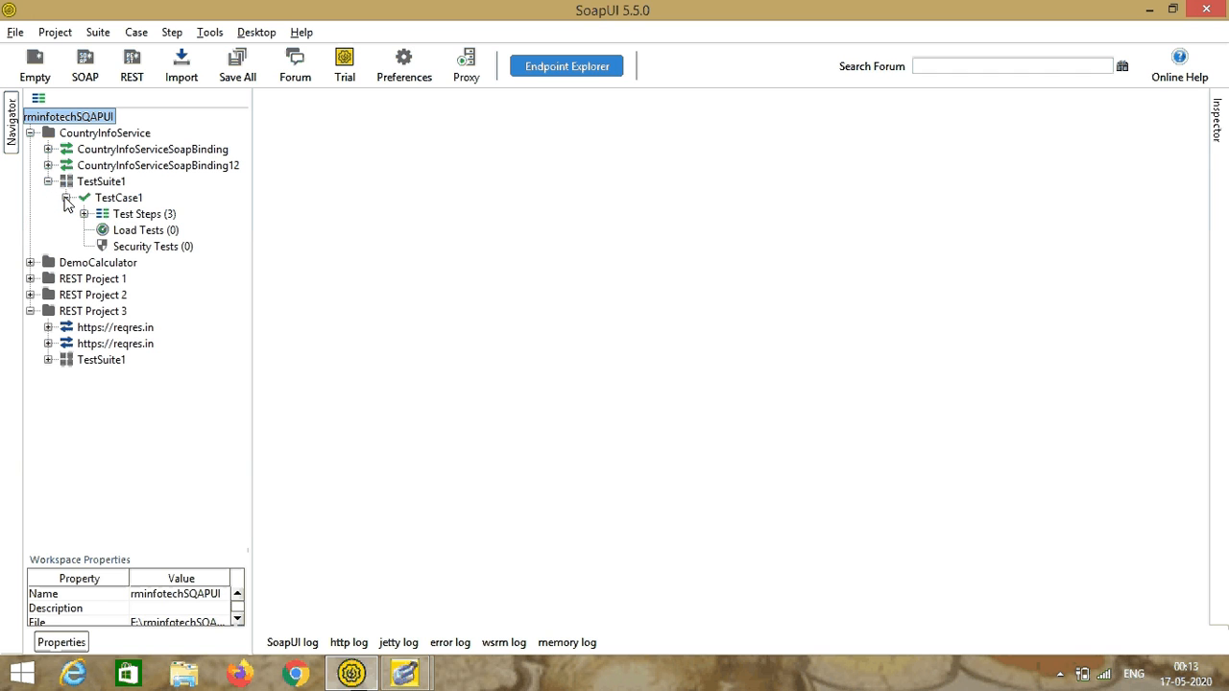
left_click(85, 214)
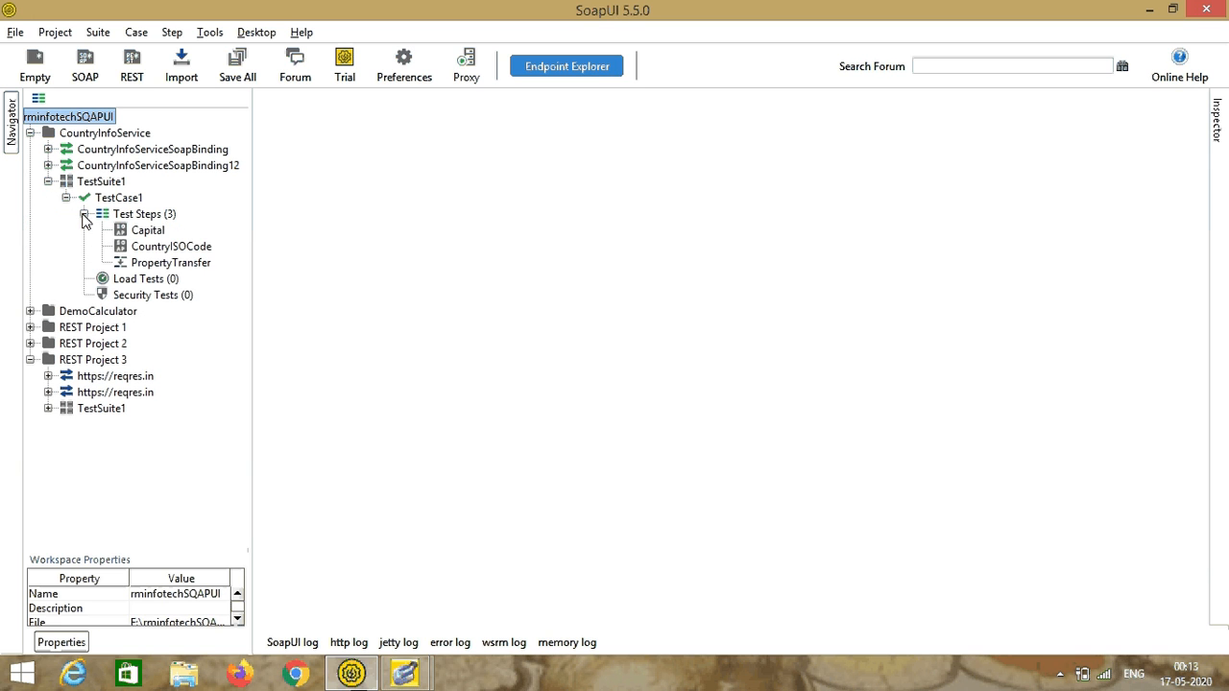
double_click(154, 233)
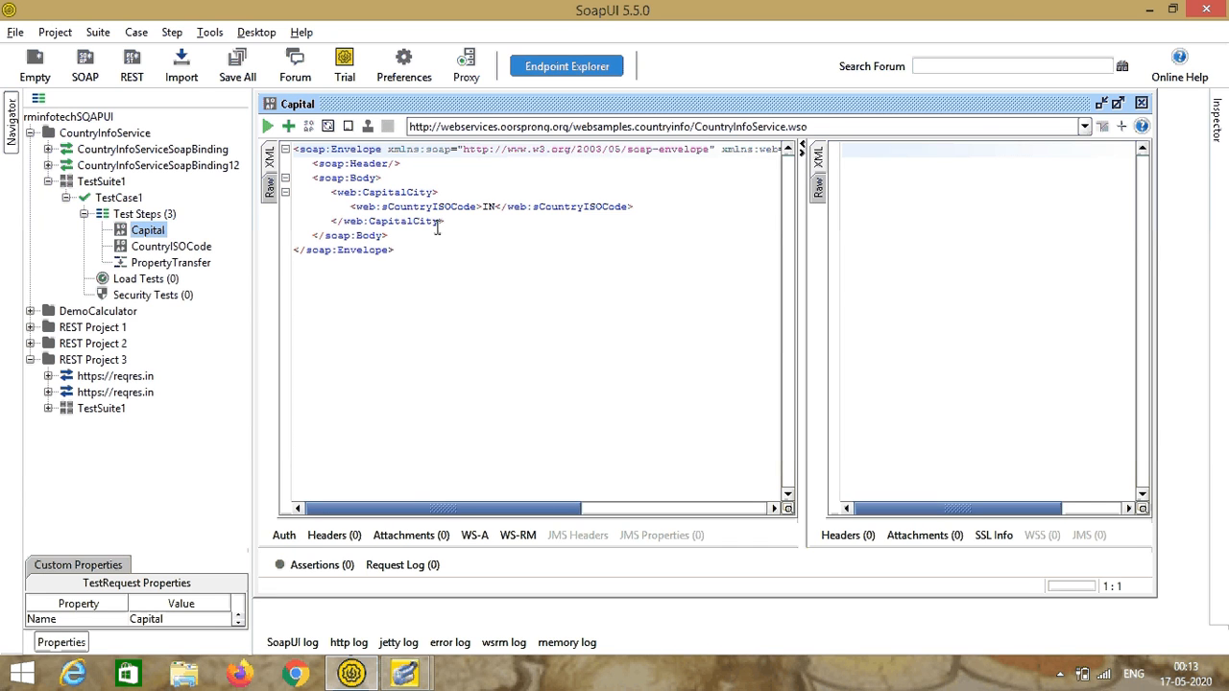
left_click(268, 126)
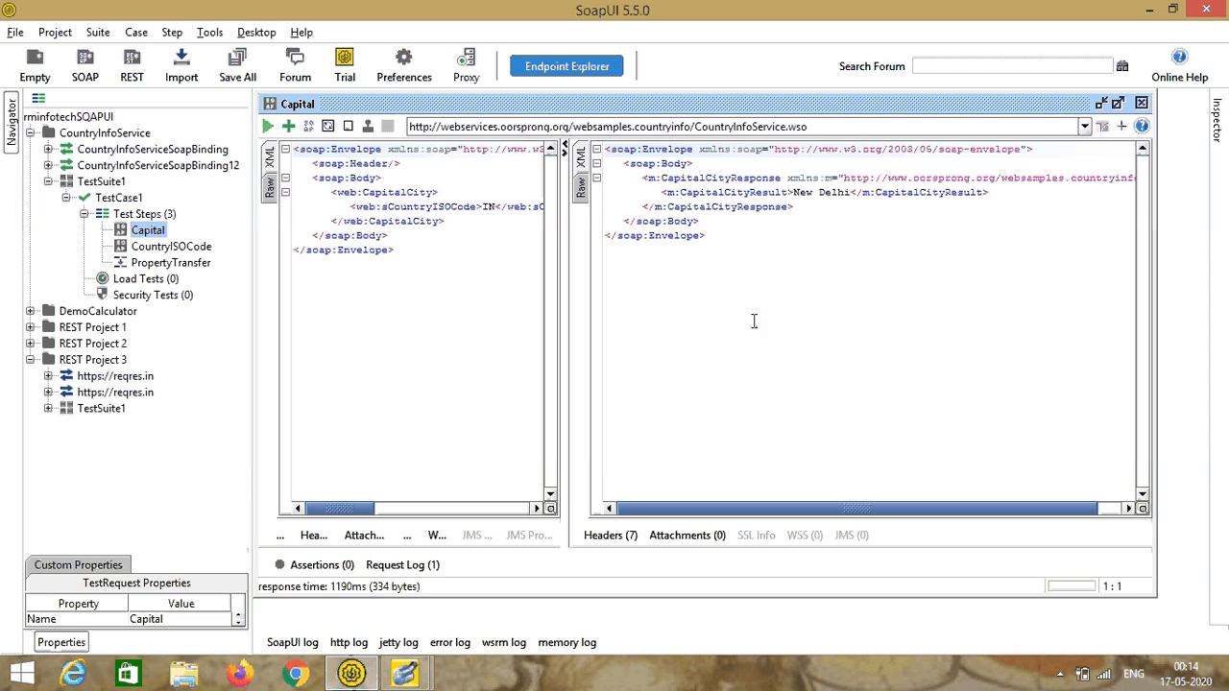
Step: Add a Contains assertion from the Property Content category to the Capital request
left_click(320, 566)
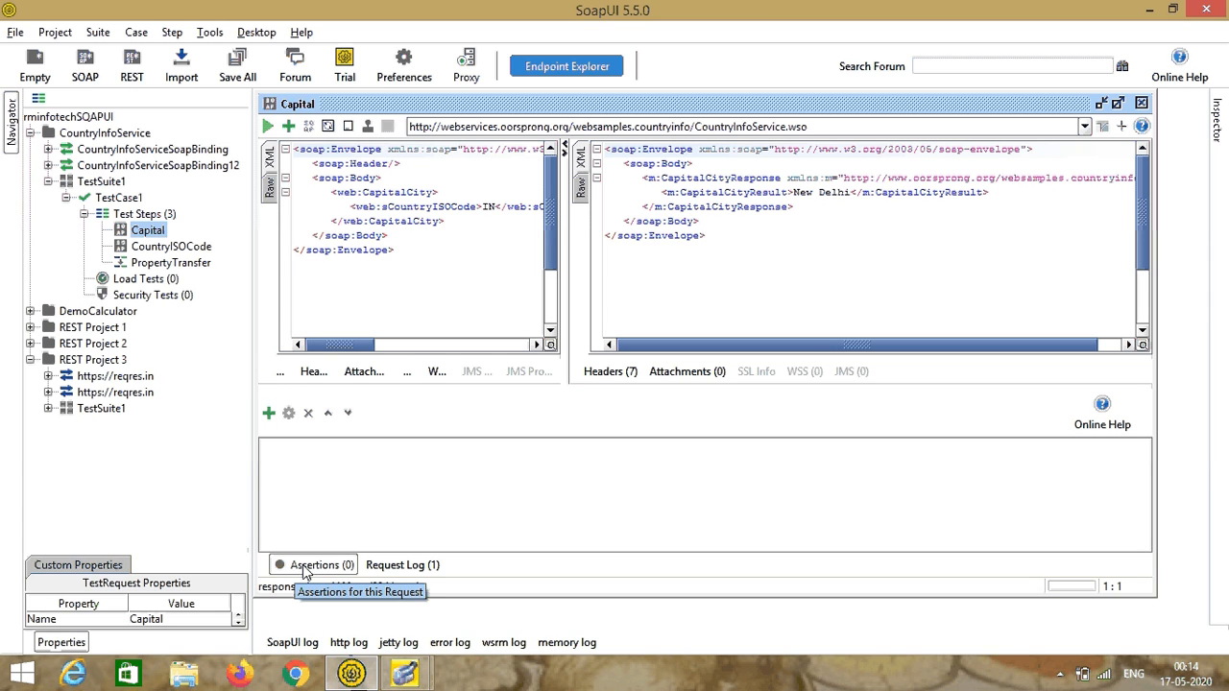
left_click(270, 414)
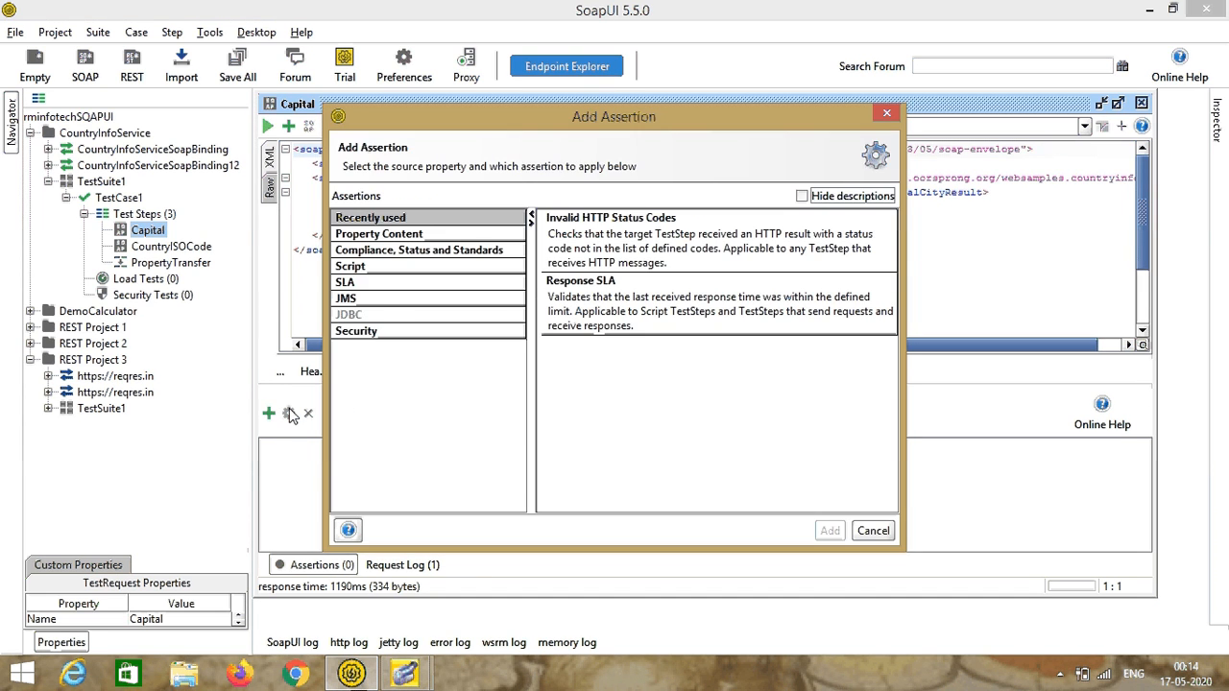
left_click(390, 240)
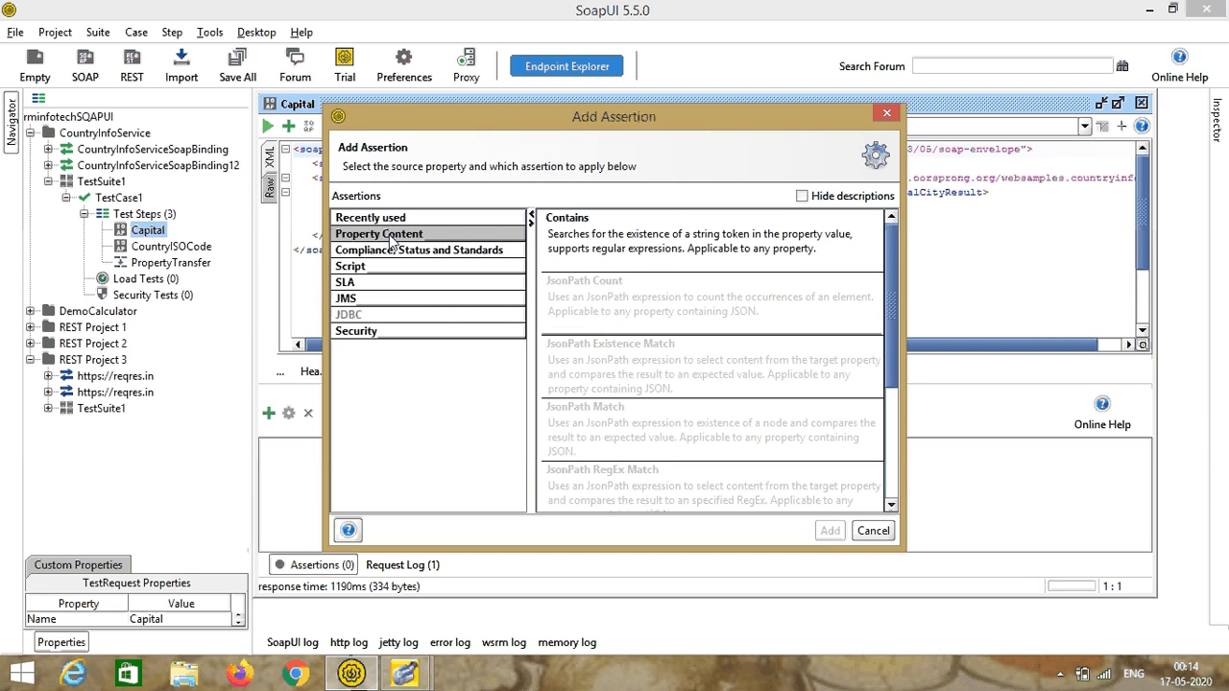
left_click(607, 243)
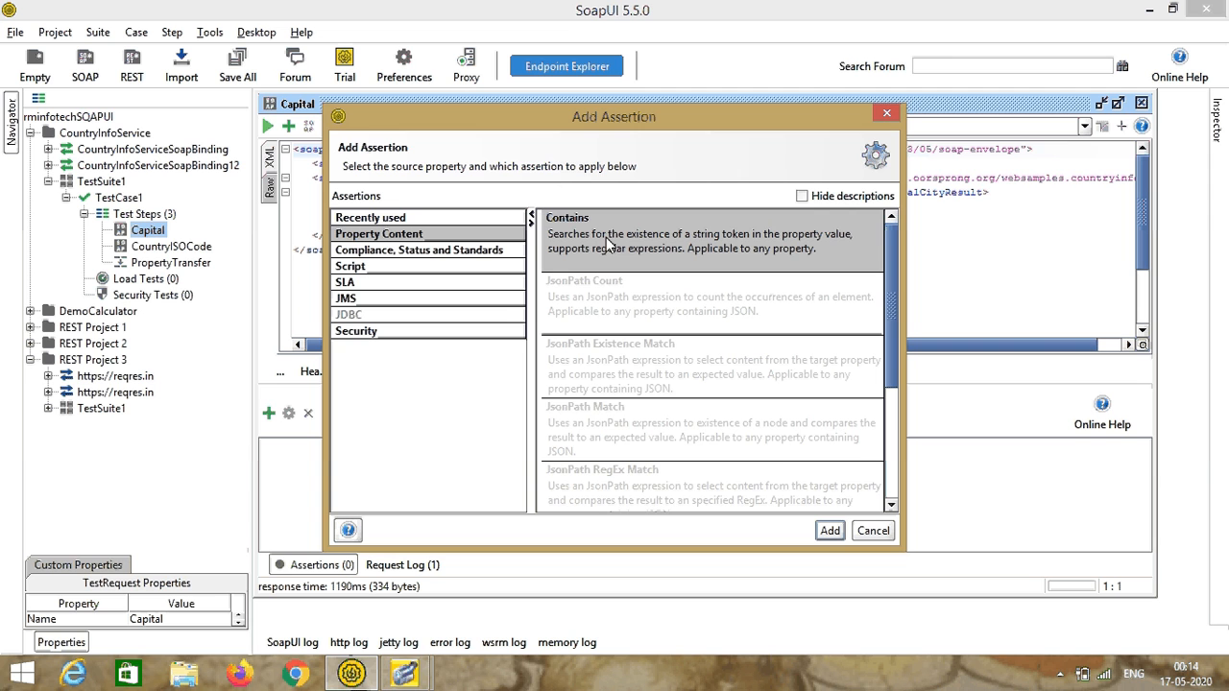
left_click(828, 530)
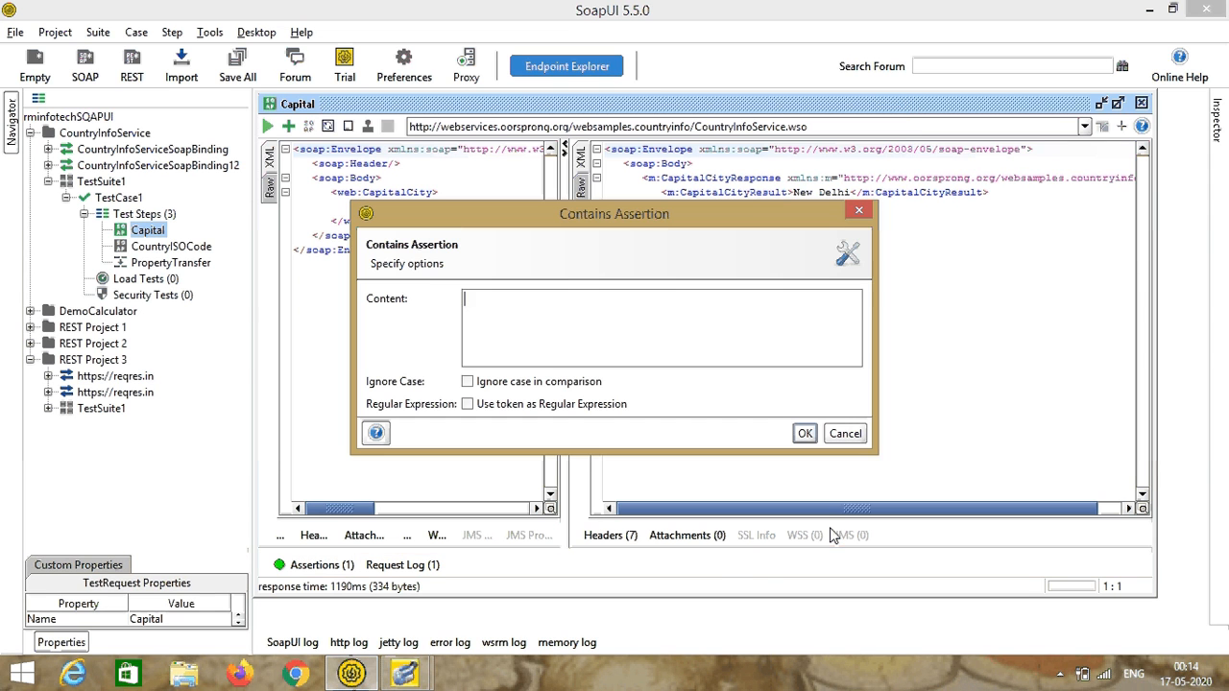
Step: Set the Contains assertion's content to "New delhi" and ignore case in the comparison
left_click_drag(695, 219, 696, 250)
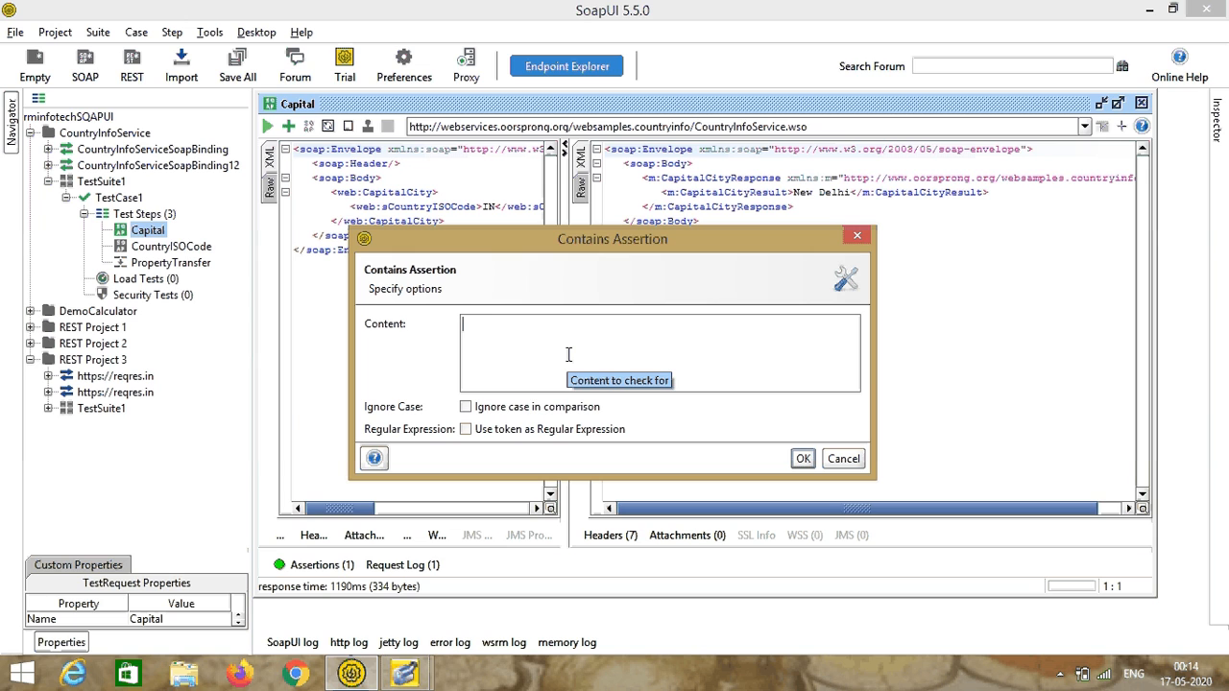
type("New Delhi")
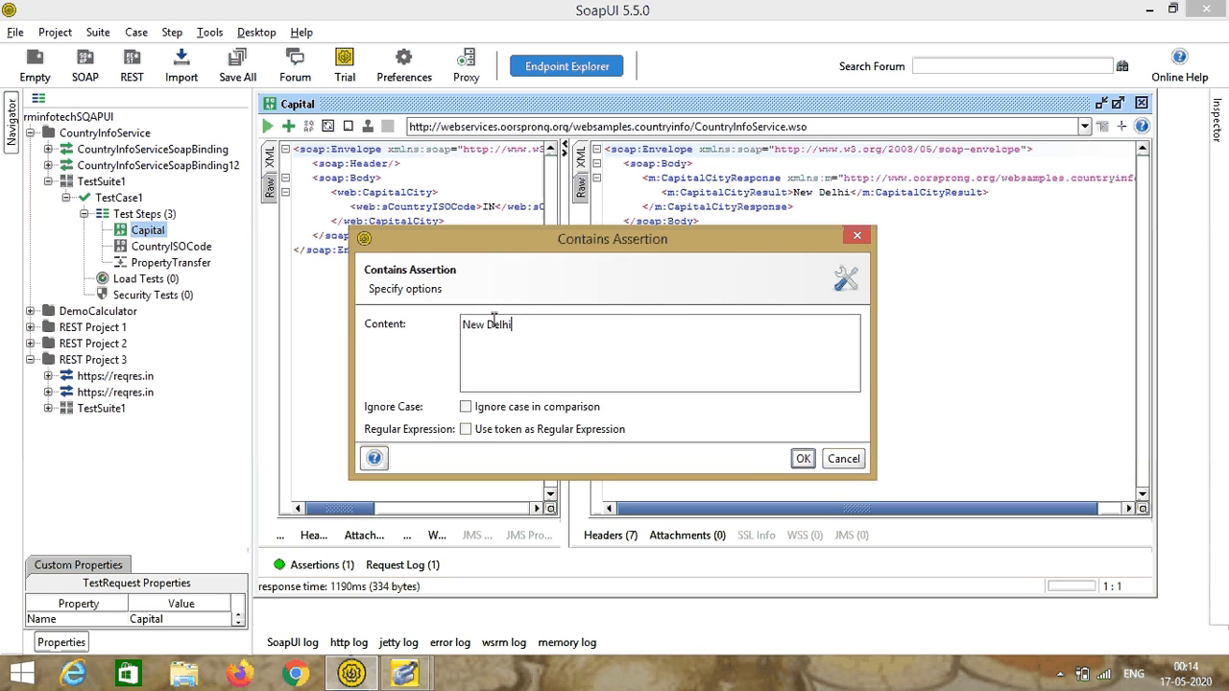
key("BackSpace")
type("d")
left_click(468, 407)
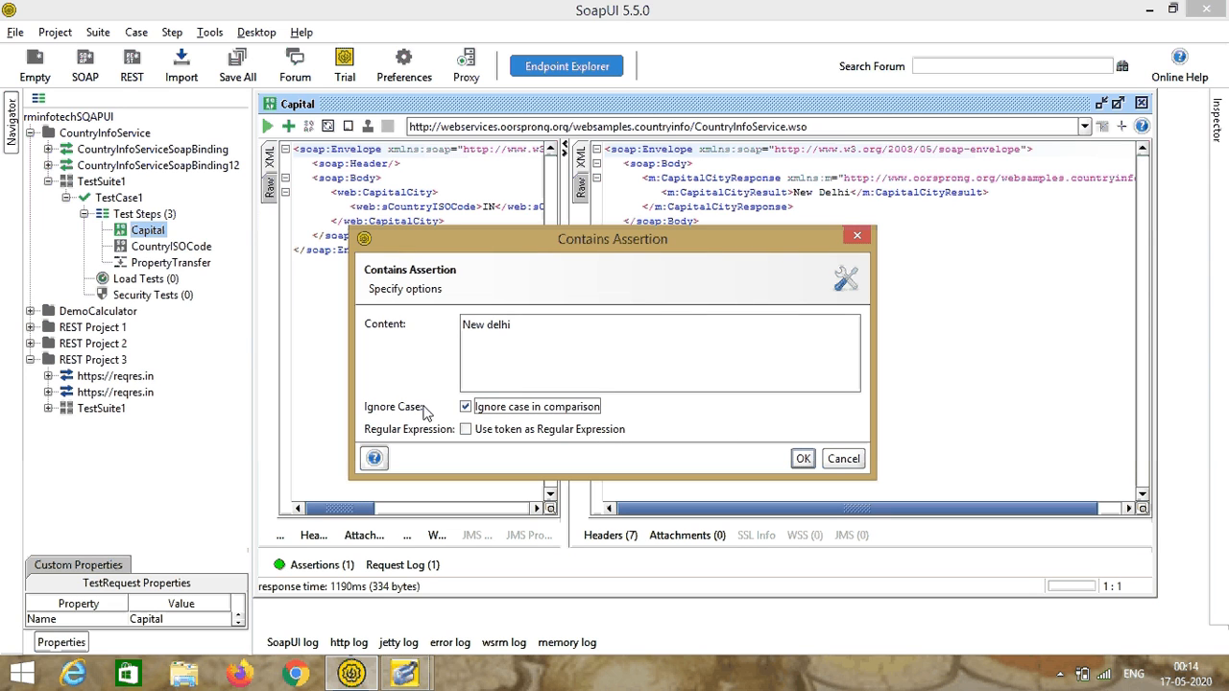
left_click(803, 459)
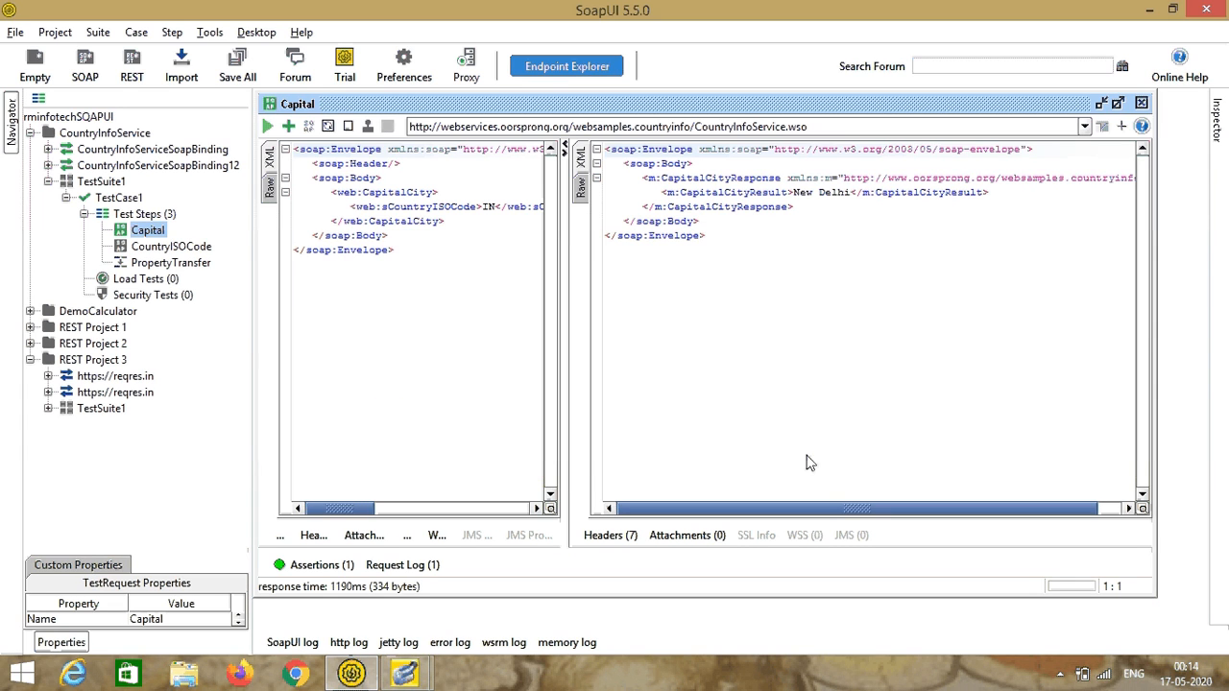
Step: Add an XPath Match assertion from the Property Content category to the Capital request
left_click(319, 566)
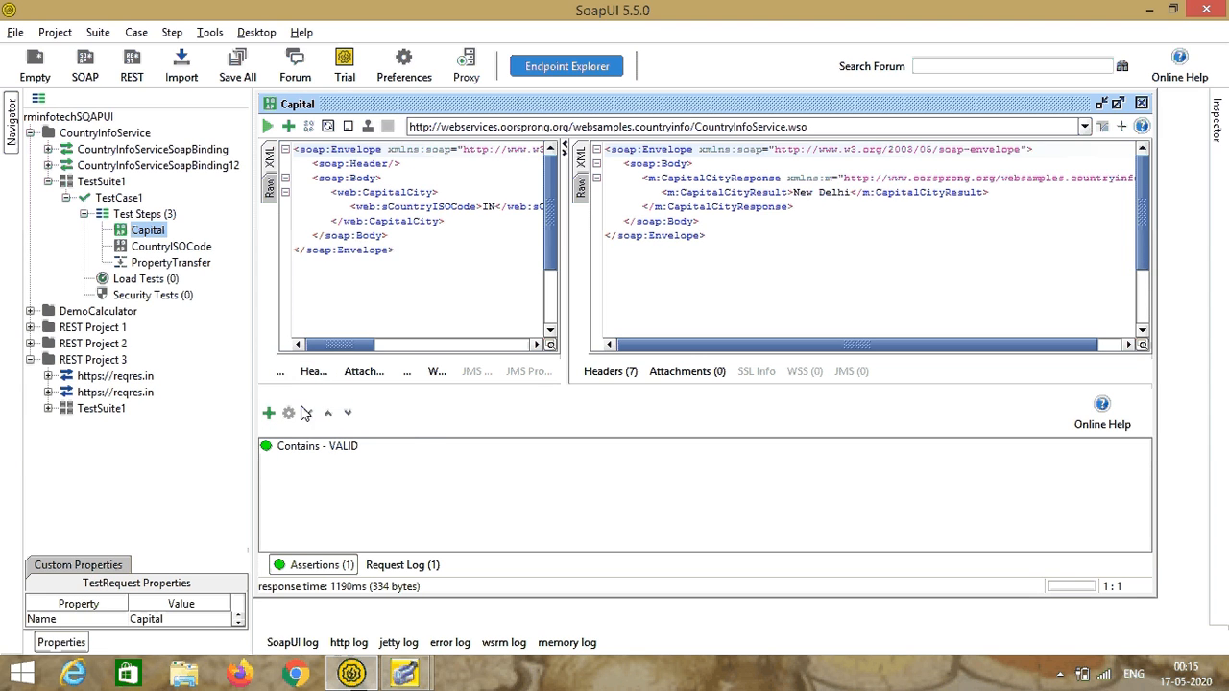
left_click(269, 413)
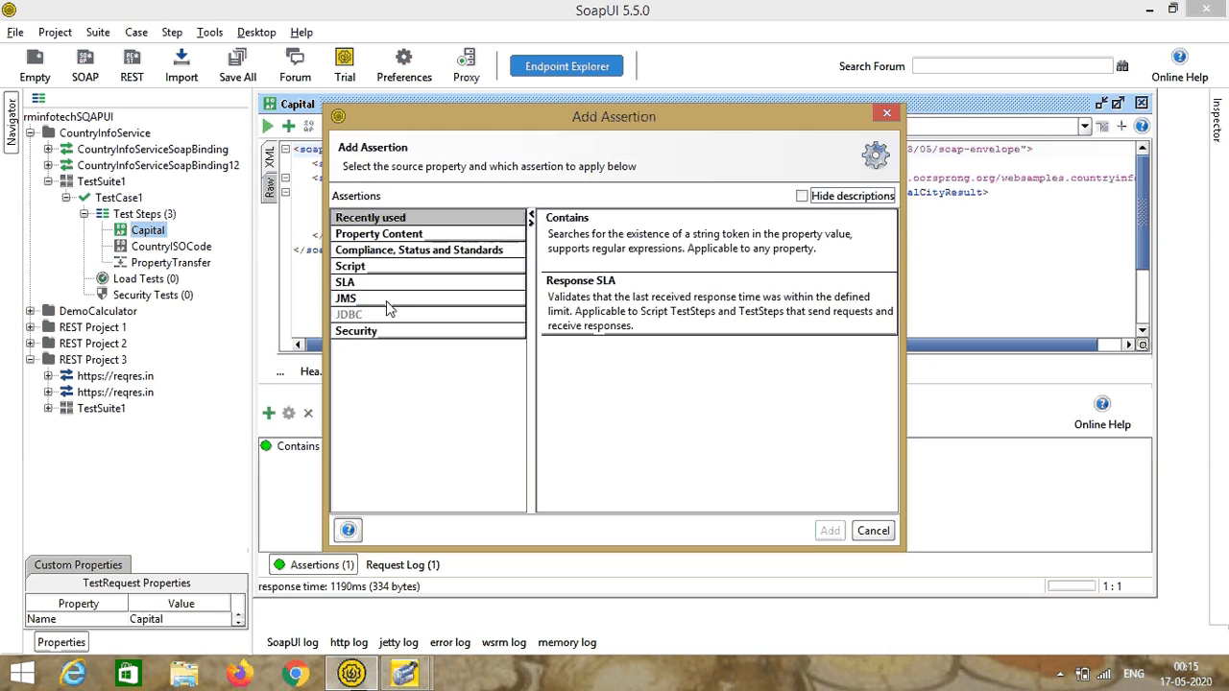
left_click(419, 236)
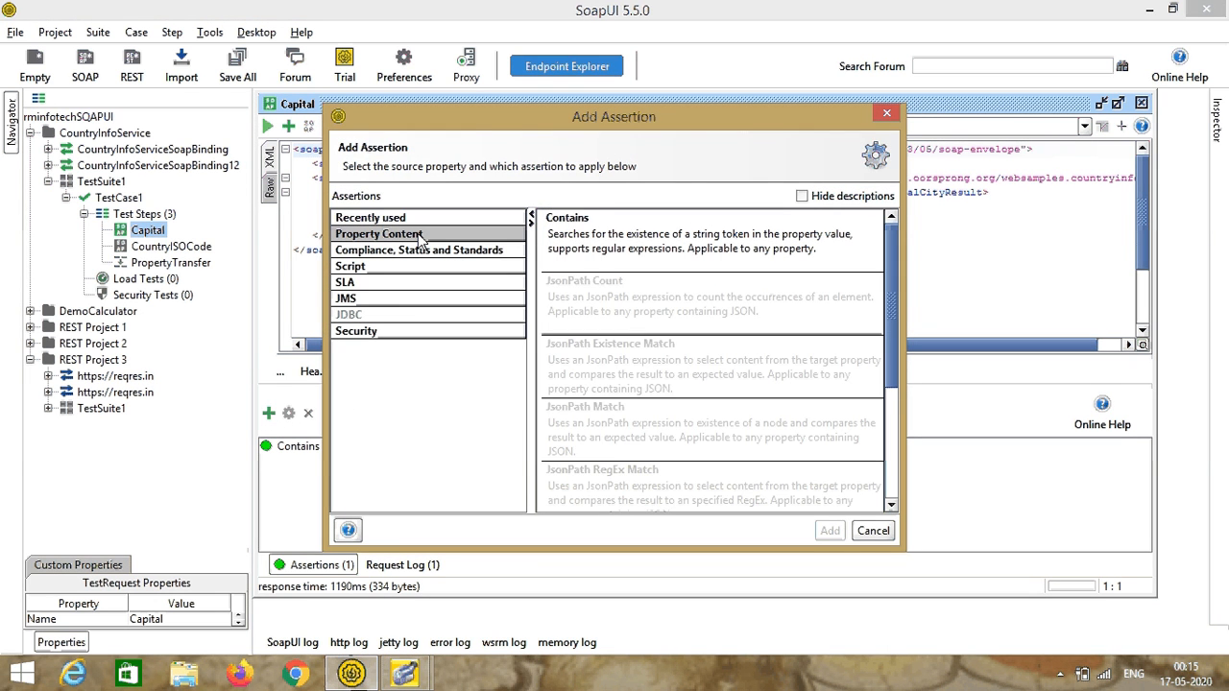
scroll(882, 326, "down", 1)
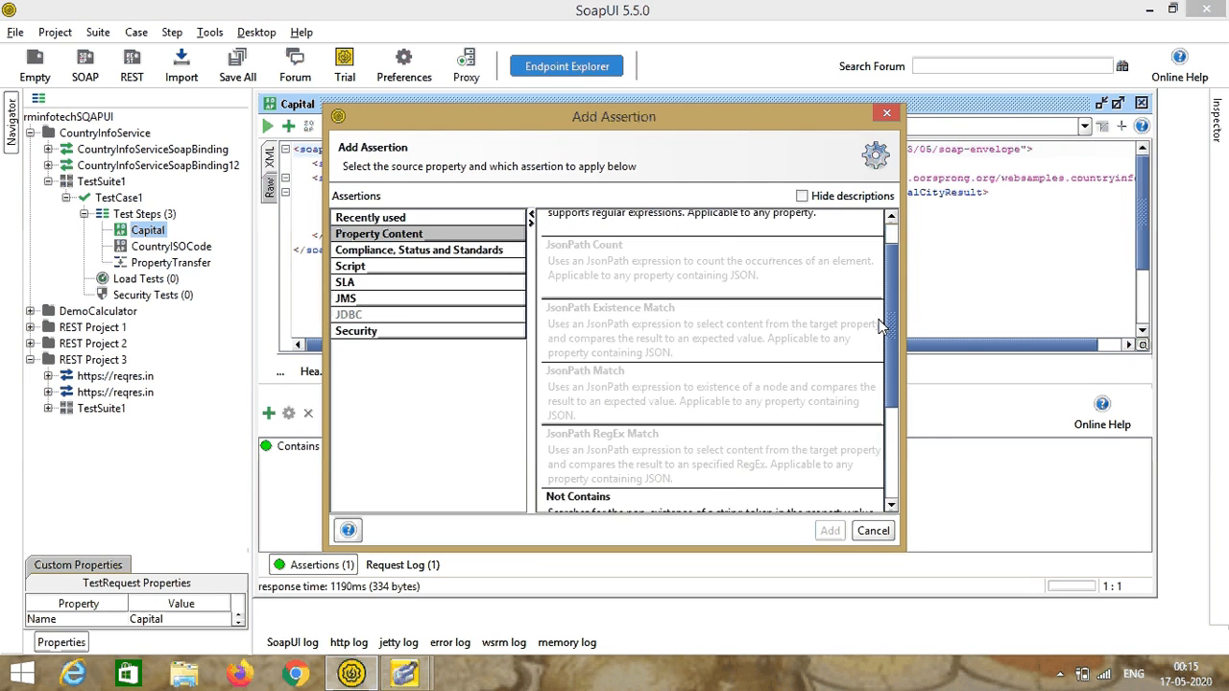
scroll(882, 326, "down", 3)
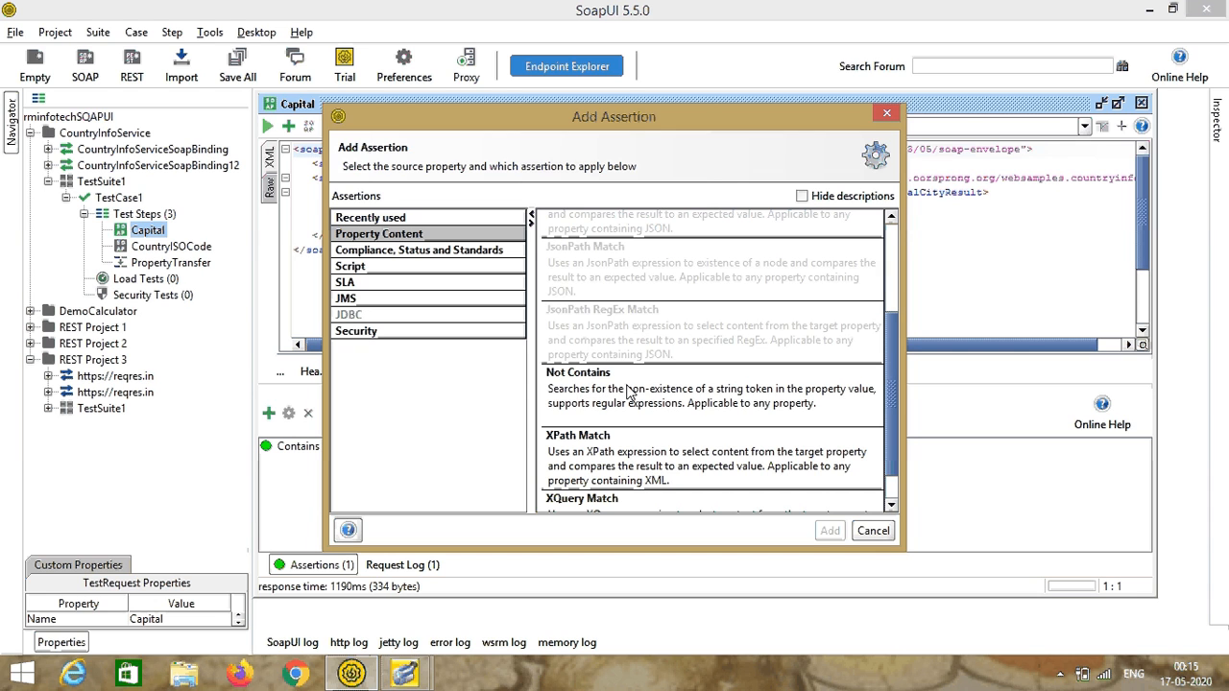
left_click(586, 385)
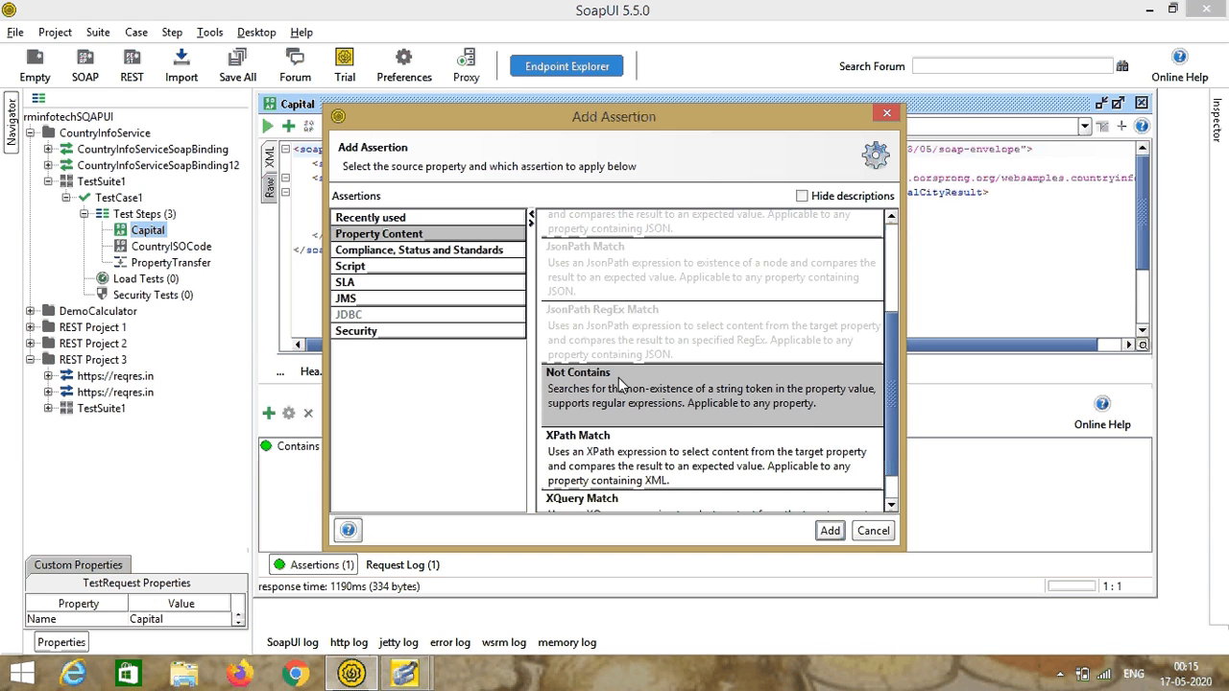
scroll(686, 422, "down", 2)
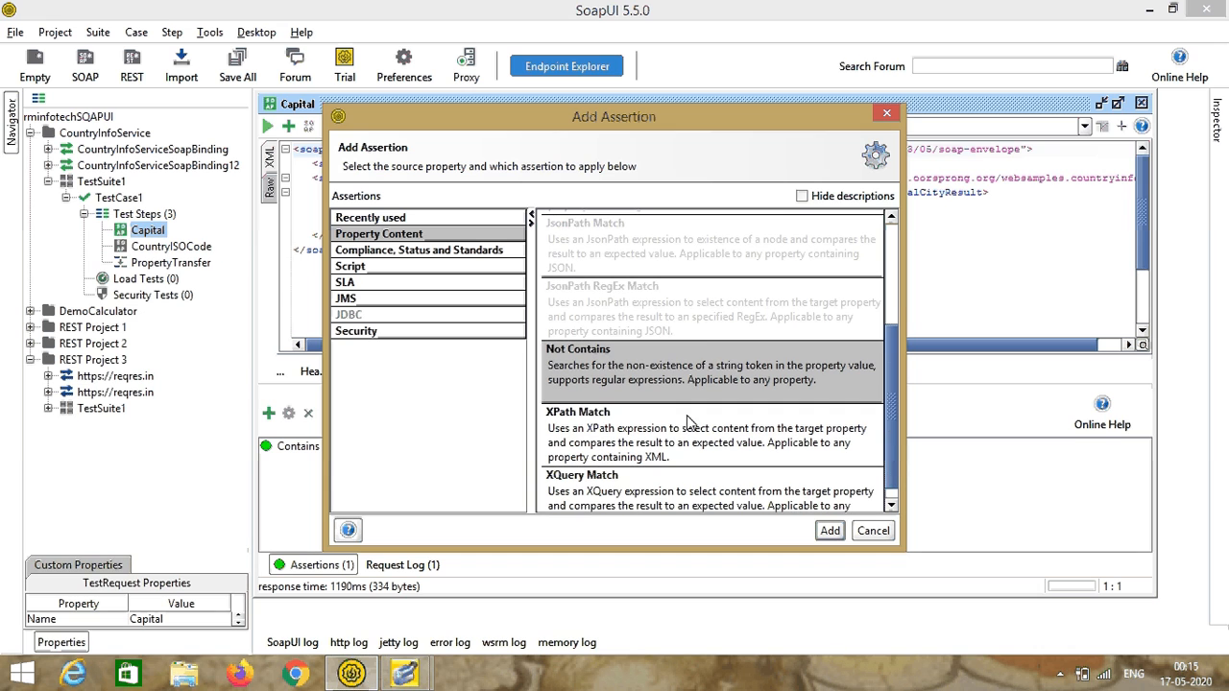
left_click(580, 425)
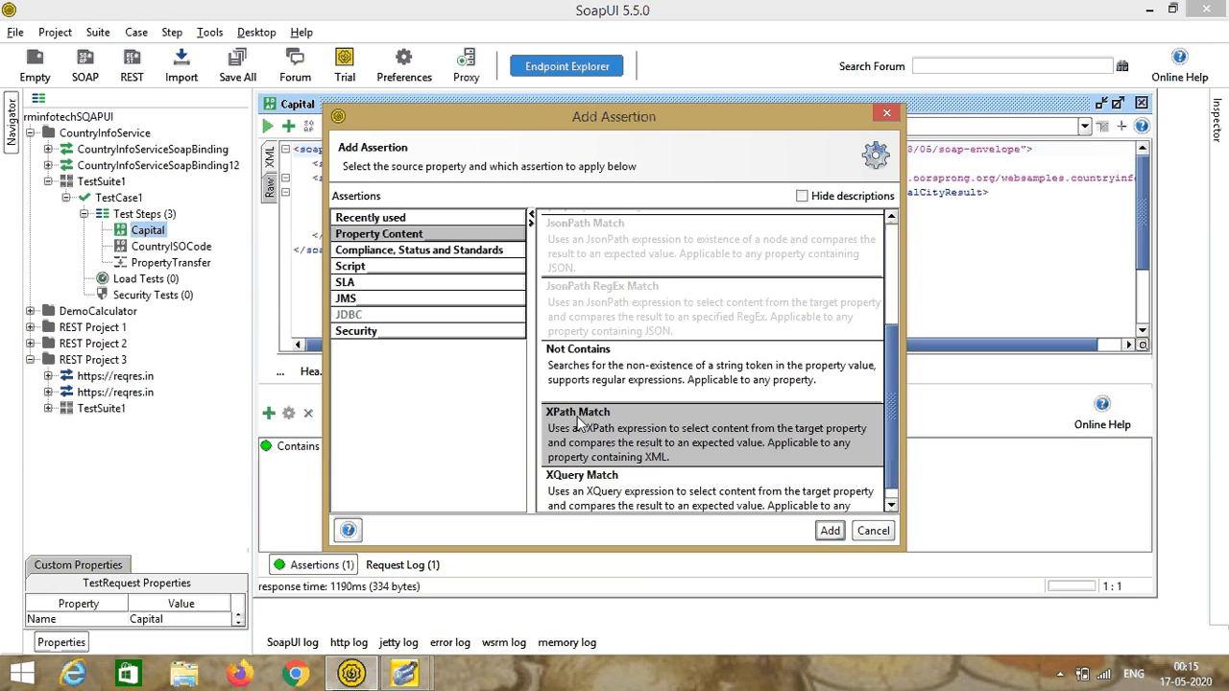
left_click(832, 533)
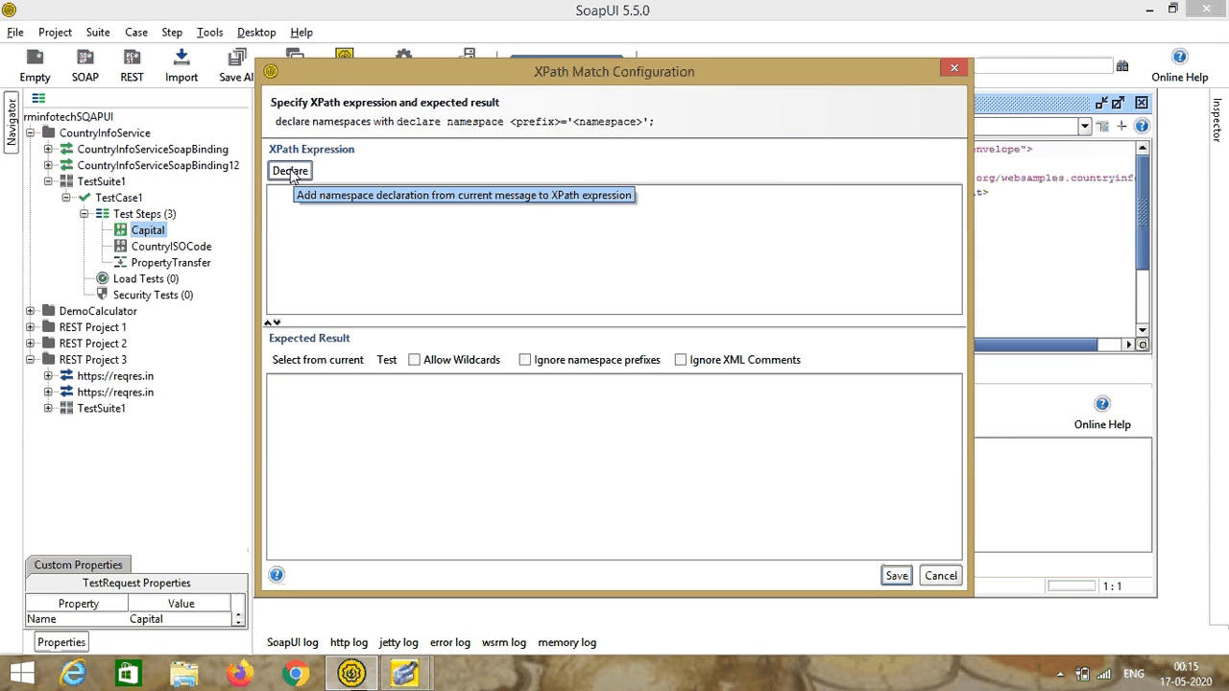
Step: Declare the current message's namespaces in the XPath Match assertion and enter the expression //m.CapitalCityResult
left_click(292, 173)
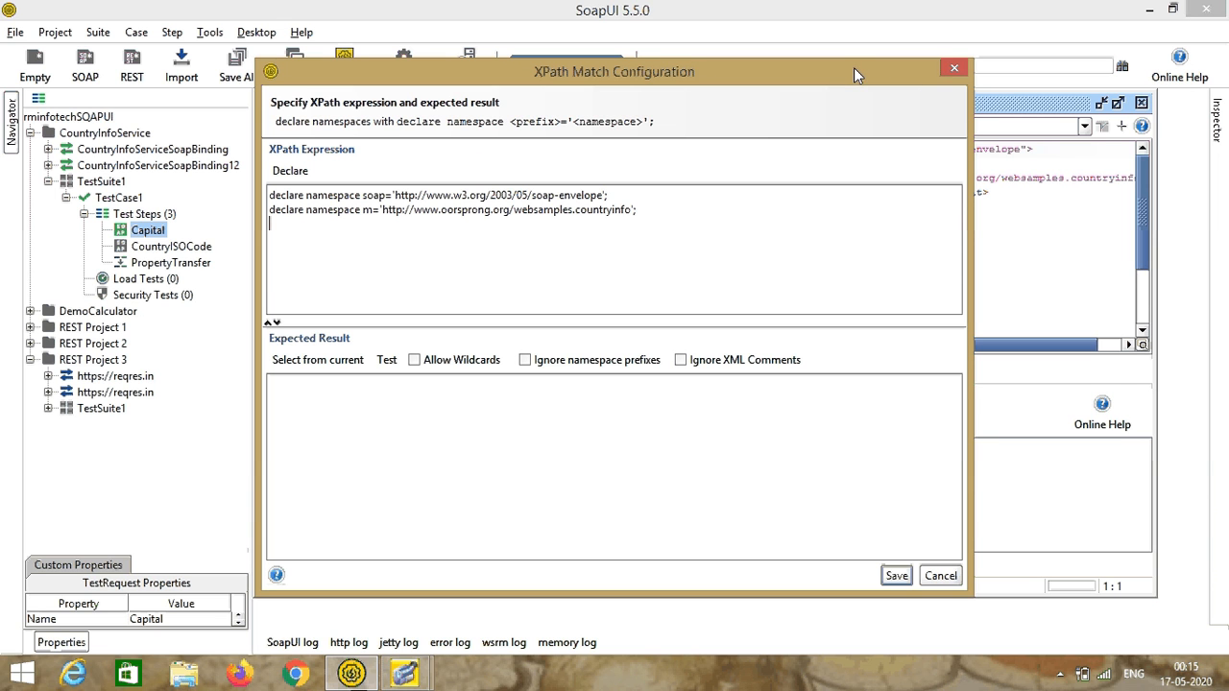
left_click_drag(854, 68, 473, 291)
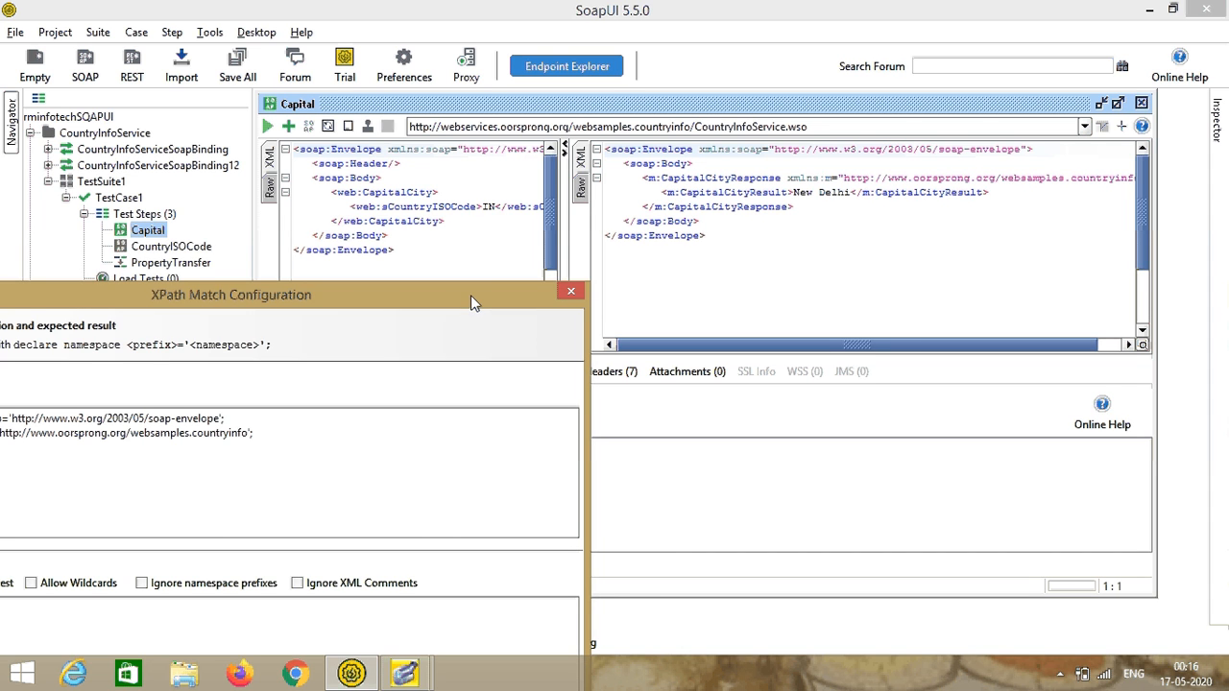
left_click_drag(475, 302, 1024, 258)
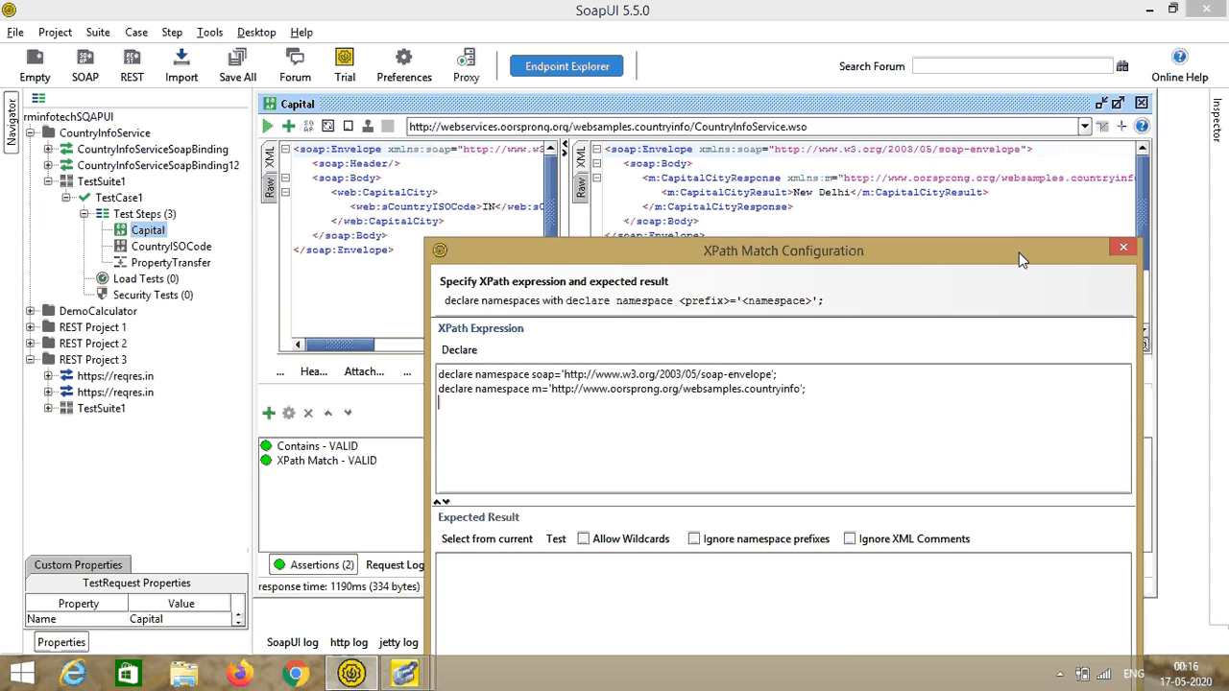
type("//m")
type(".CapitalCityResult")
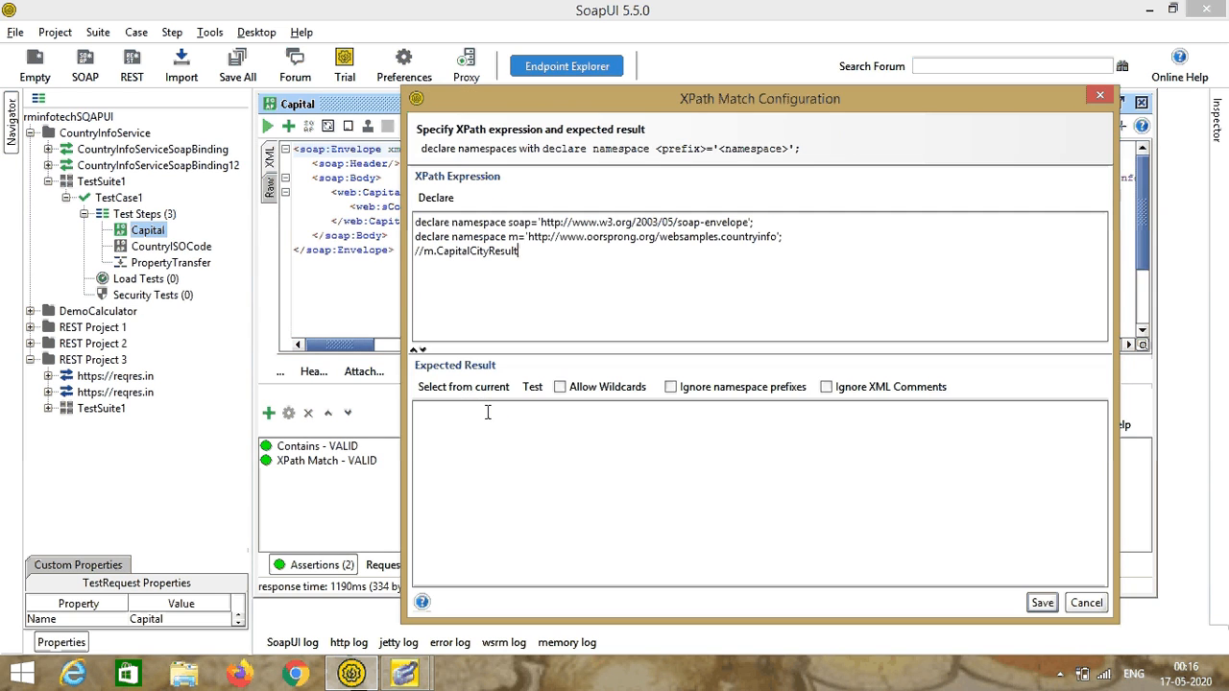
Step: Try to fill the expected result from the current response and cancel the XPath Match configuration
left_click(466, 387)
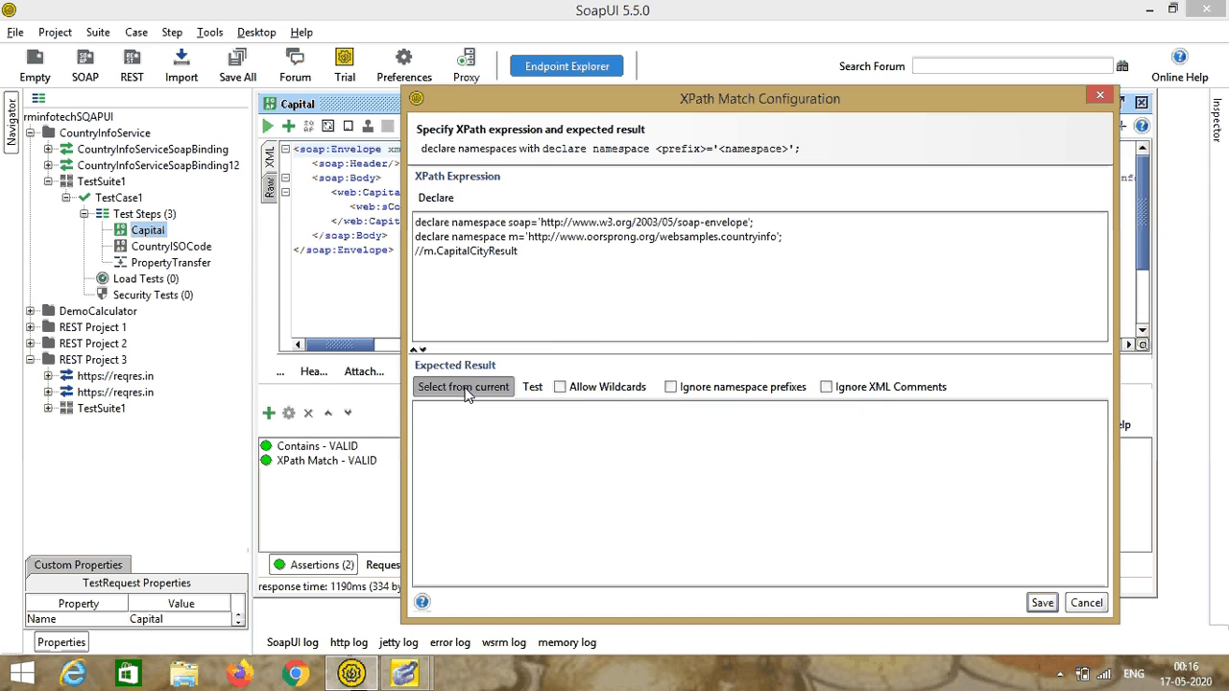
left_click(614, 356)
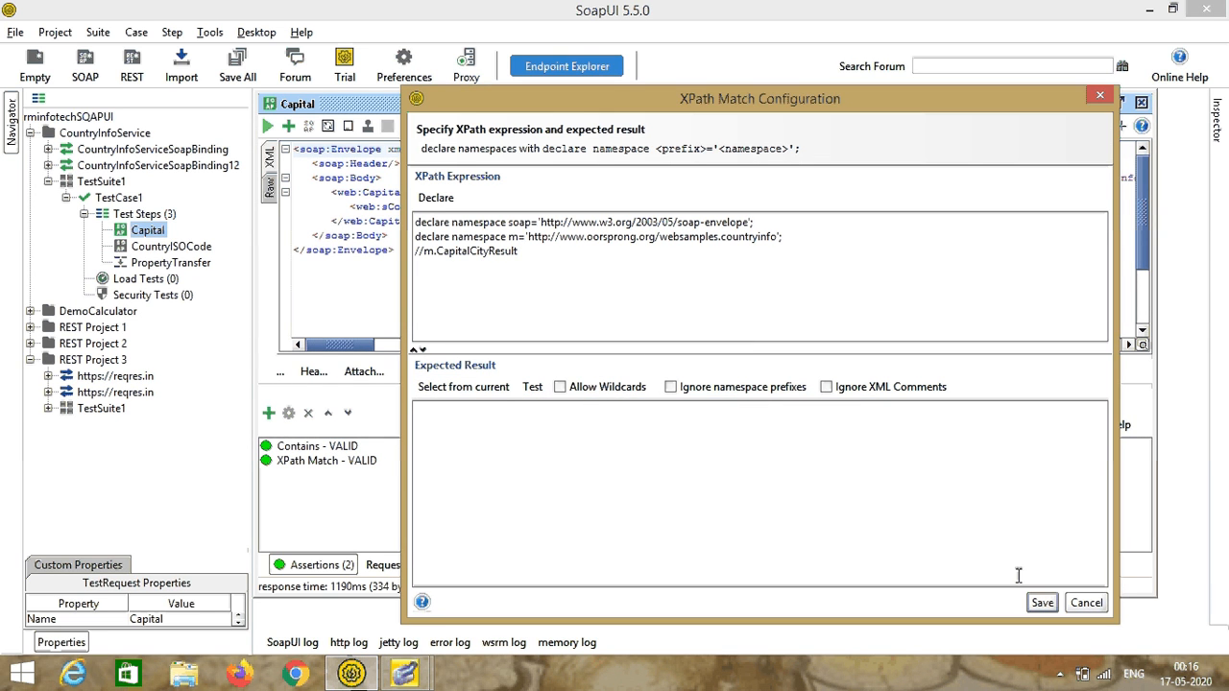
left_click(1087, 603)
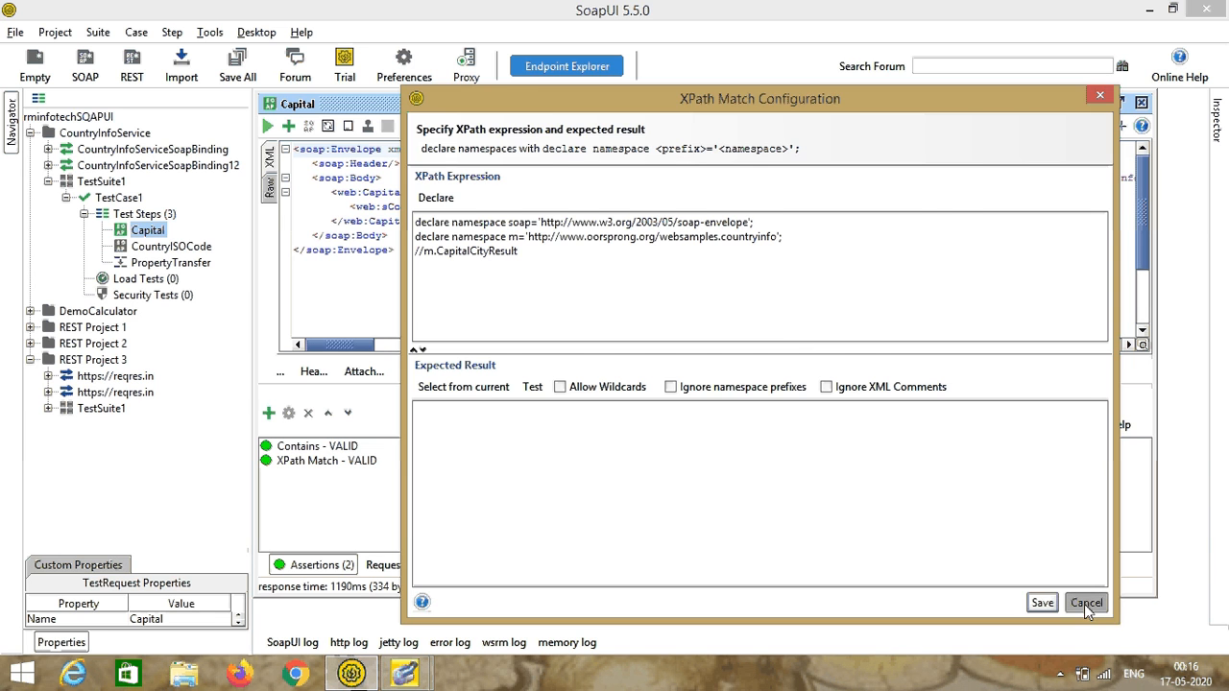
Step: Run the Capital request again and check its assertion results
left_click(268, 128)
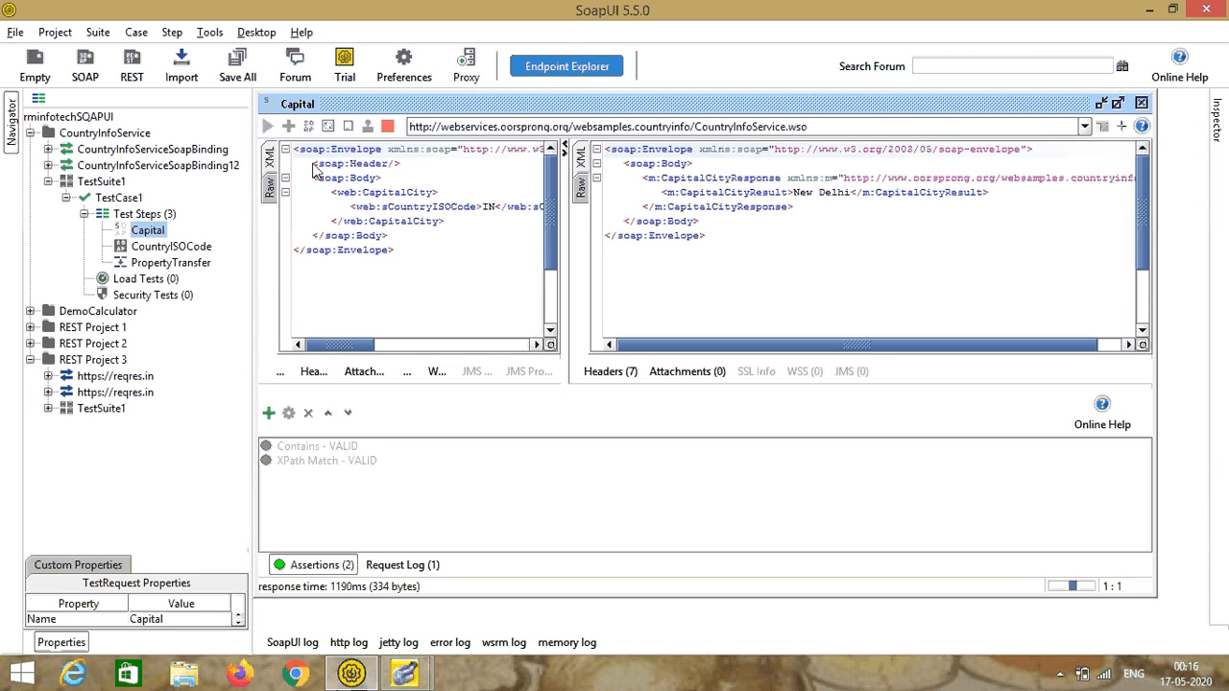
left_click(317, 564)
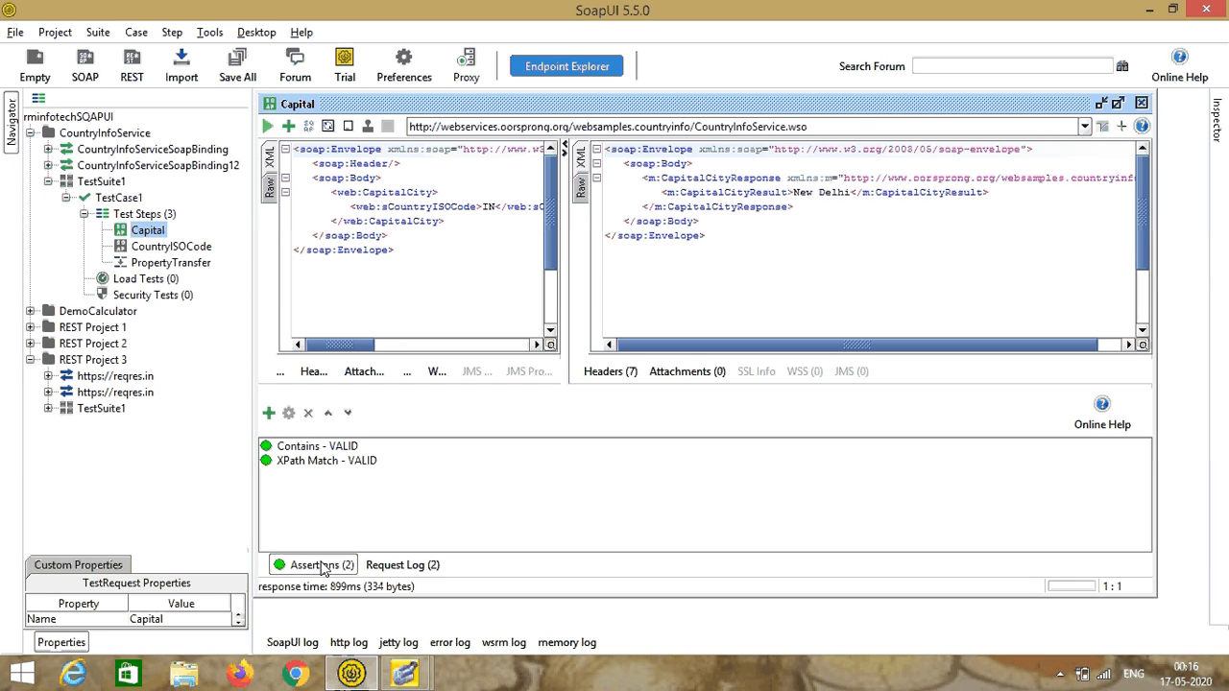
left_click(269, 413)
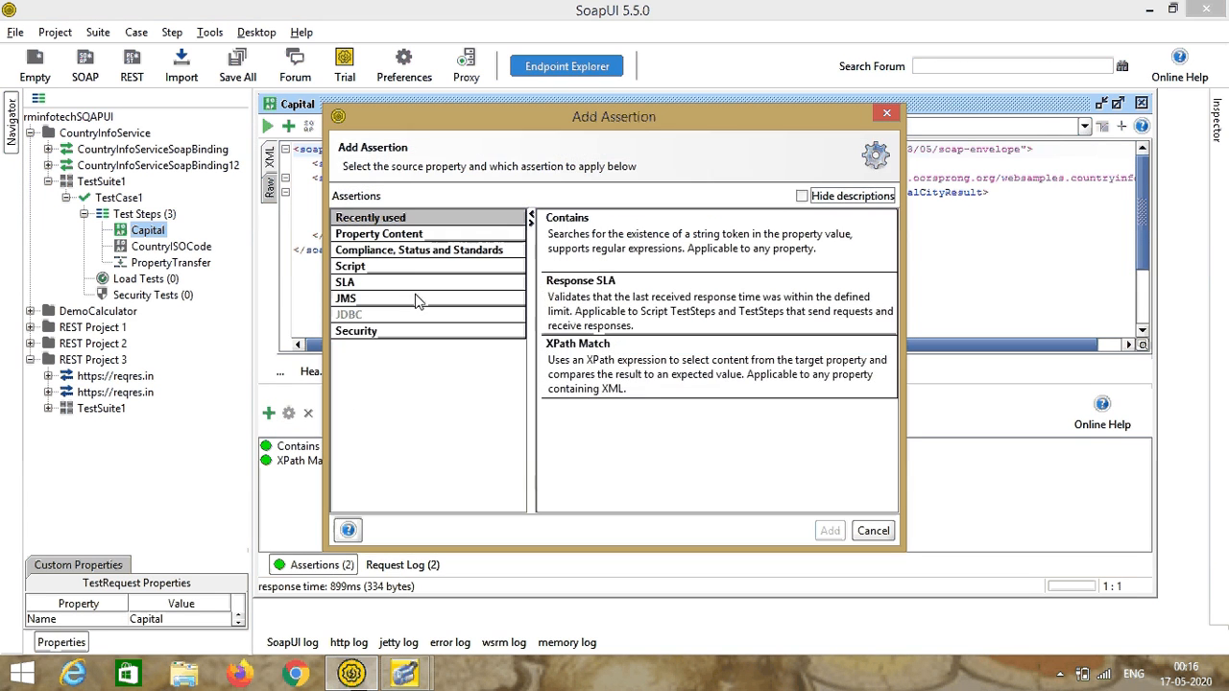
left_click(447, 233)
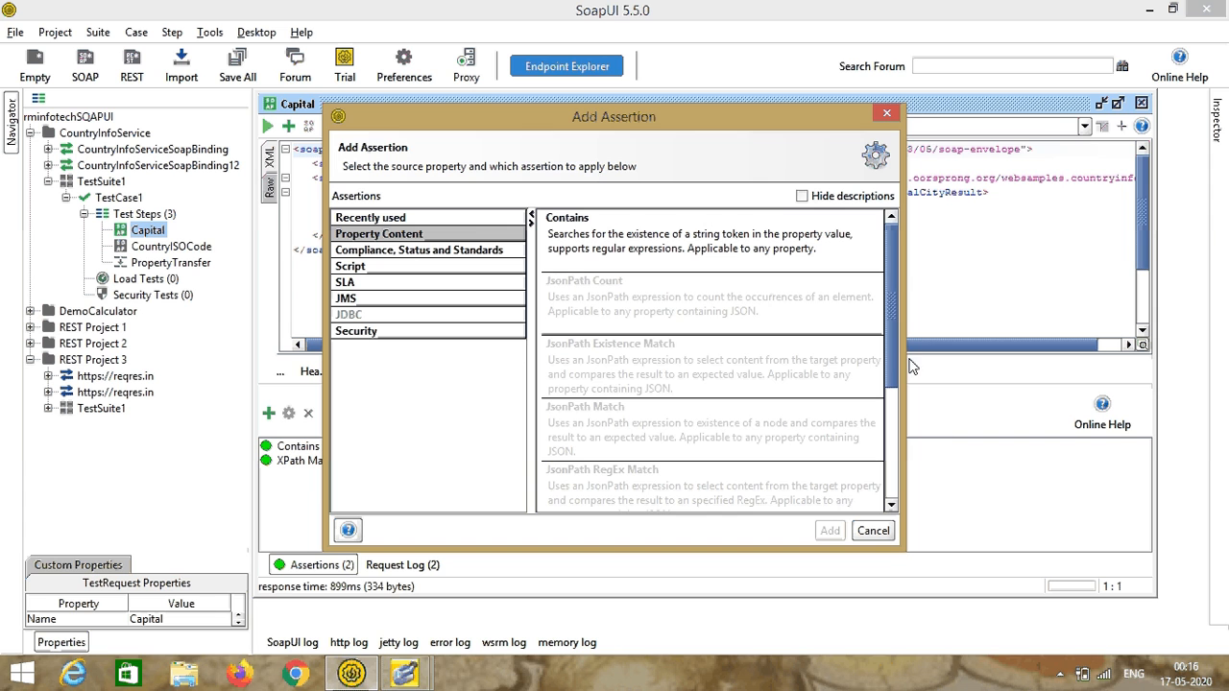
scroll(872, 407, "down", 2)
scroll(872, 408, "down", 1)
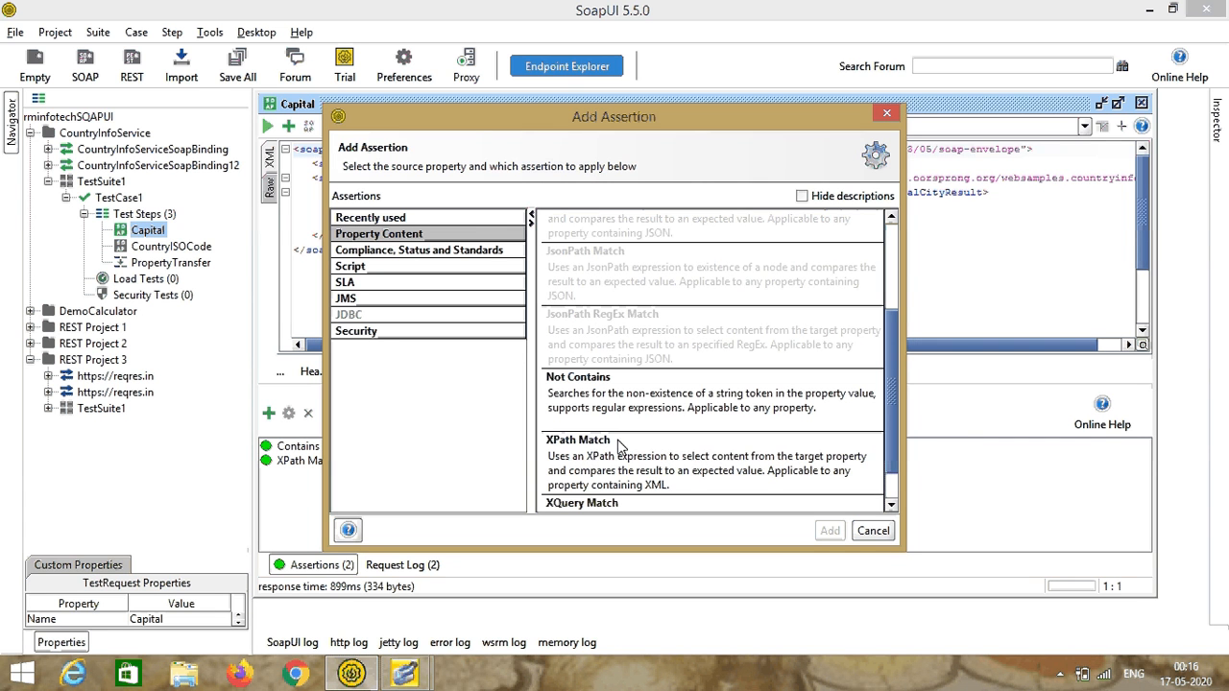
left_click(615, 448)
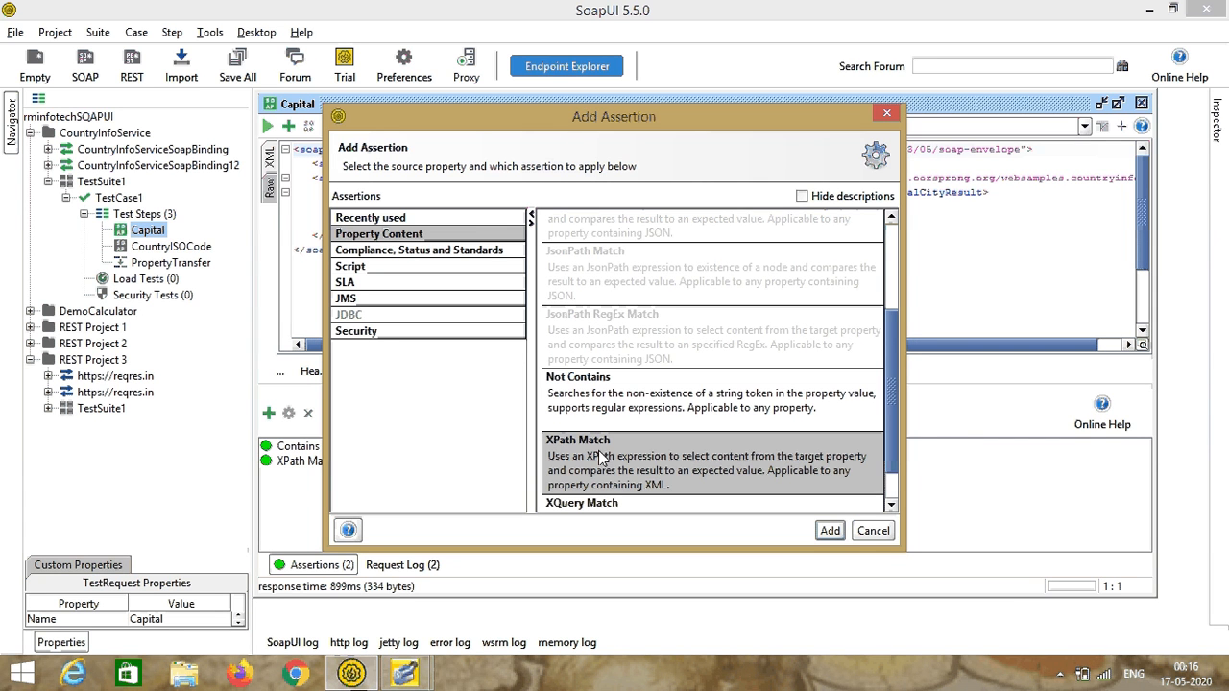
left_click(831, 530)
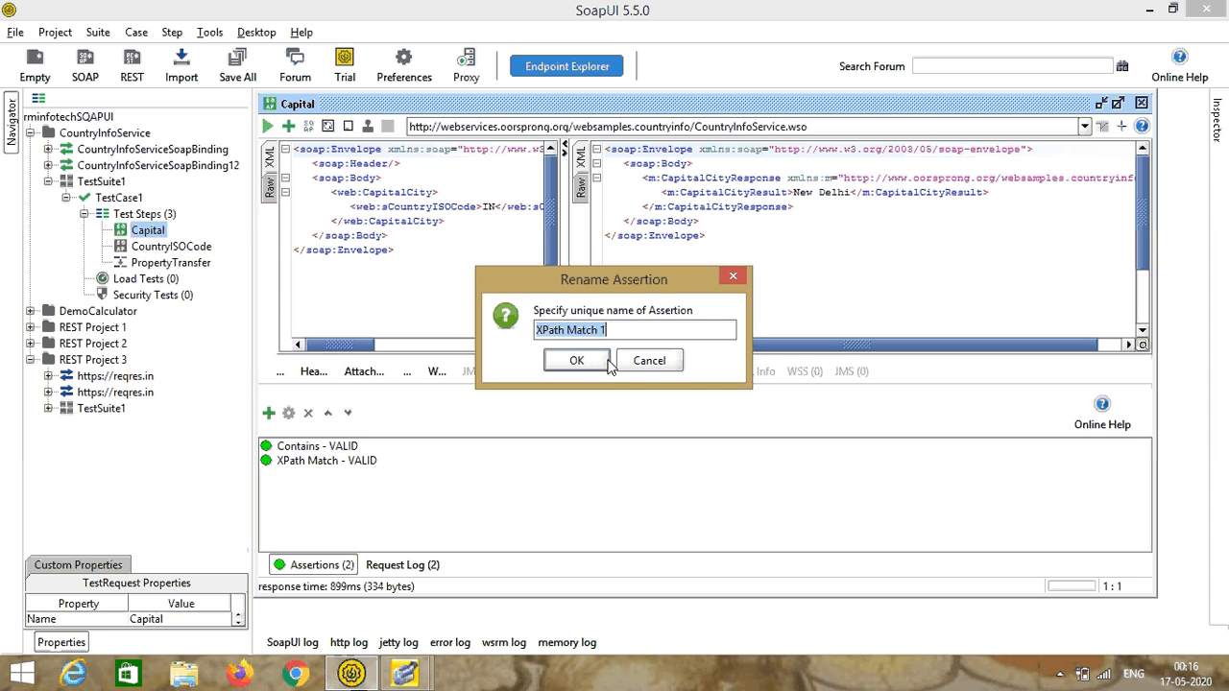
left_click(649, 361)
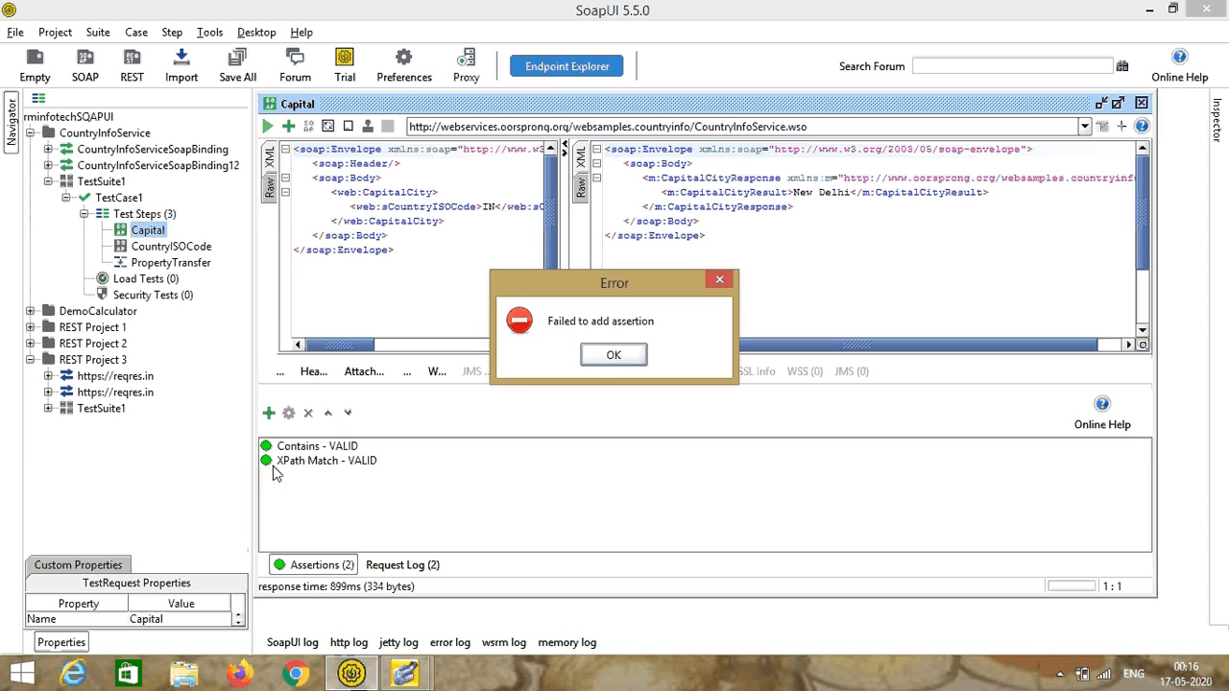
left_click(614, 361)
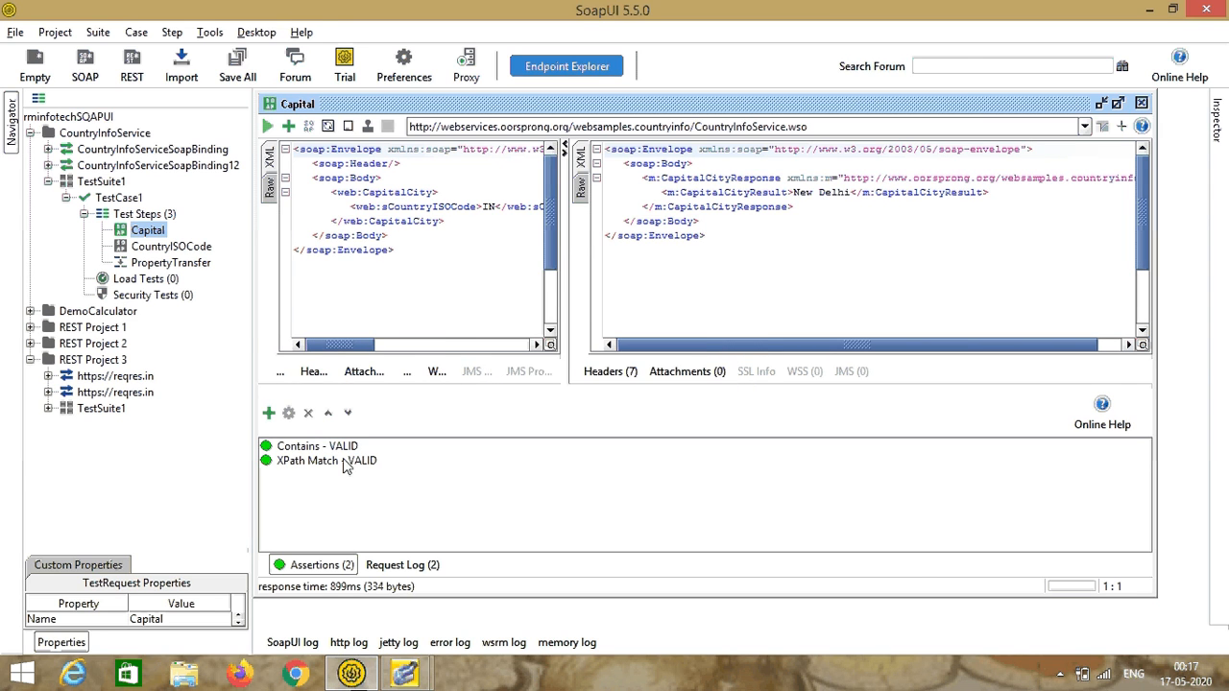
Step: Configure the existing XPath Match assertion with declared namespaces, the expression //m:CapitalCityResult and the expected result selected from the current response
double_click(344, 461)
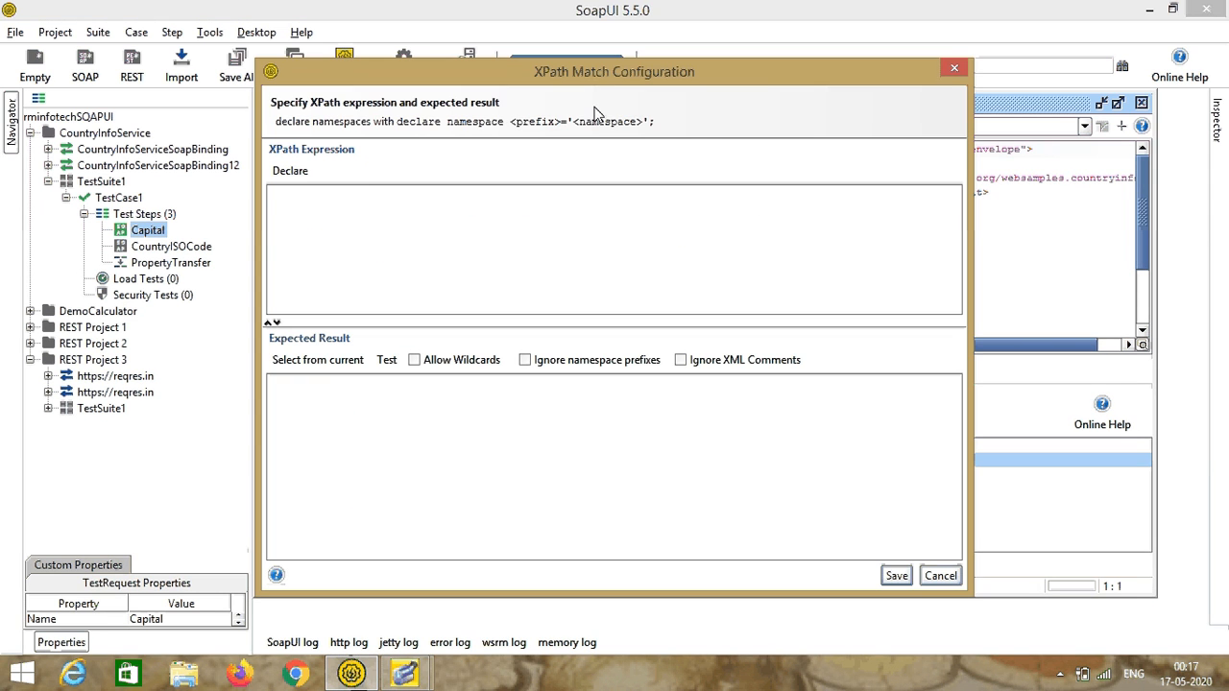
left_click_drag(609, 80, 644, 129)
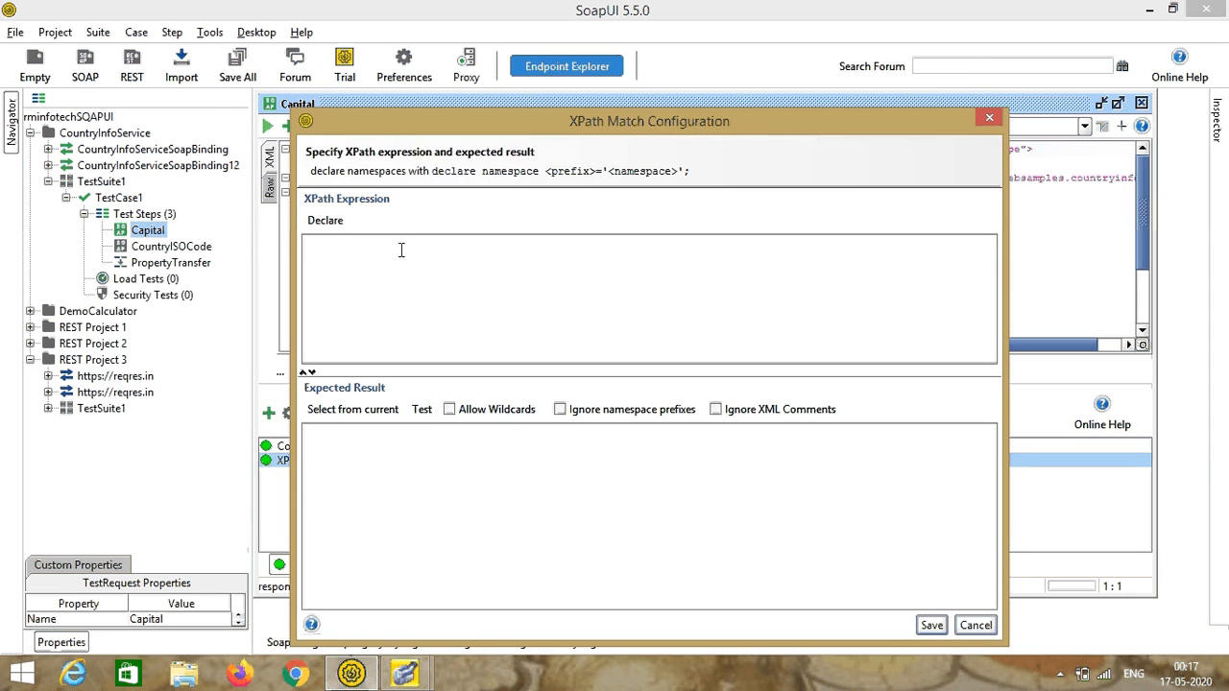
left_click(324, 220)
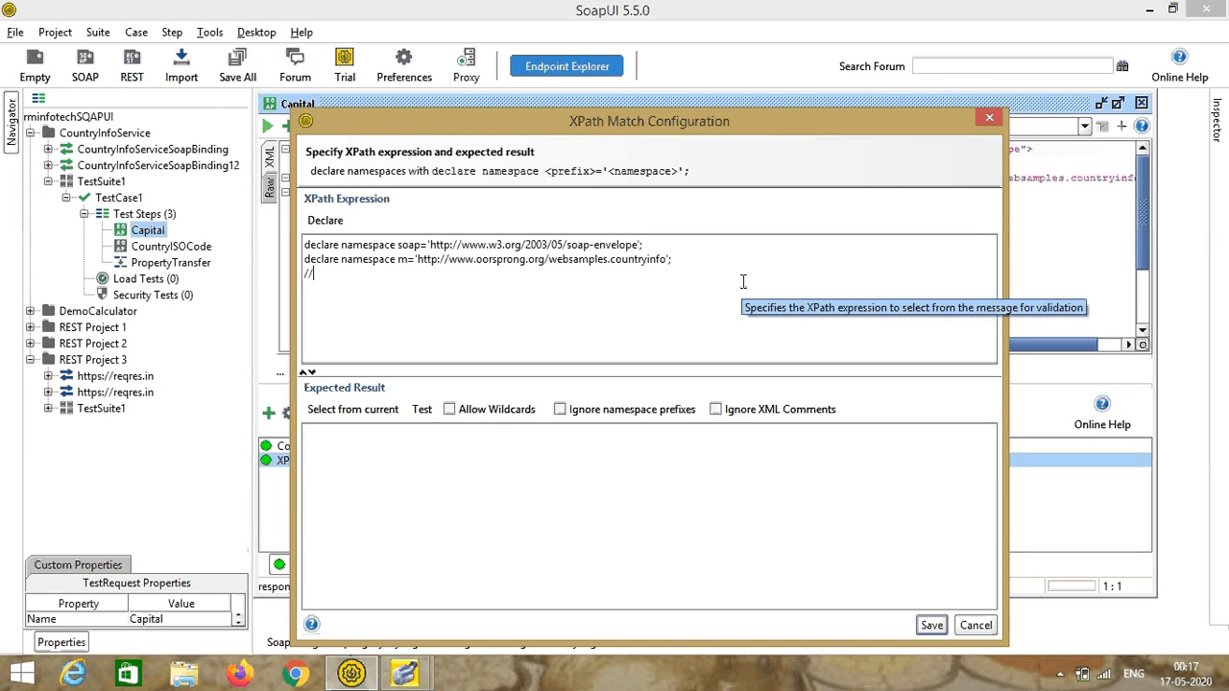
left_click_drag(820, 122, 725, 249)
type("m")
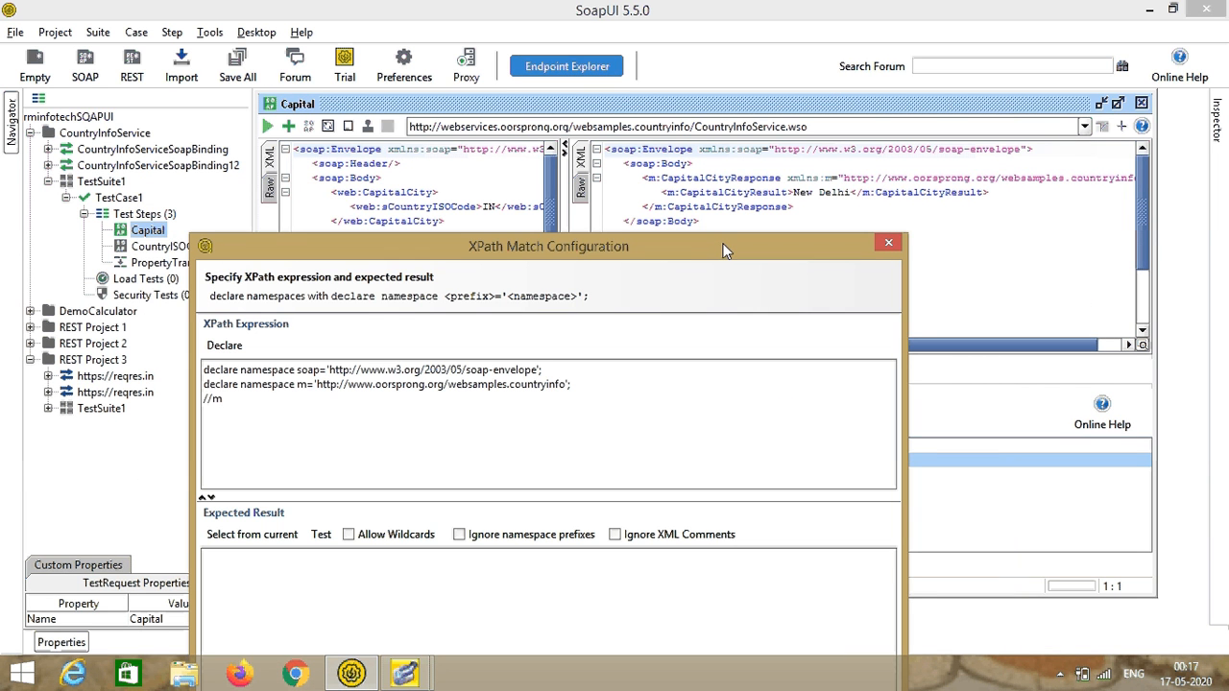
type(":CapitalCityResult")
left_click_drag(743, 249, 913, 117)
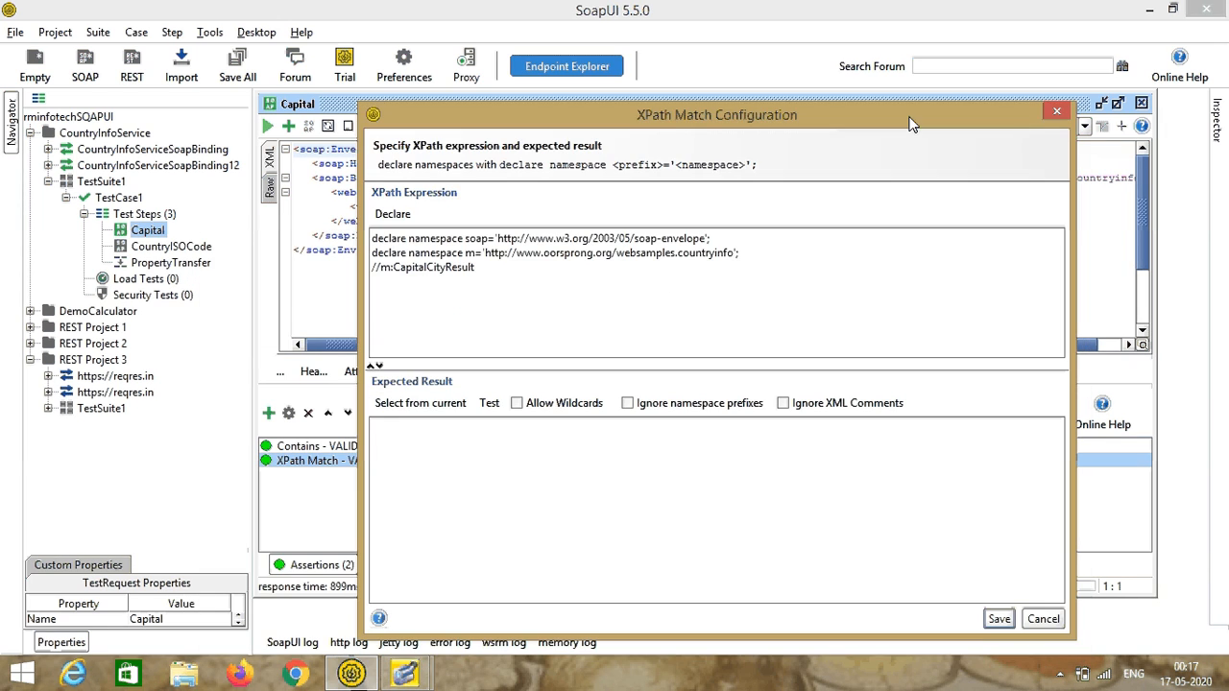
left_click(413, 404)
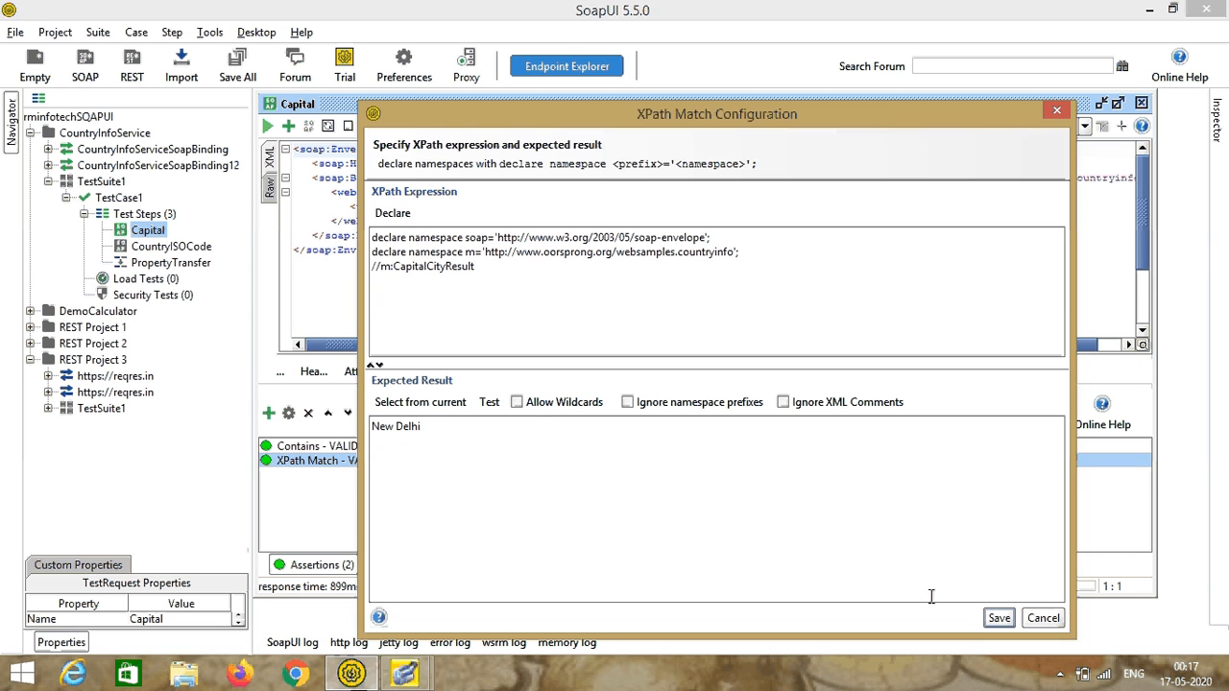
left_click(996, 620)
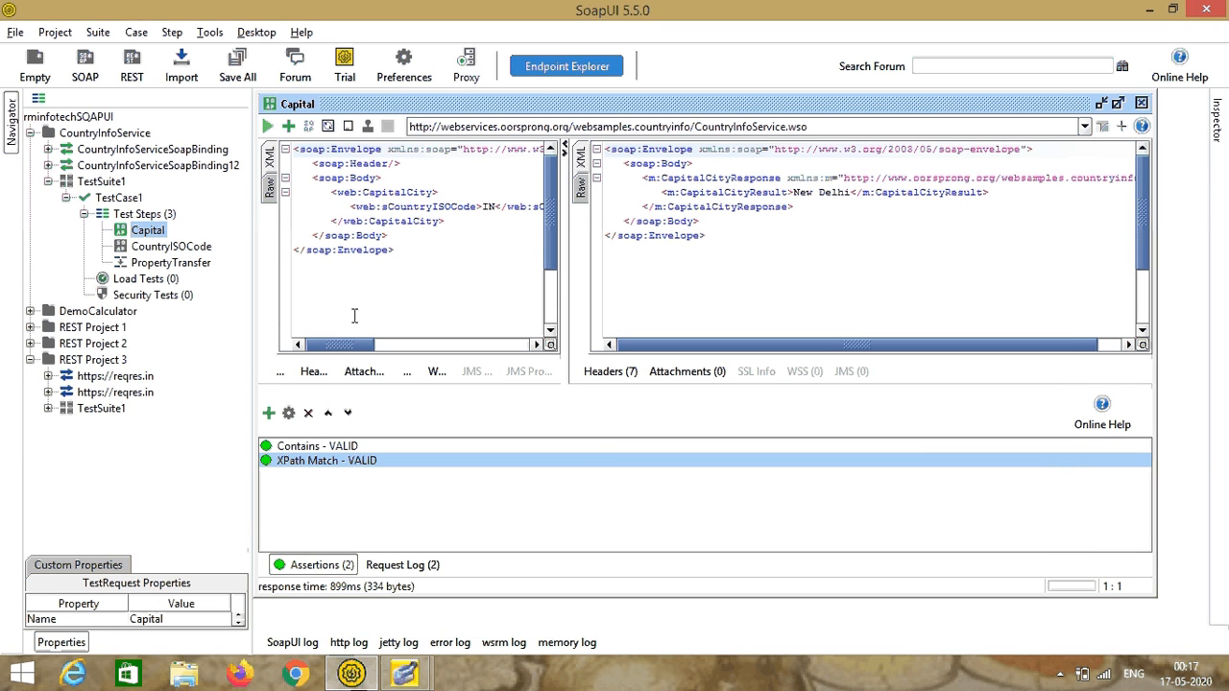
Step: Add an XQuery Match assertion from the Property Content category to the Capital request
left_click(269, 413)
left_click(418, 235)
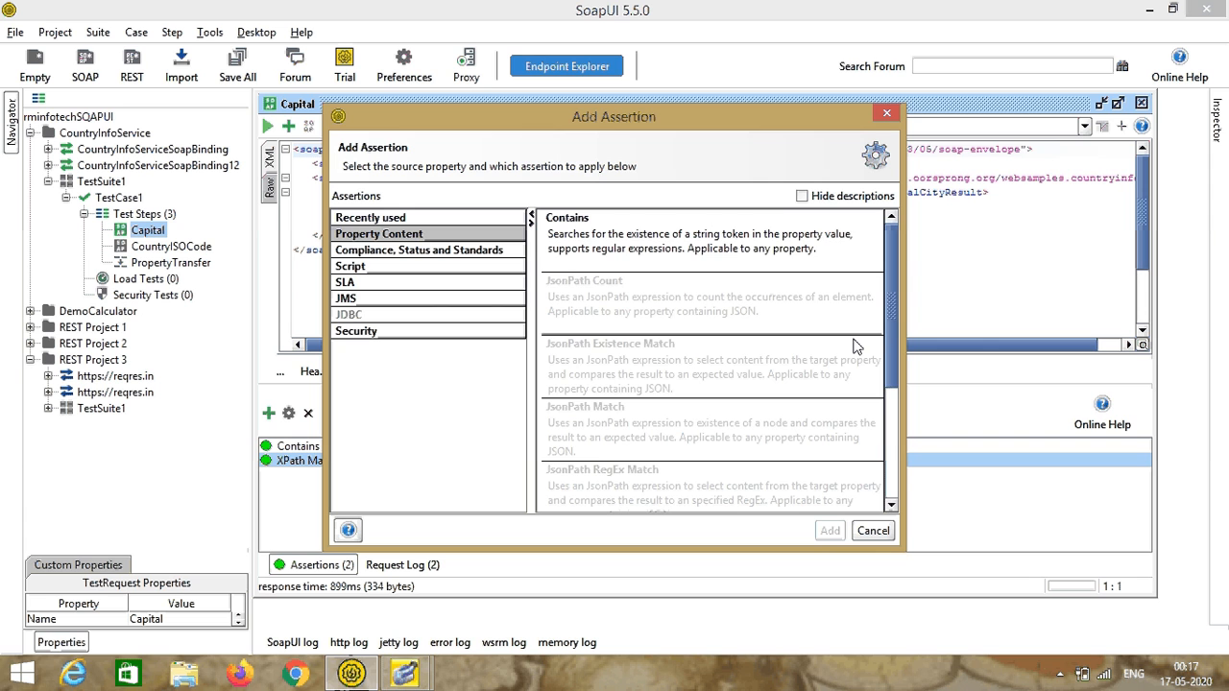
left_click_drag(893, 328, 892, 439)
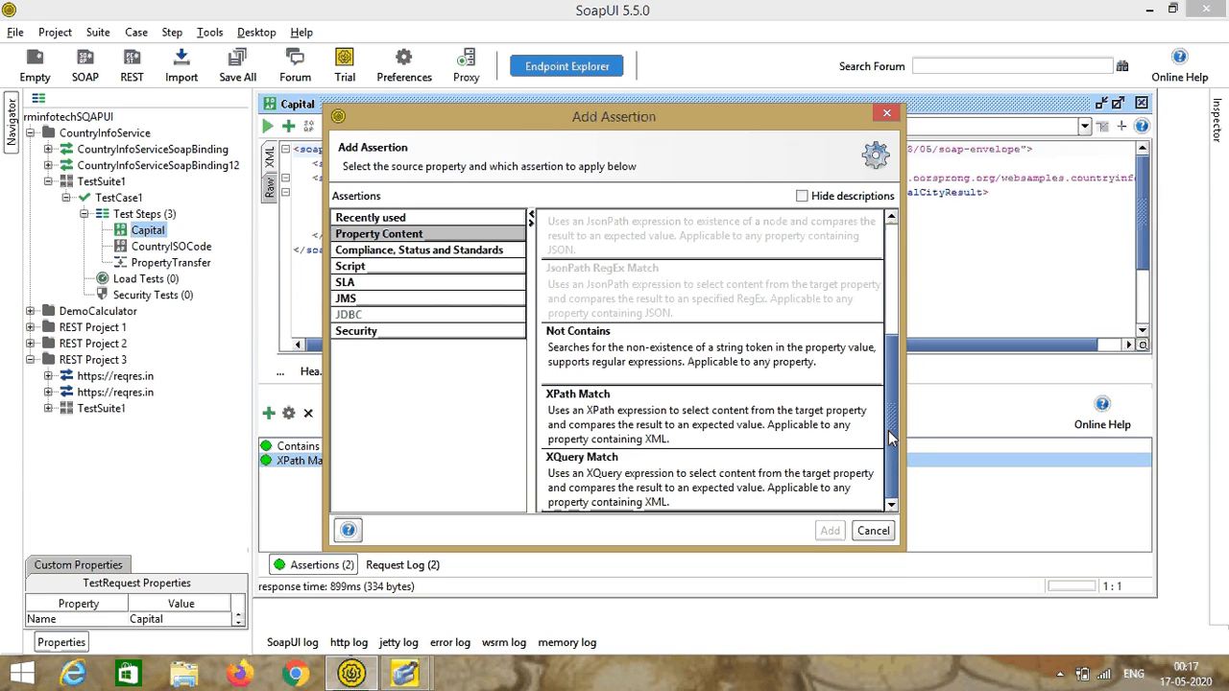
left_click(577, 470)
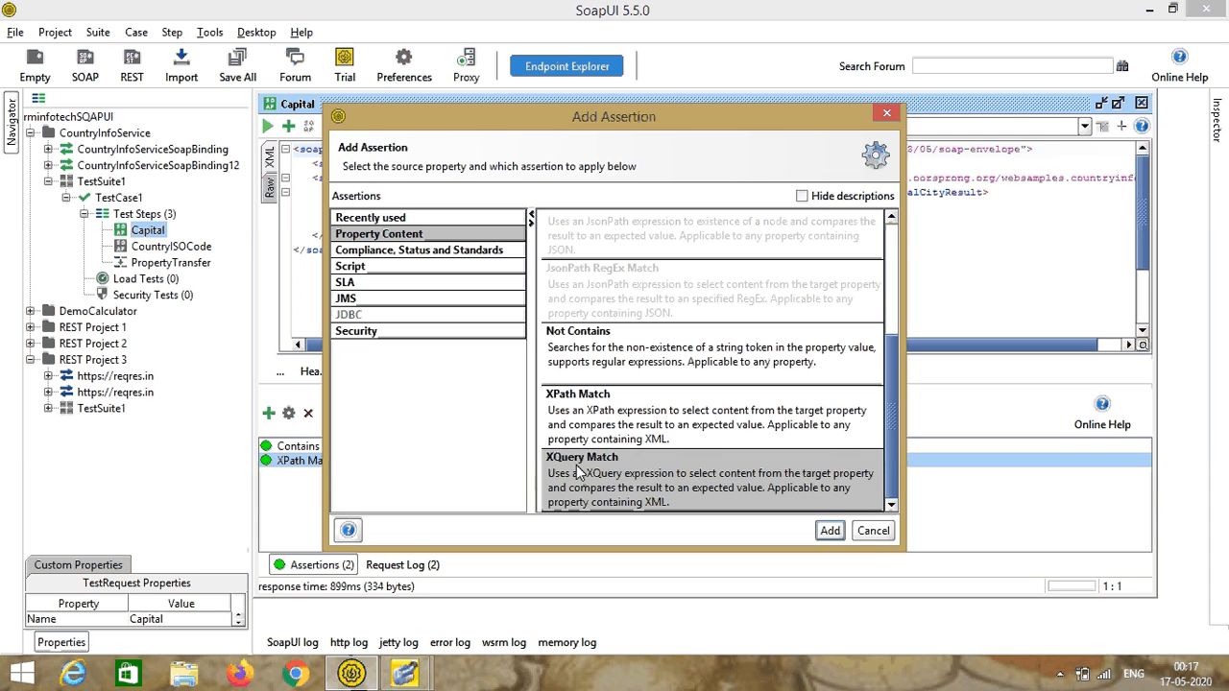
left_click(830, 531)
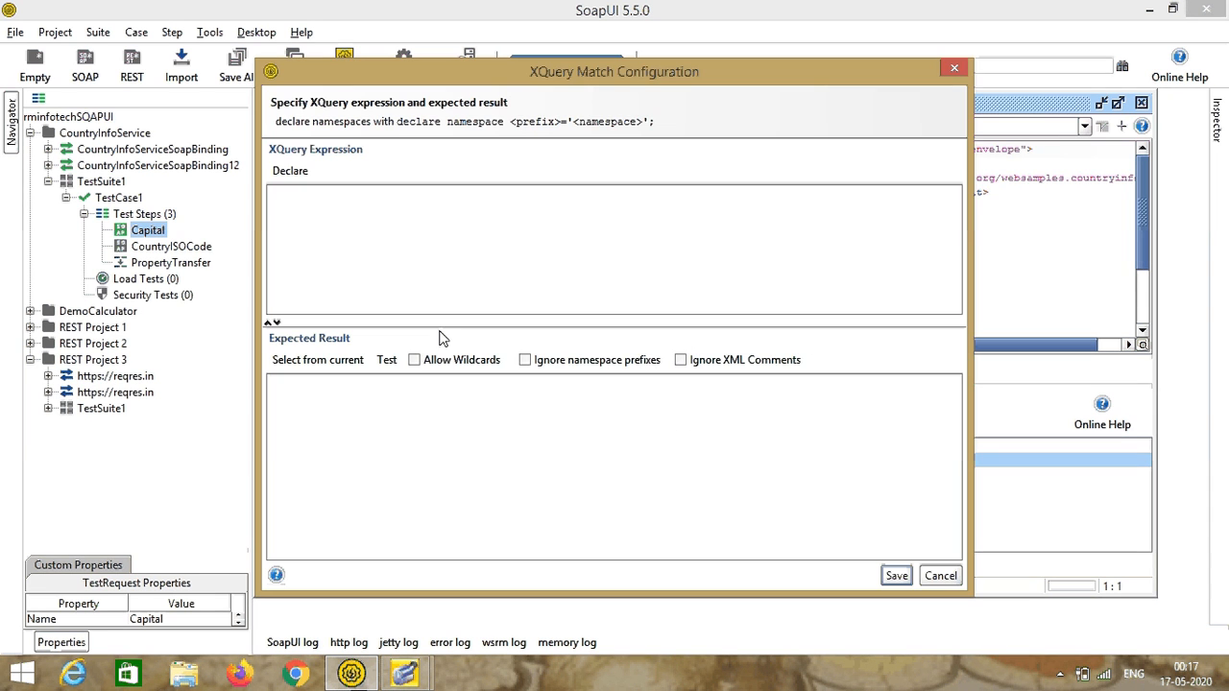
Step: Configure the XQuery Match assertion with declared namespaces, the expression //m:CapitalCityResult and the expected result selected from the current response
left_click(288, 170)
left_click(323, 250)
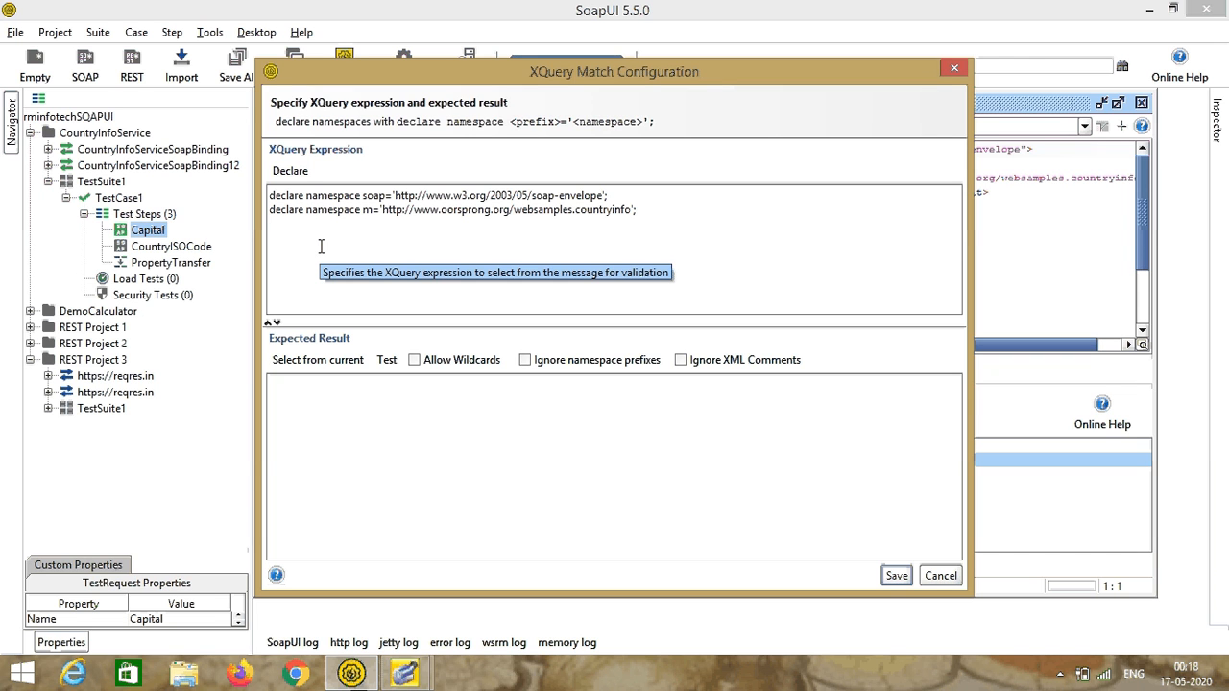
type("//m:")
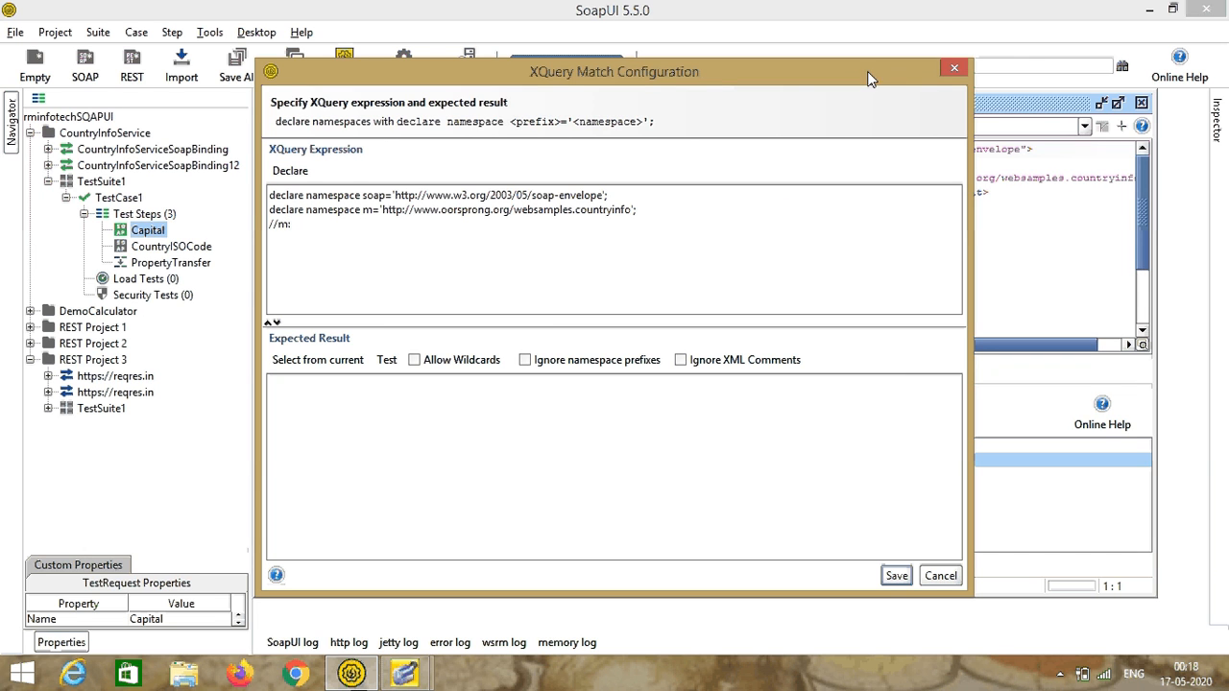
left_click_drag(869, 79, 872, 255)
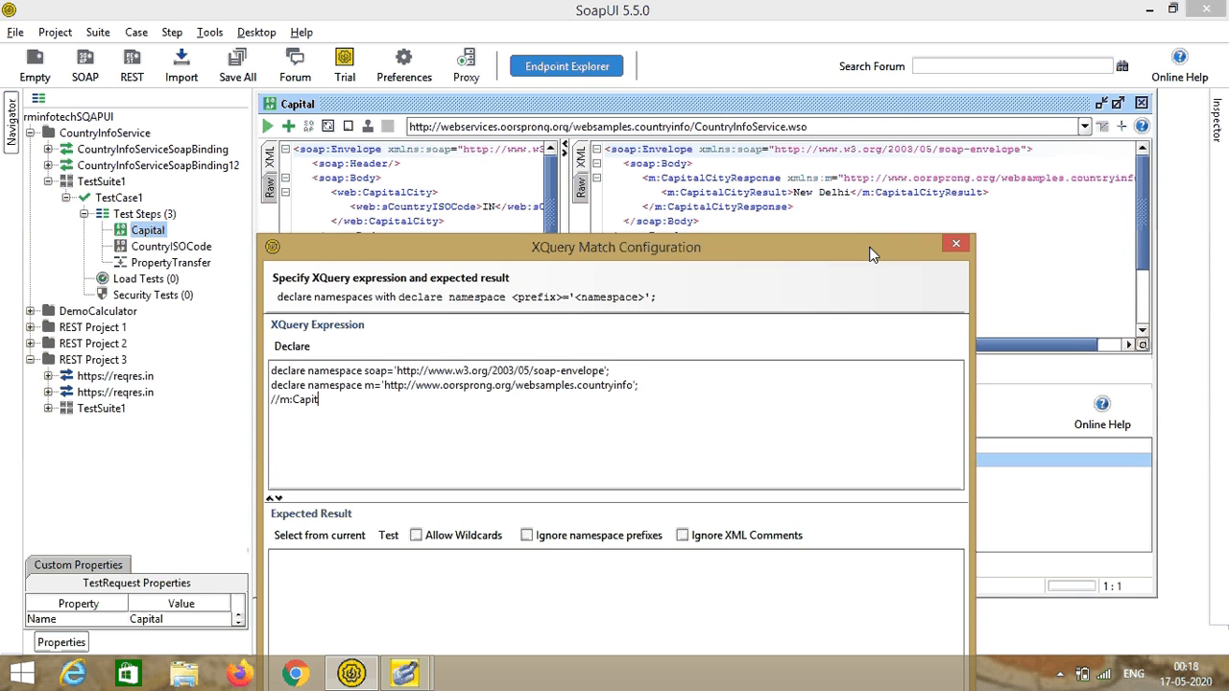
type("CityResult")
left_click_drag(795, 250, 900, 100)
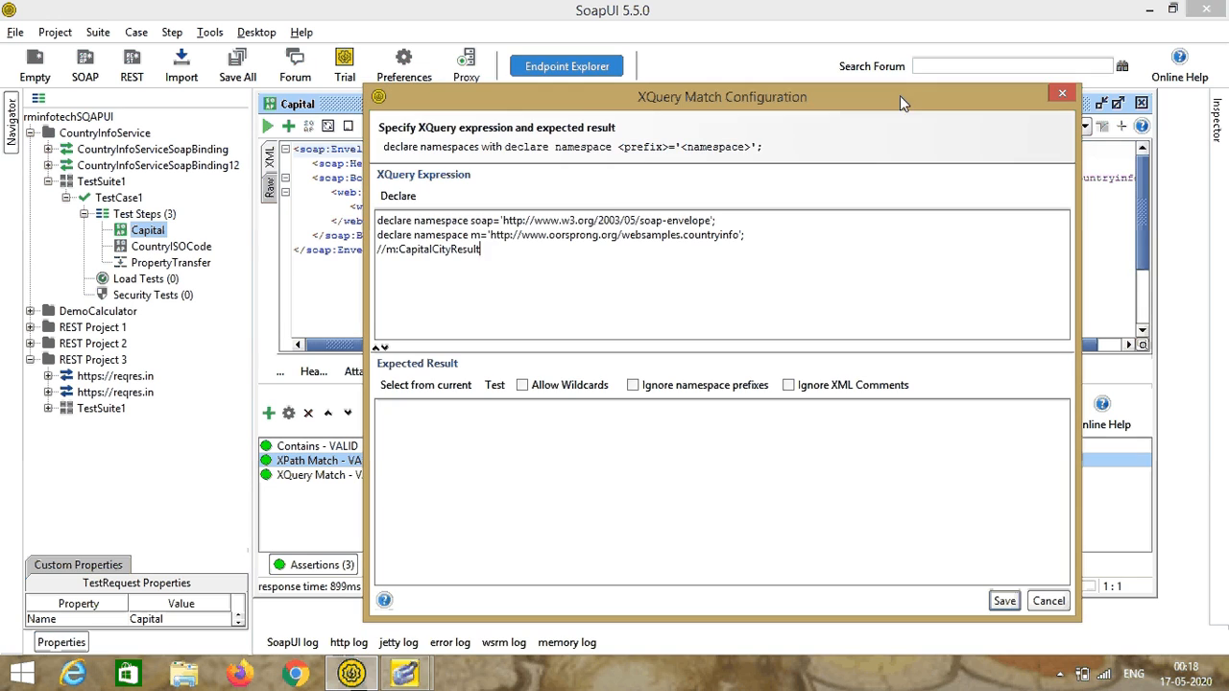
left_click(440, 386)
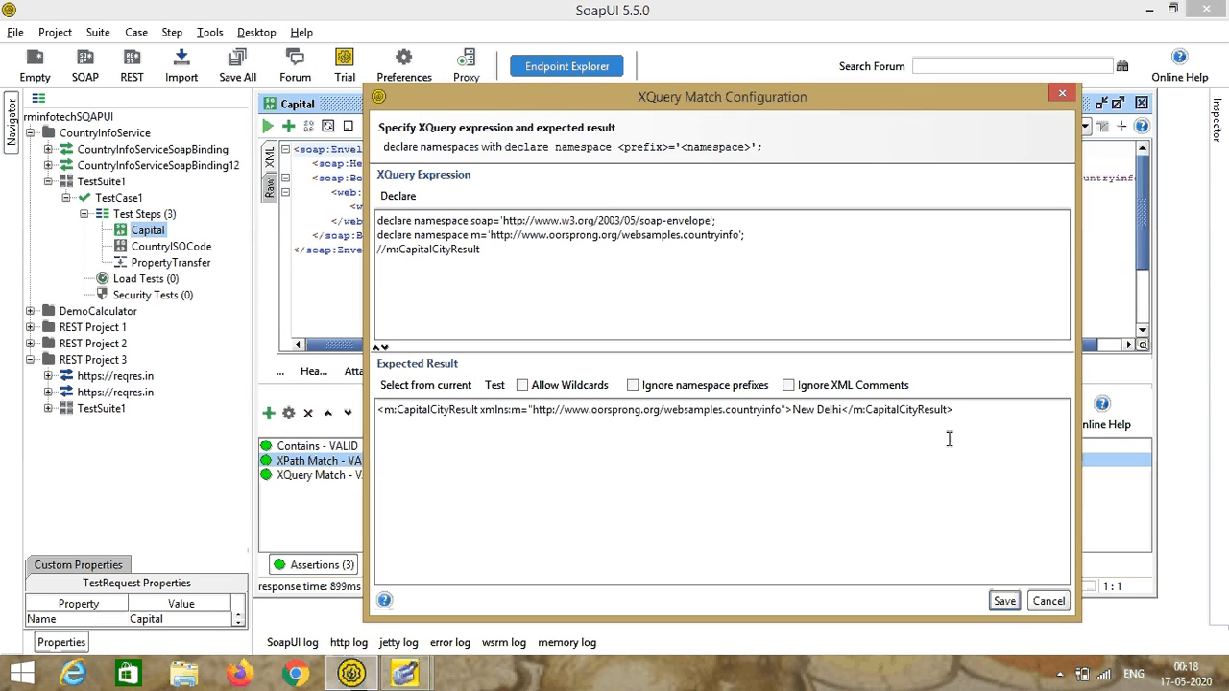
left_click(1009, 602)
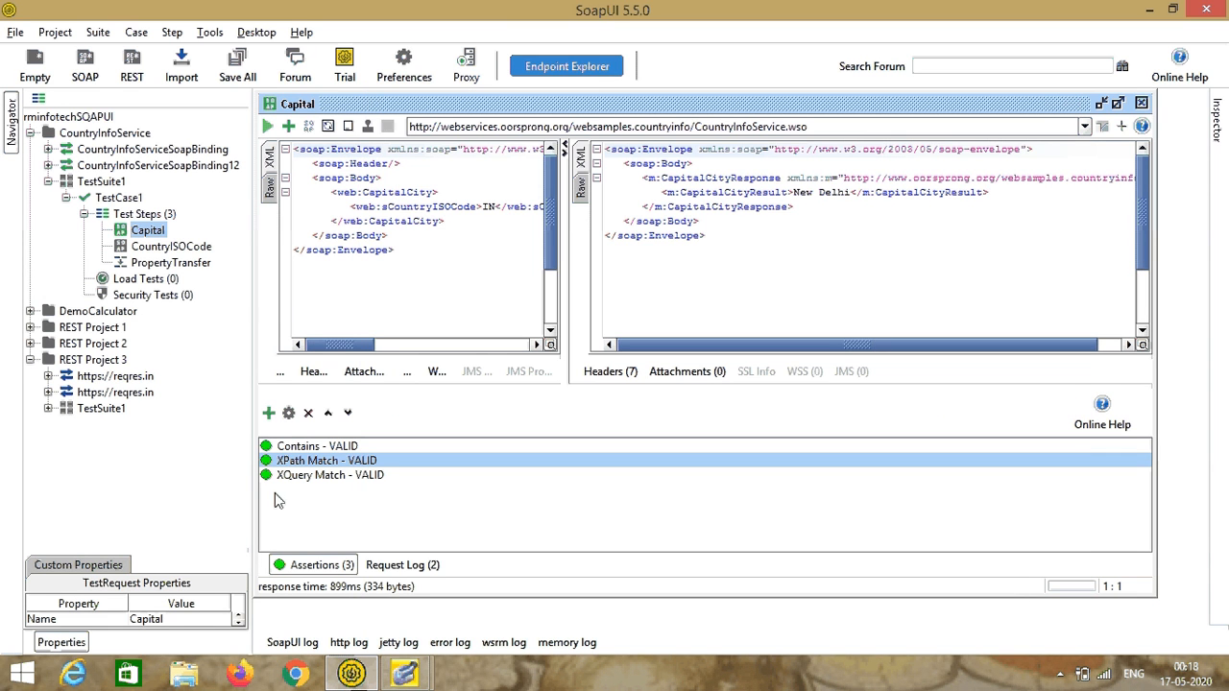
Step: Add an Invalid HTTP Status Codes assertion from Compliance, Status and Standards with the codes 401,500
left_click(269, 413)
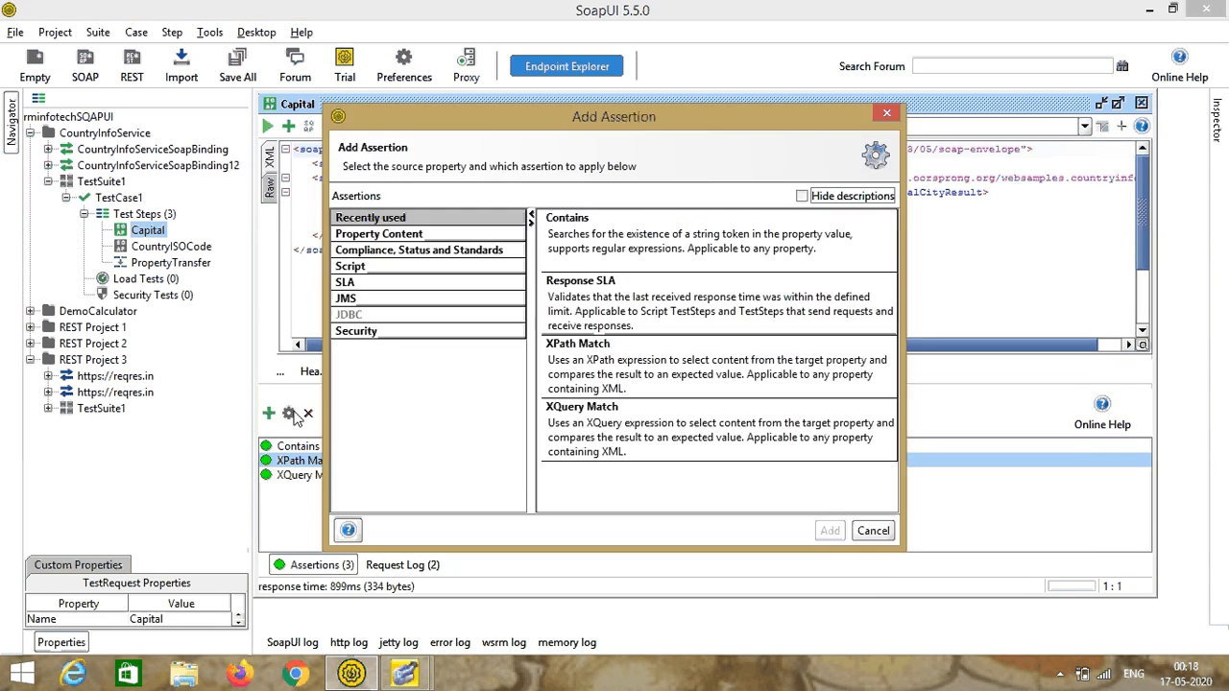
left_click(394, 252)
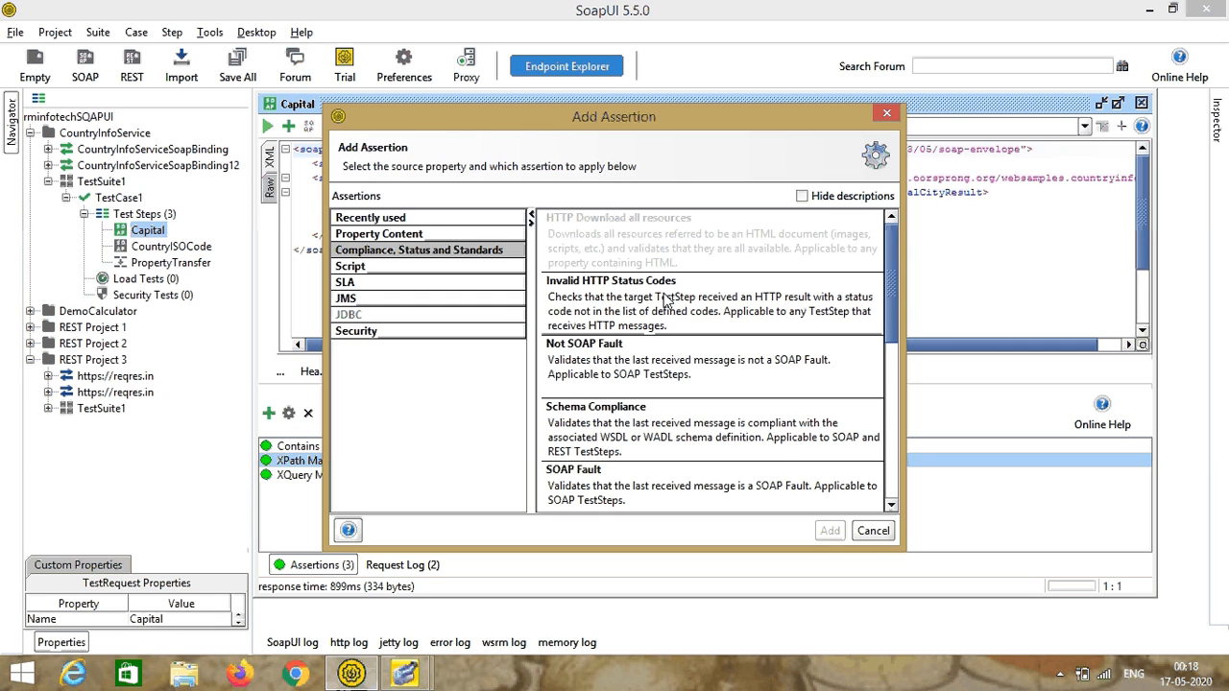
left_click(602, 298)
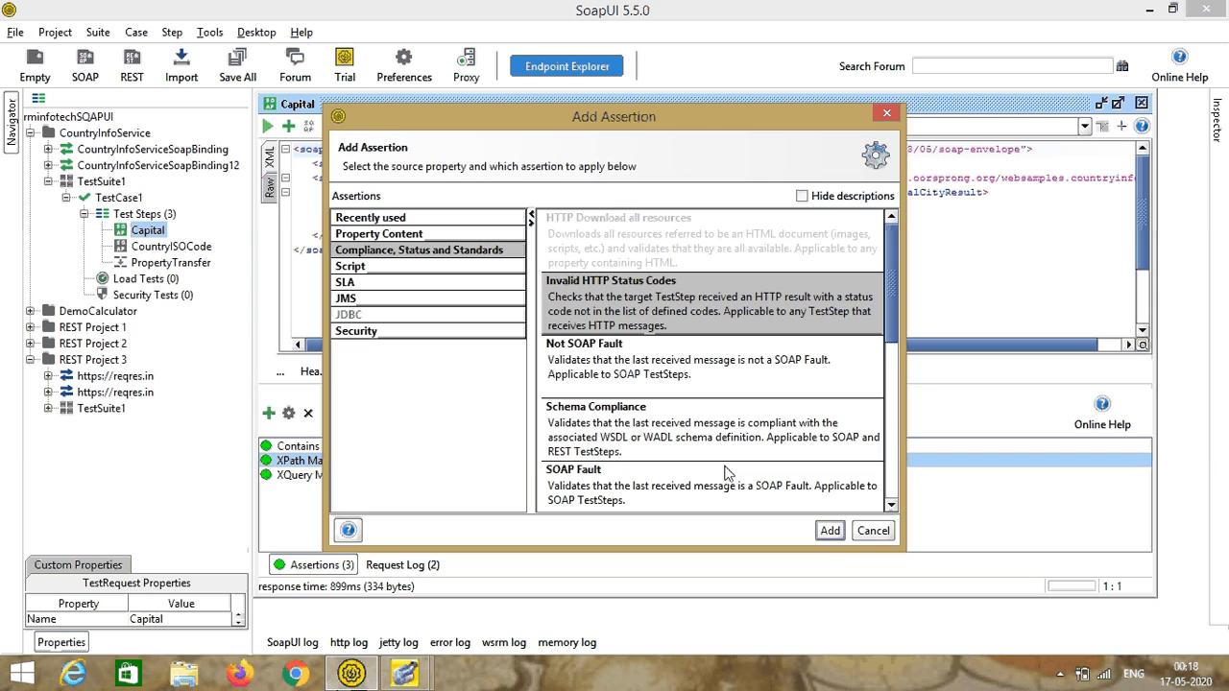
left_click(830, 530)
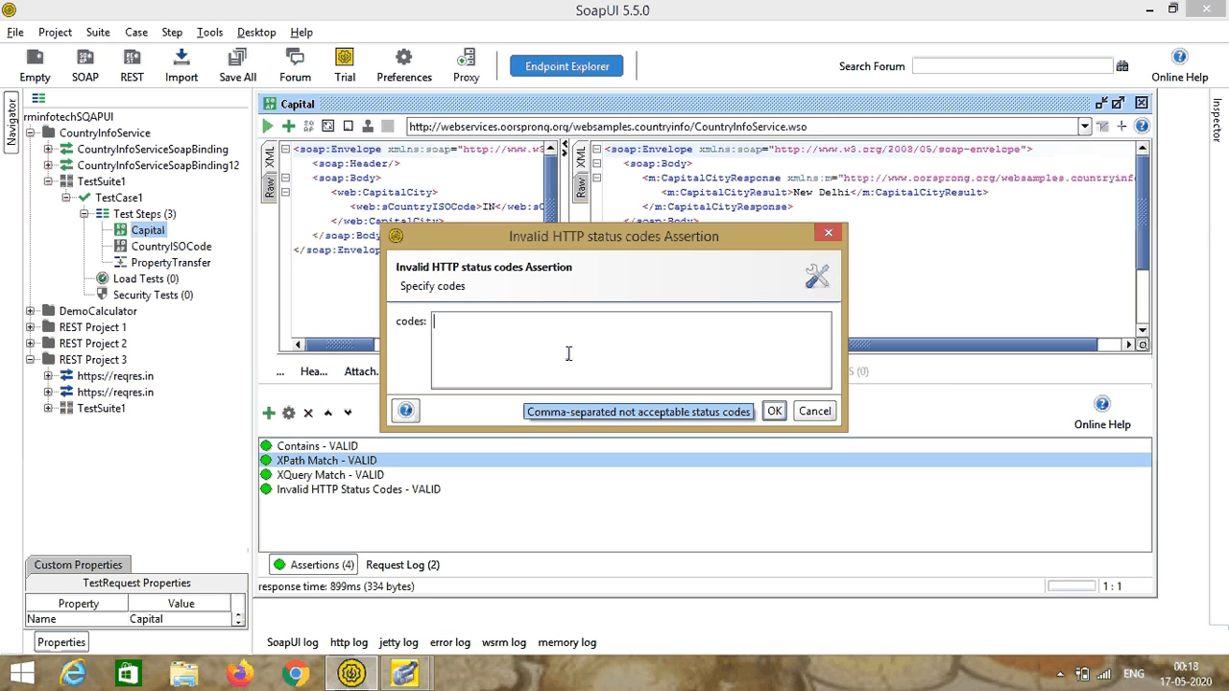
type("401")
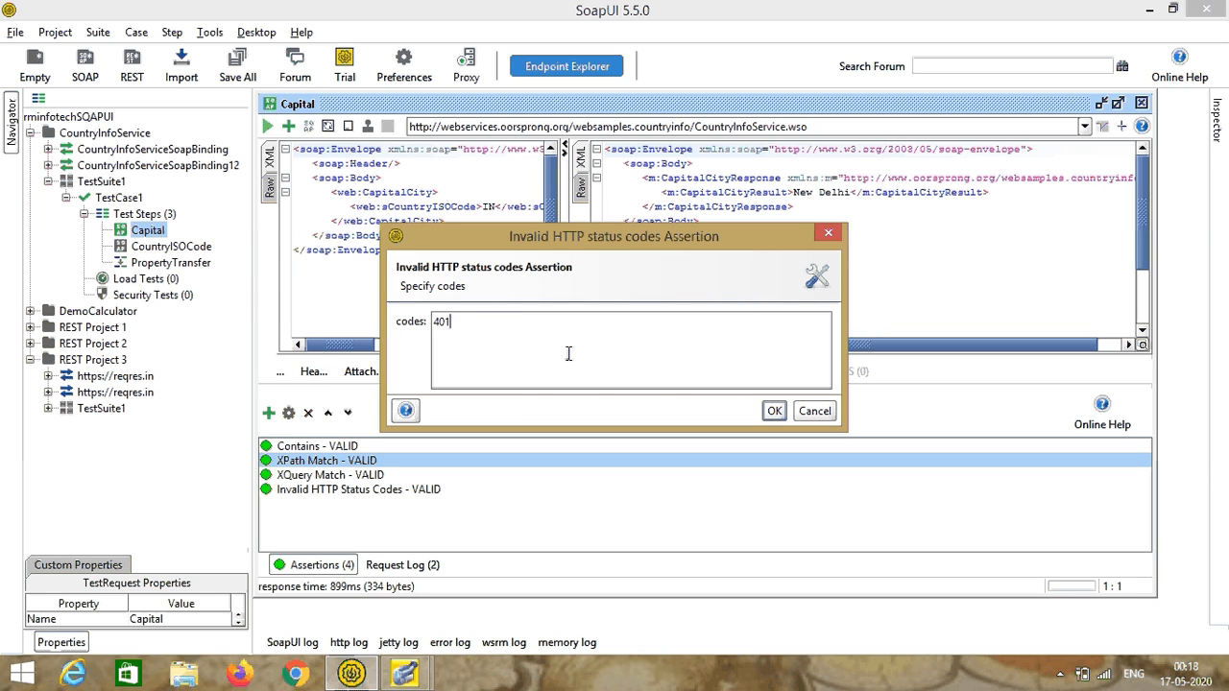
type(",500")
left_click(774, 413)
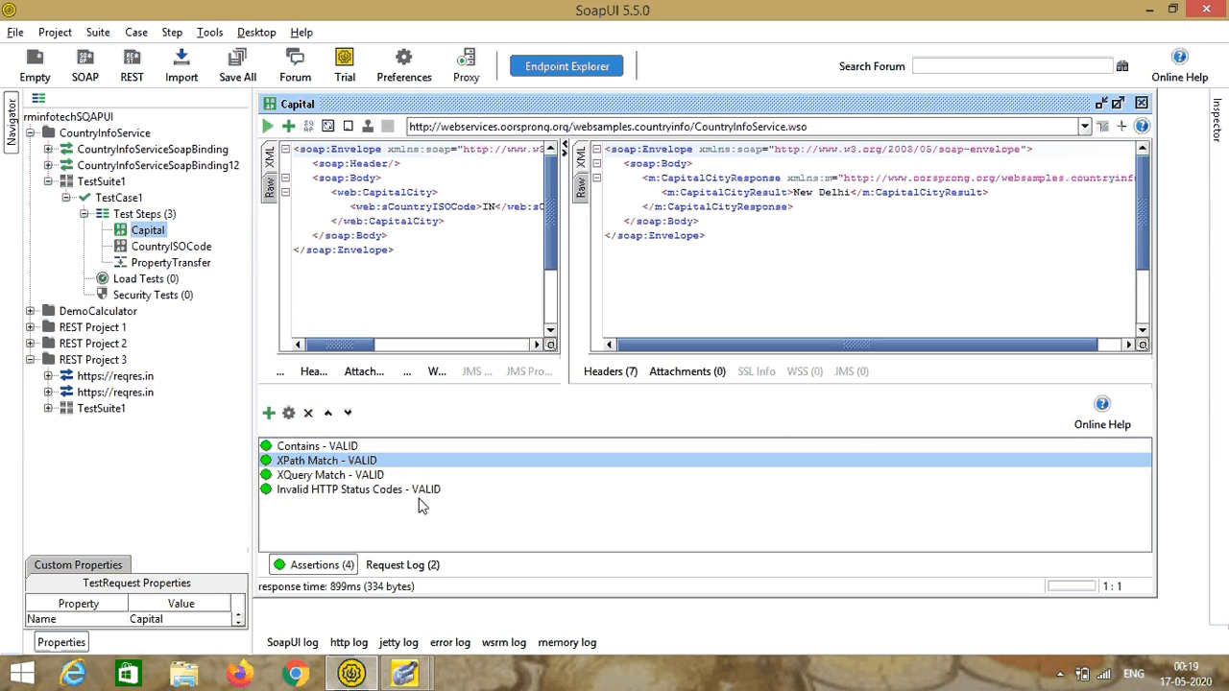
Step: Add a Valid HTTP Status Codes assertion from Compliance, Status and Standards to the Capital request with the code 200
left_click(270, 414)
left_click(394, 252)
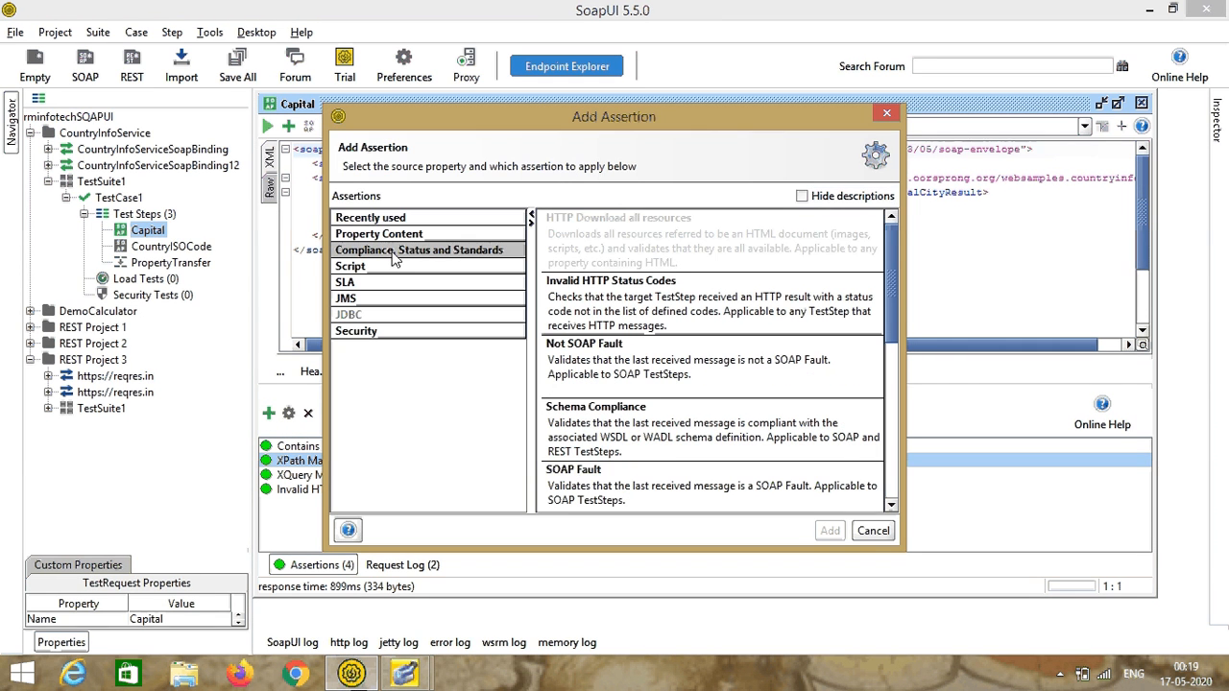
left_click_drag(892, 306, 897, 433)
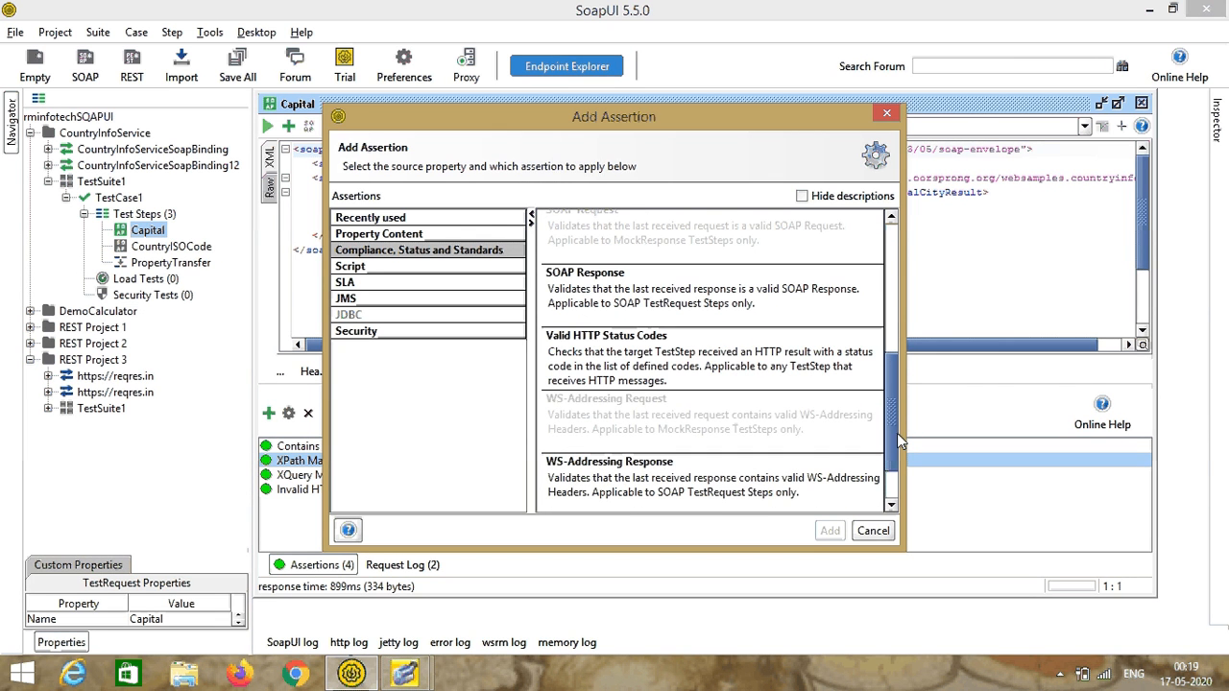
left_click(659, 351)
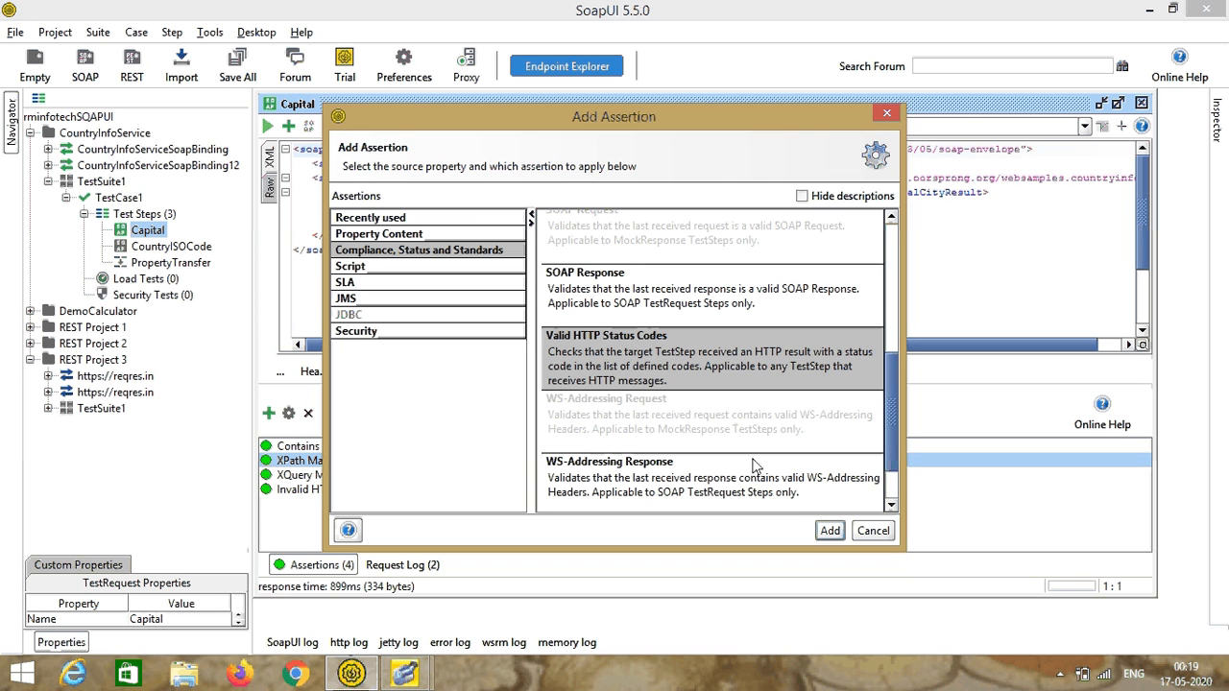
left_click(830, 530)
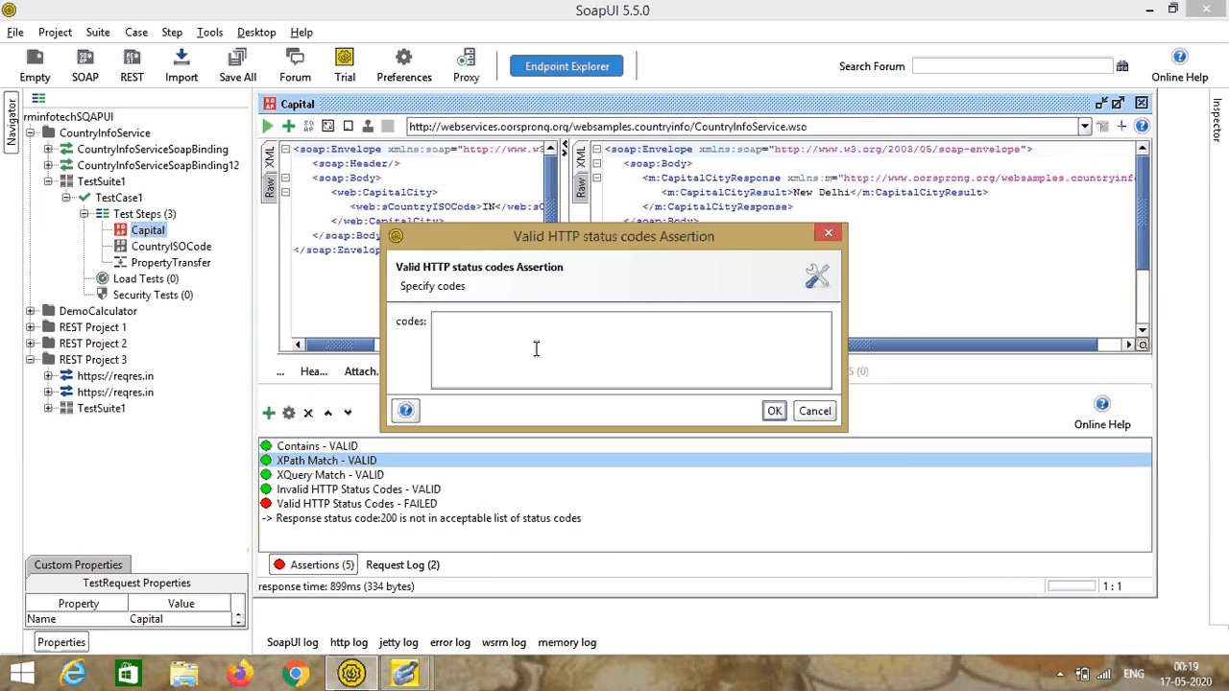
type("200")
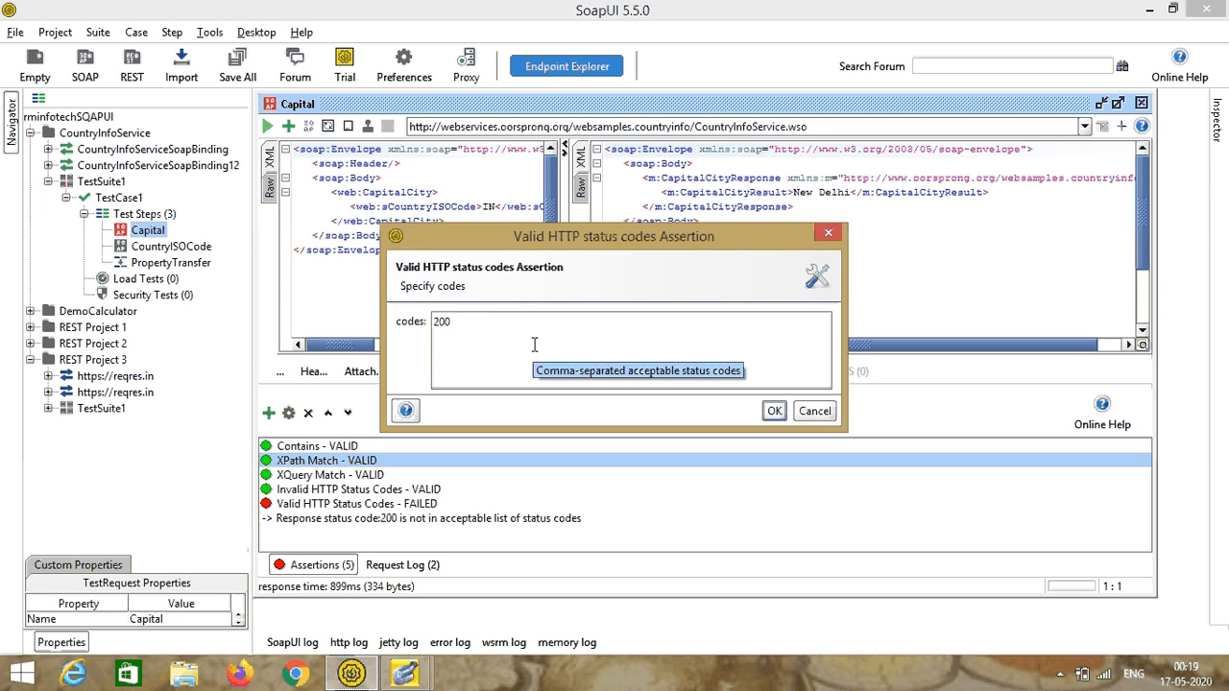
left_click(775, 412)
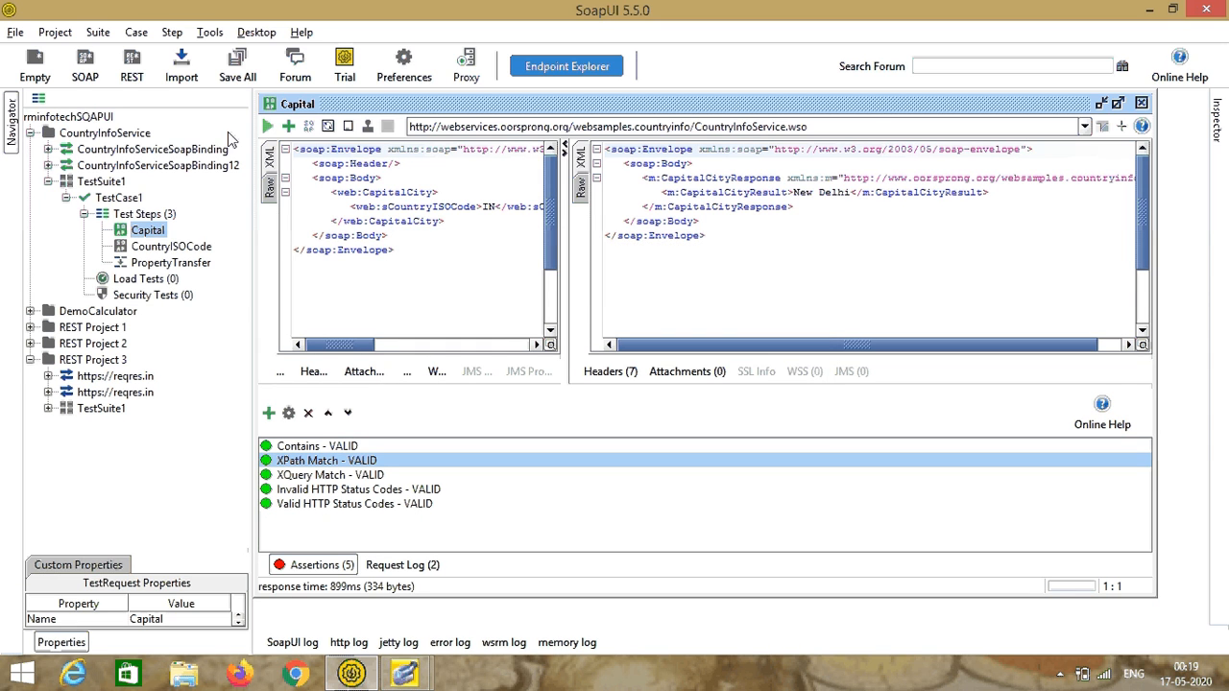
Step: Run the Capital request again and display its list of assertion results
left_click(266, 125)
left_click_drag(459, 394, 459, 550)
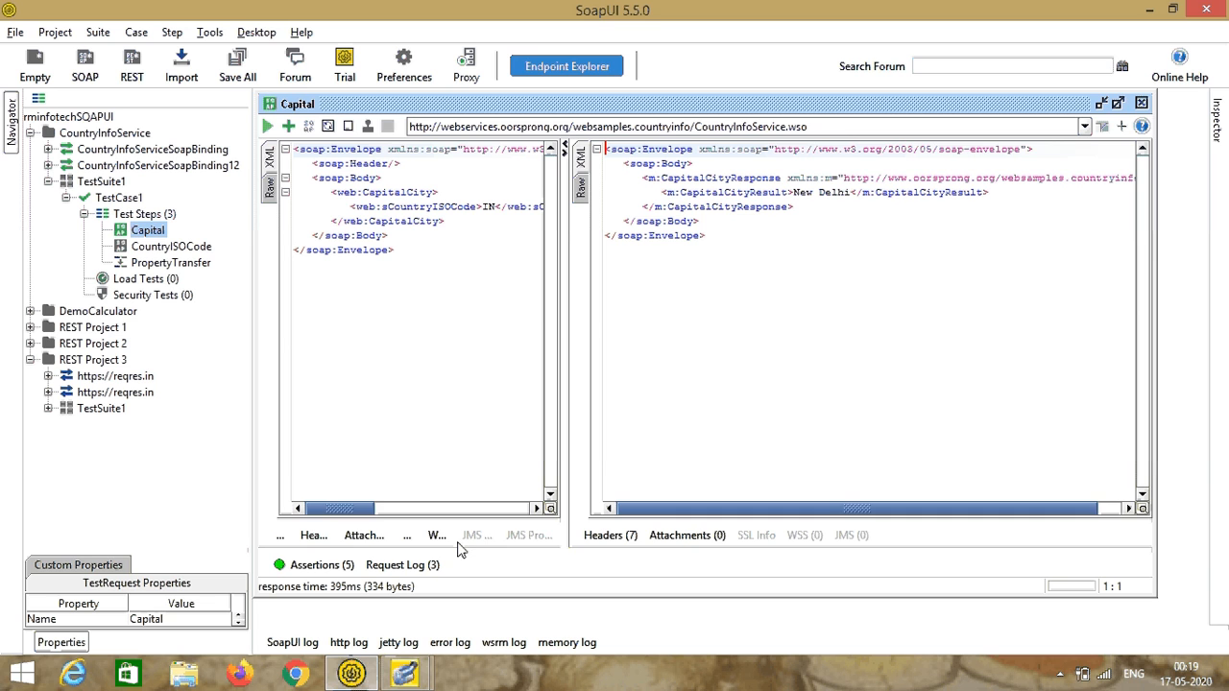
left_click(333, 567)
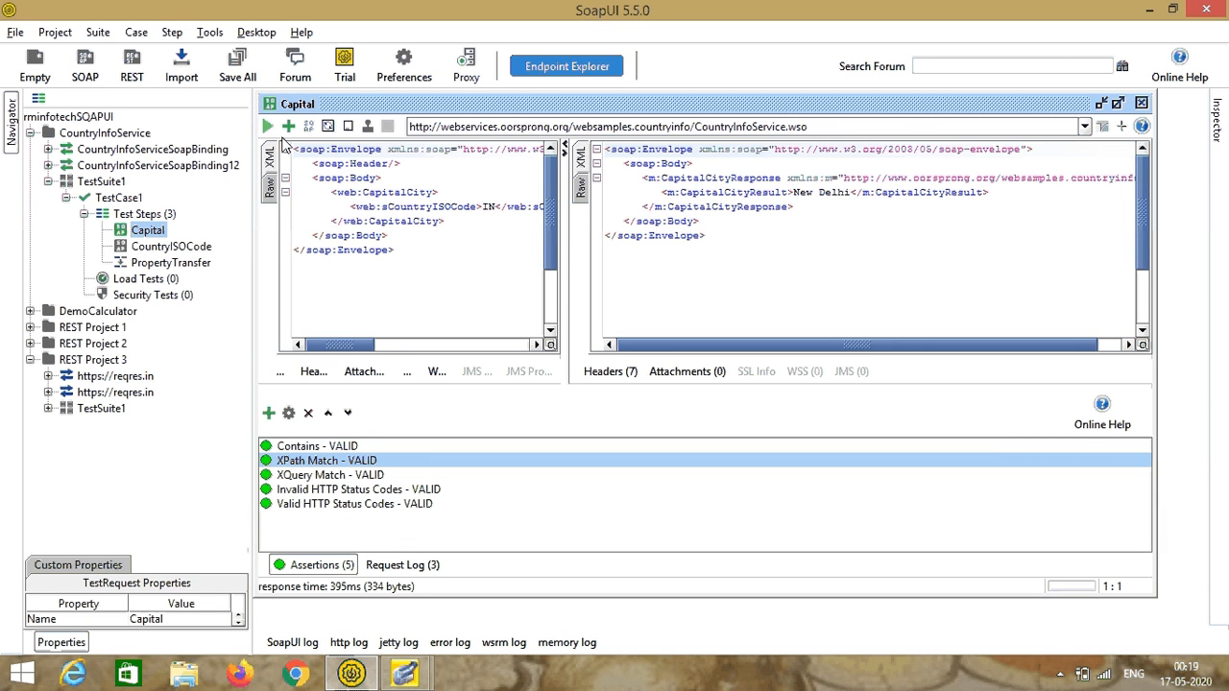
Step: Add a Schema Compliance assertion from Compliance, Status and Standards to the Capital request, accepting the proposed CountryInfoService.wso?WSDL definition URL
left_click(269, 412)
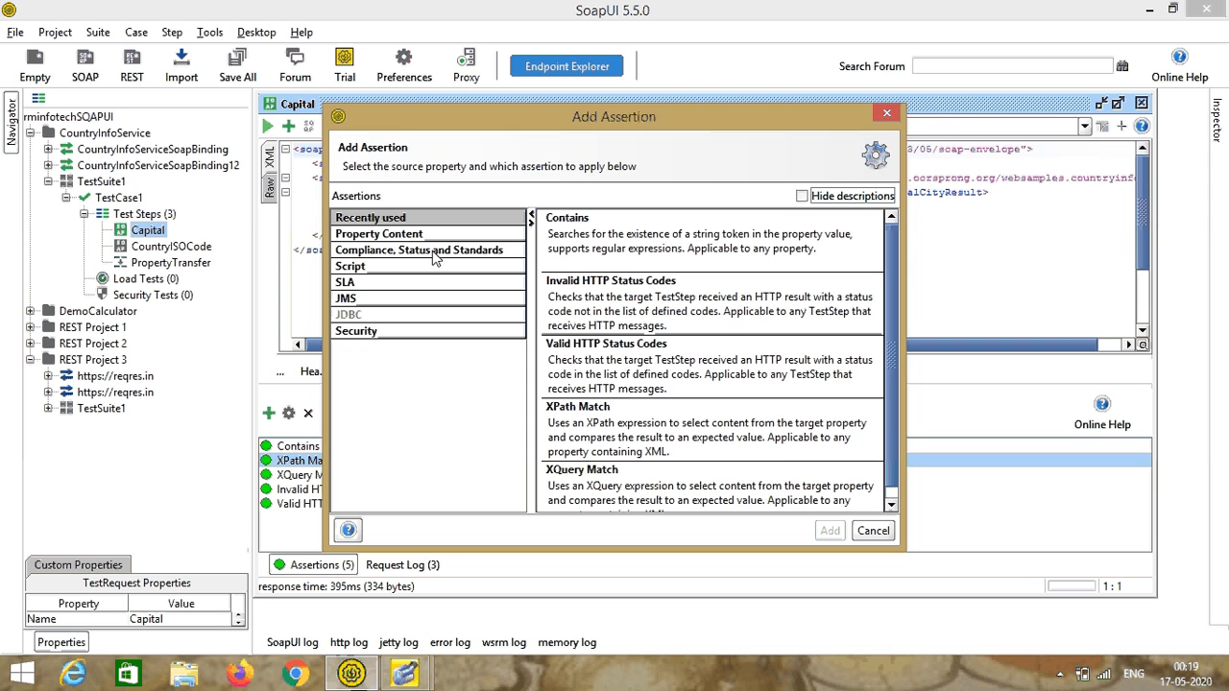
left_click(384, 251)
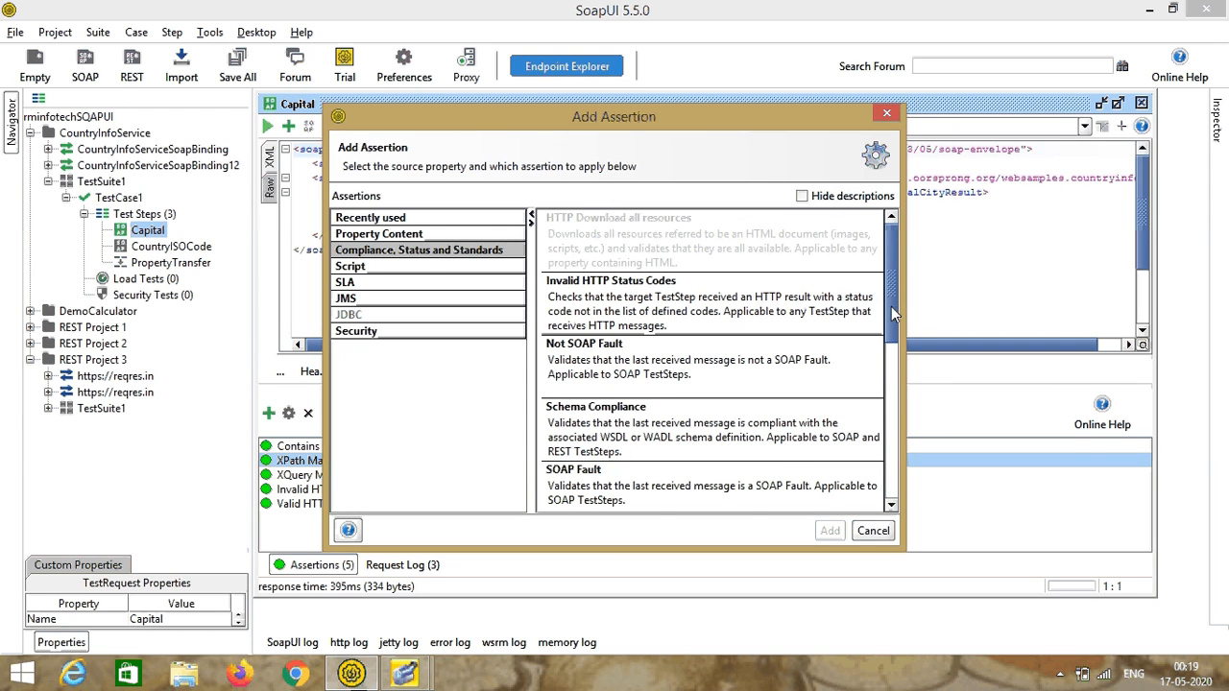
scroll(891, 306, "down", 1)
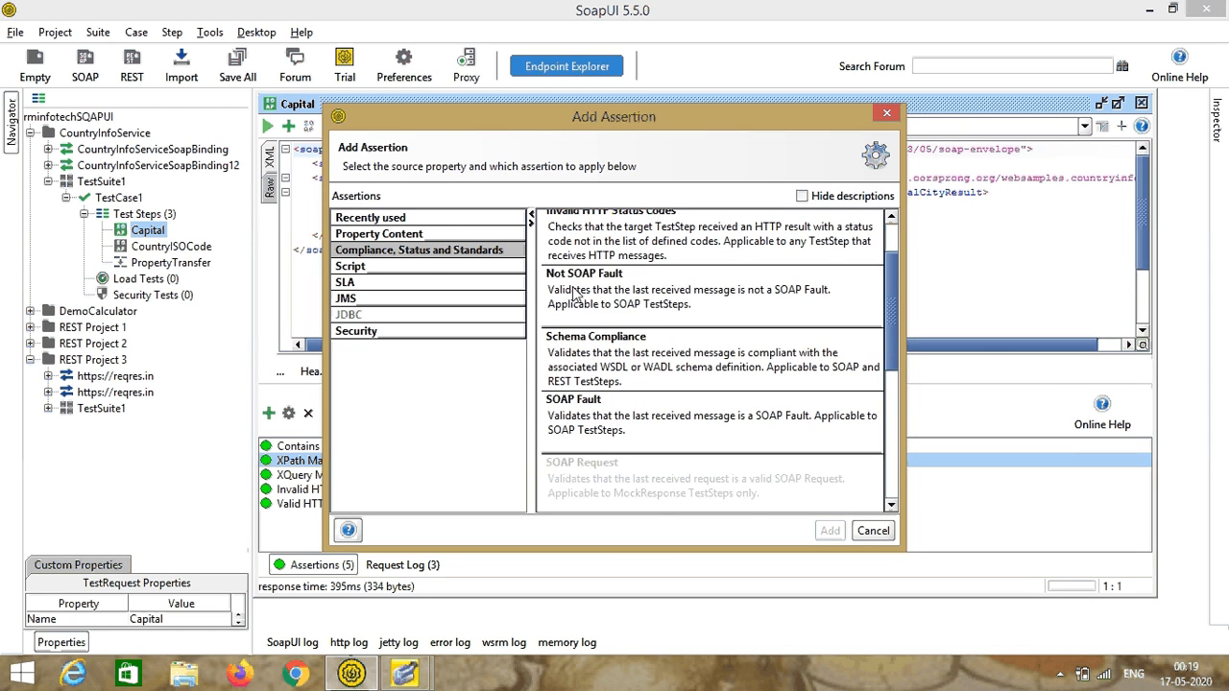
left_click(633, 365)
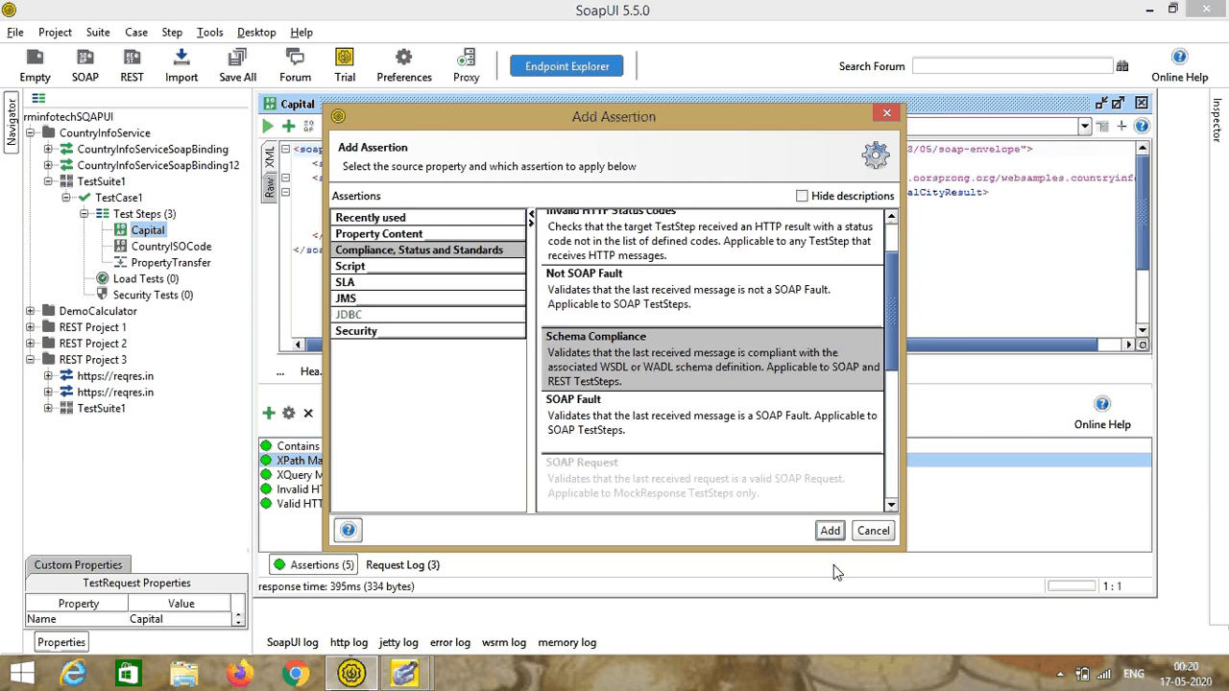
left_click(831, 532)
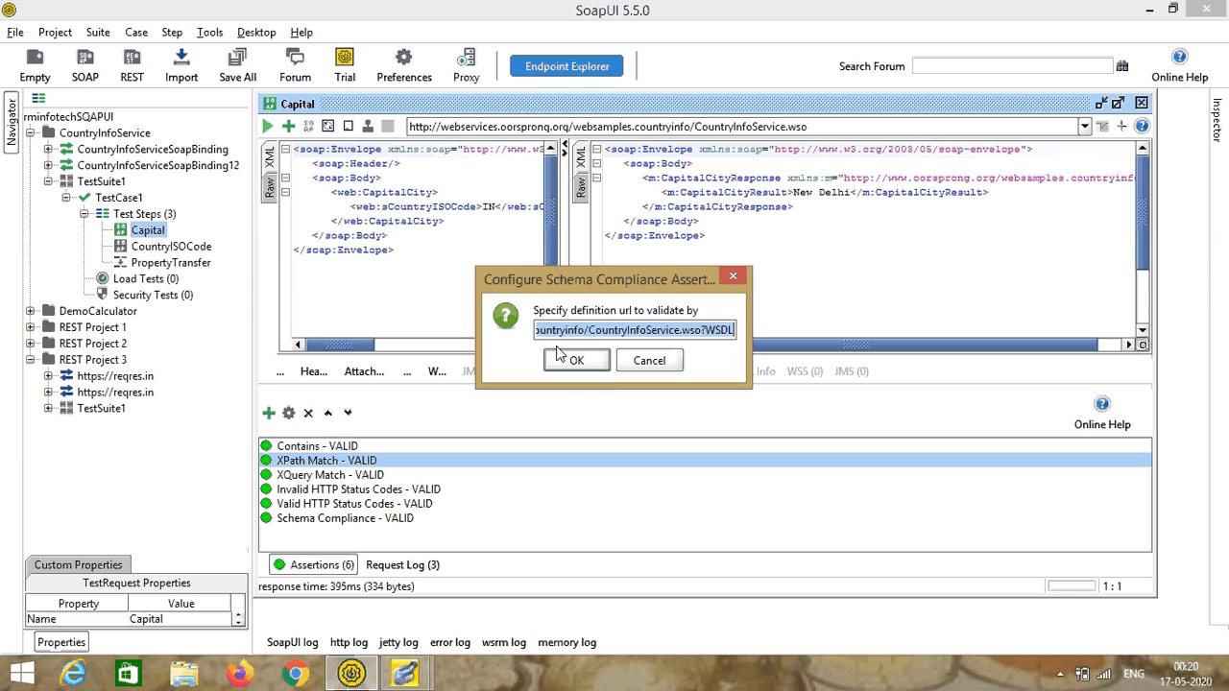
left_click(587, 360)
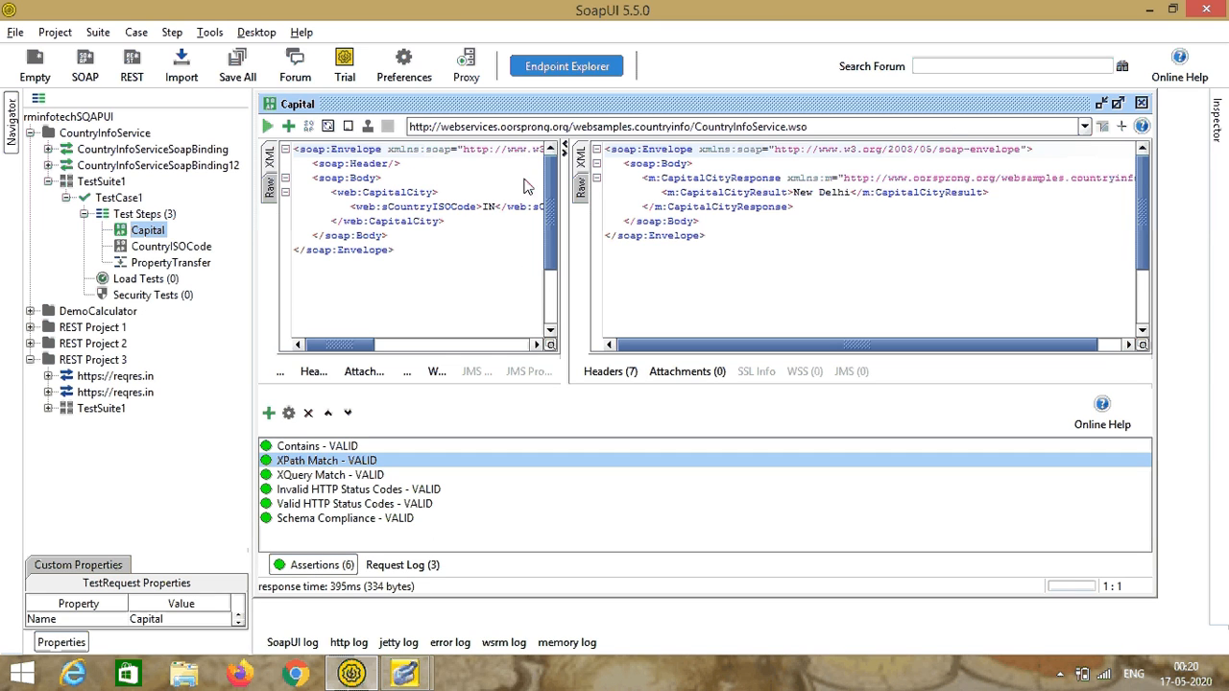
Step: Add a Response SLA assertion from the SLA category to the Capital request and specify its maximum response time
left_click(269, 413)
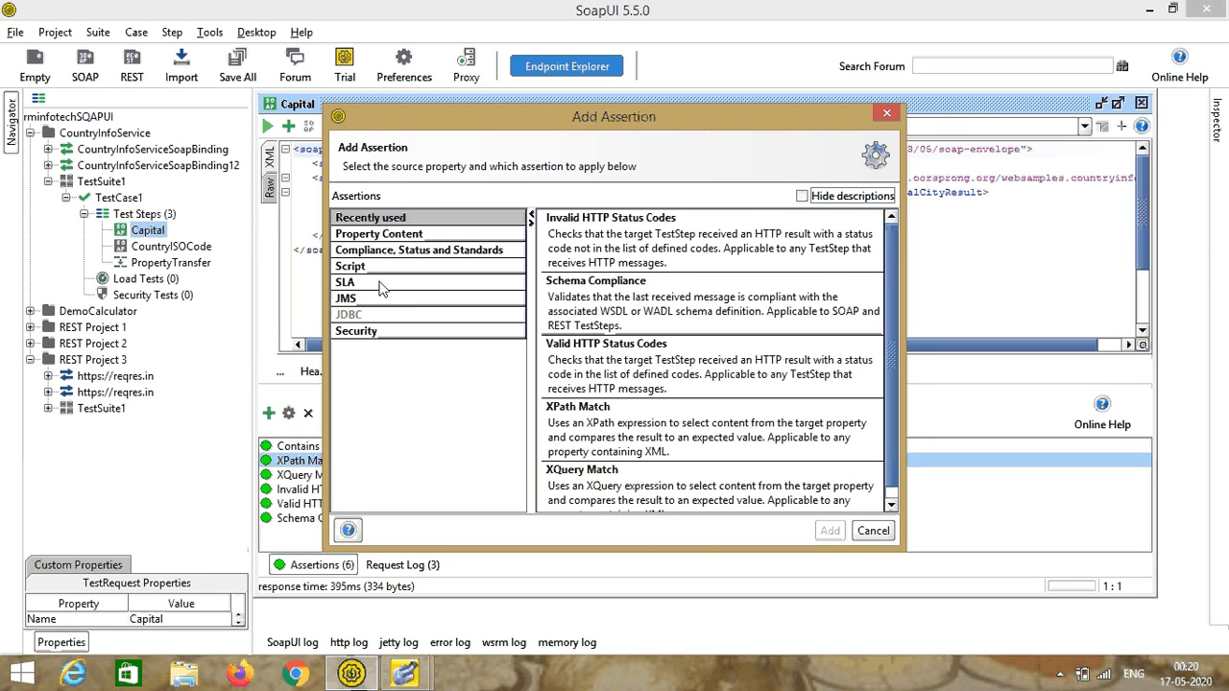
left_click(384, 284)
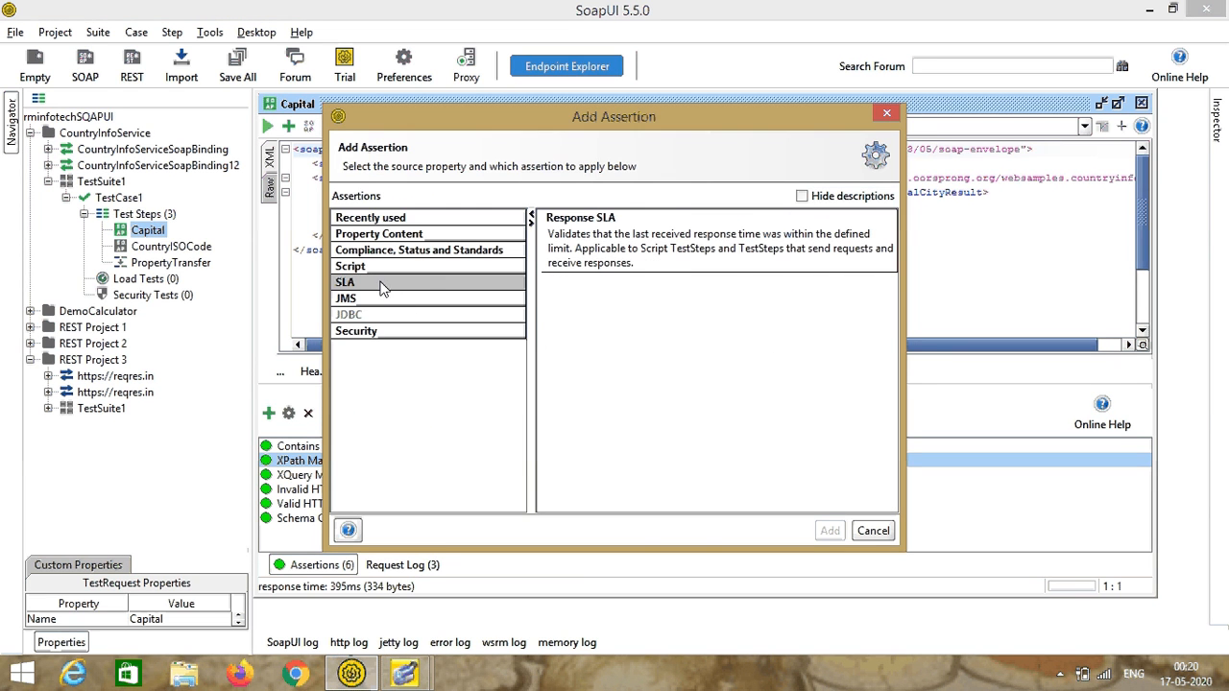
left_click(659, 246)
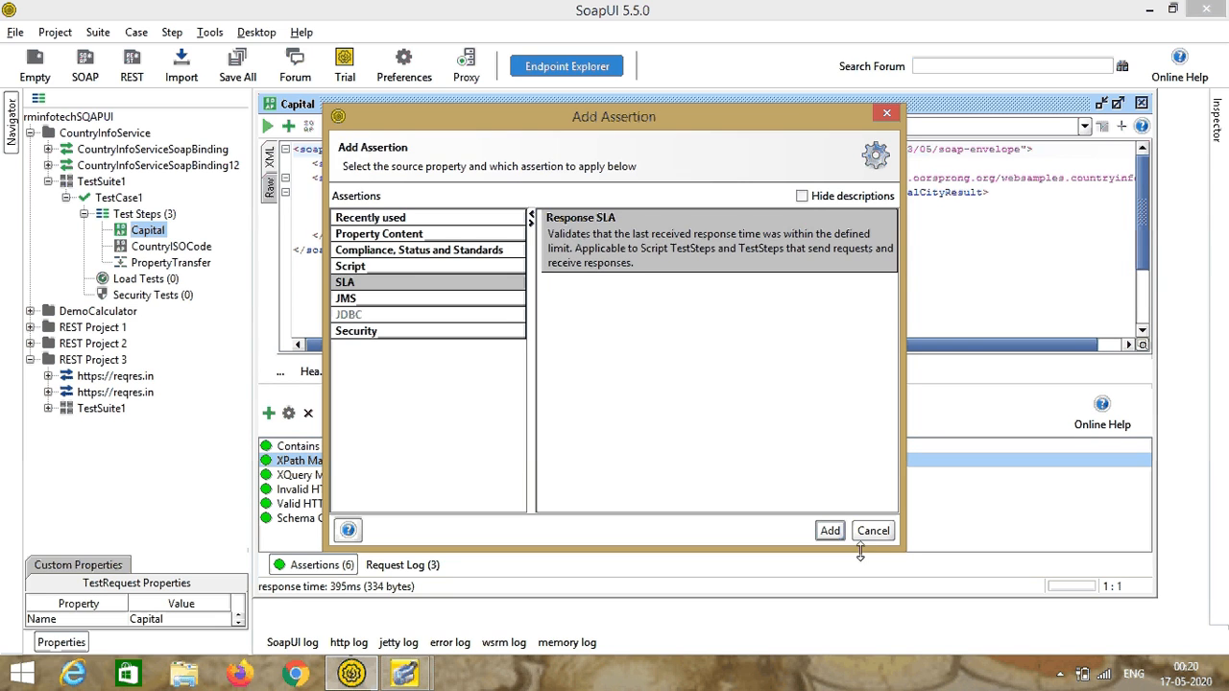
left_click(829, 531)
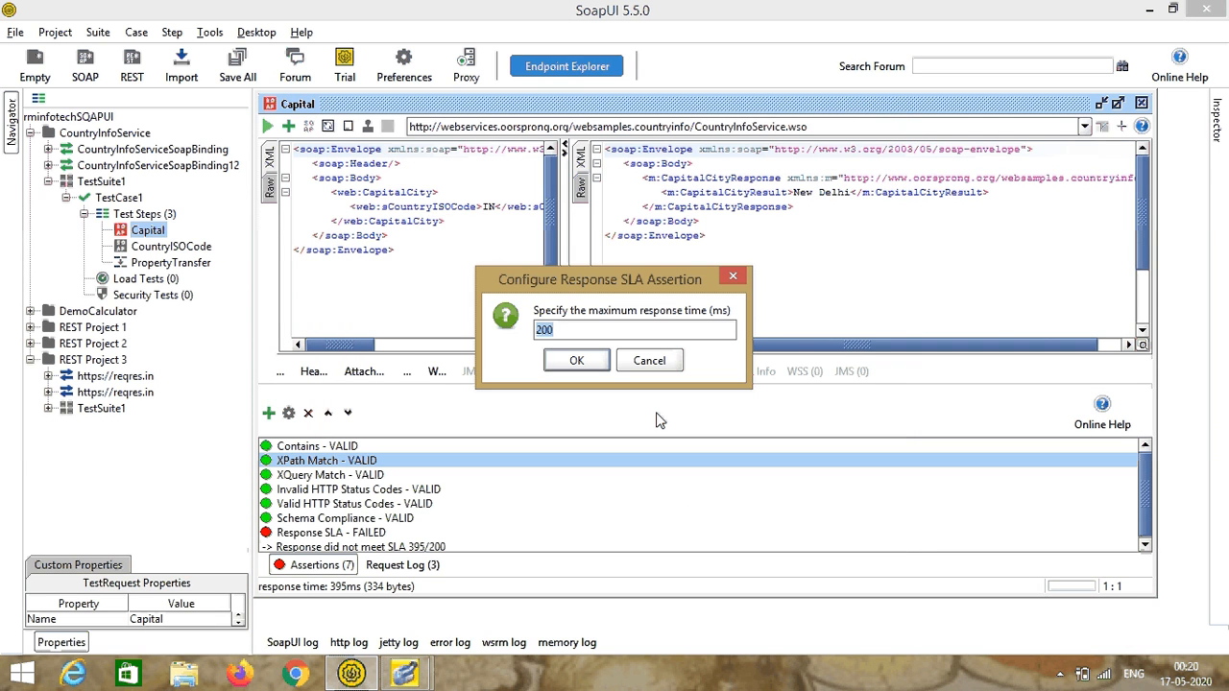
left_click(543, 330)
left_click(576, 361)
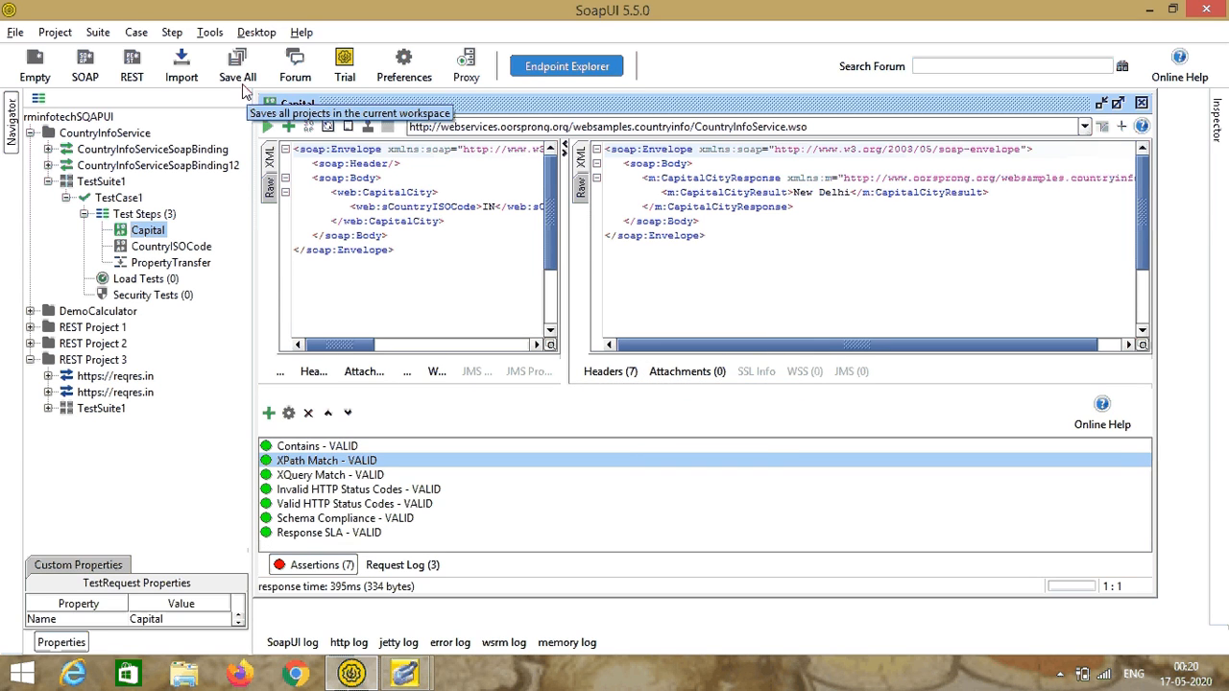
Step: Rerun the Capital request, review all its assertion results and close the request editor
left_click(268, 127)
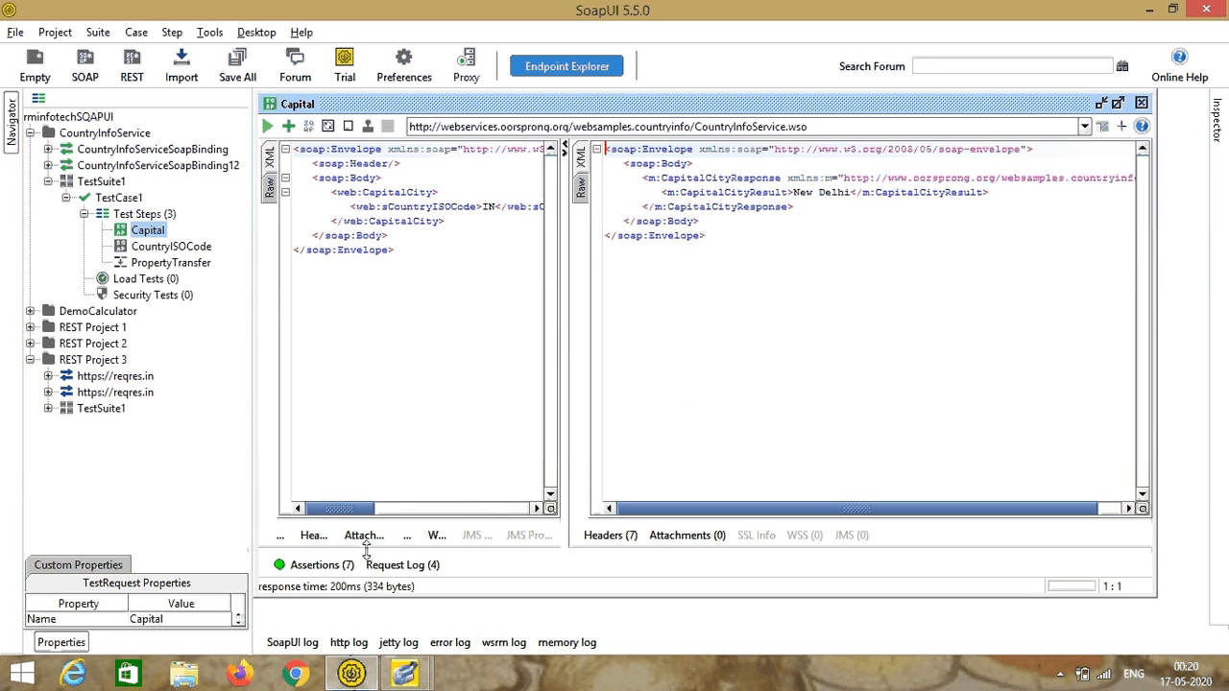
left_click(316, 565)
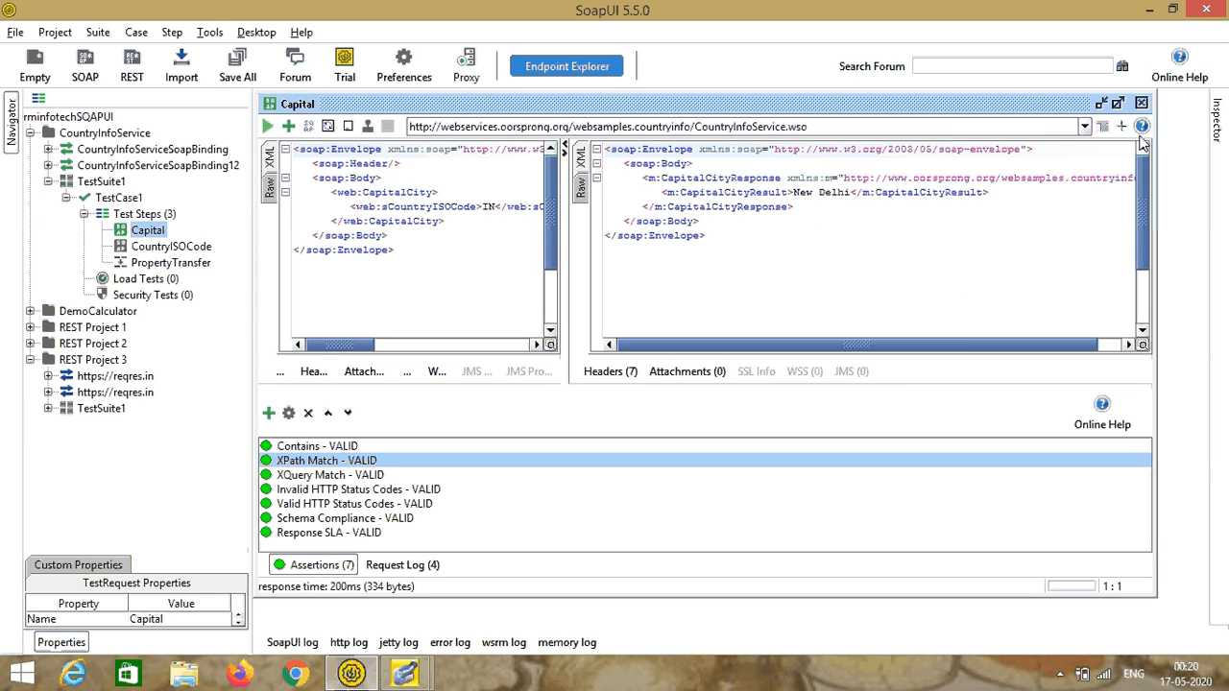
left_click(1140, 102)
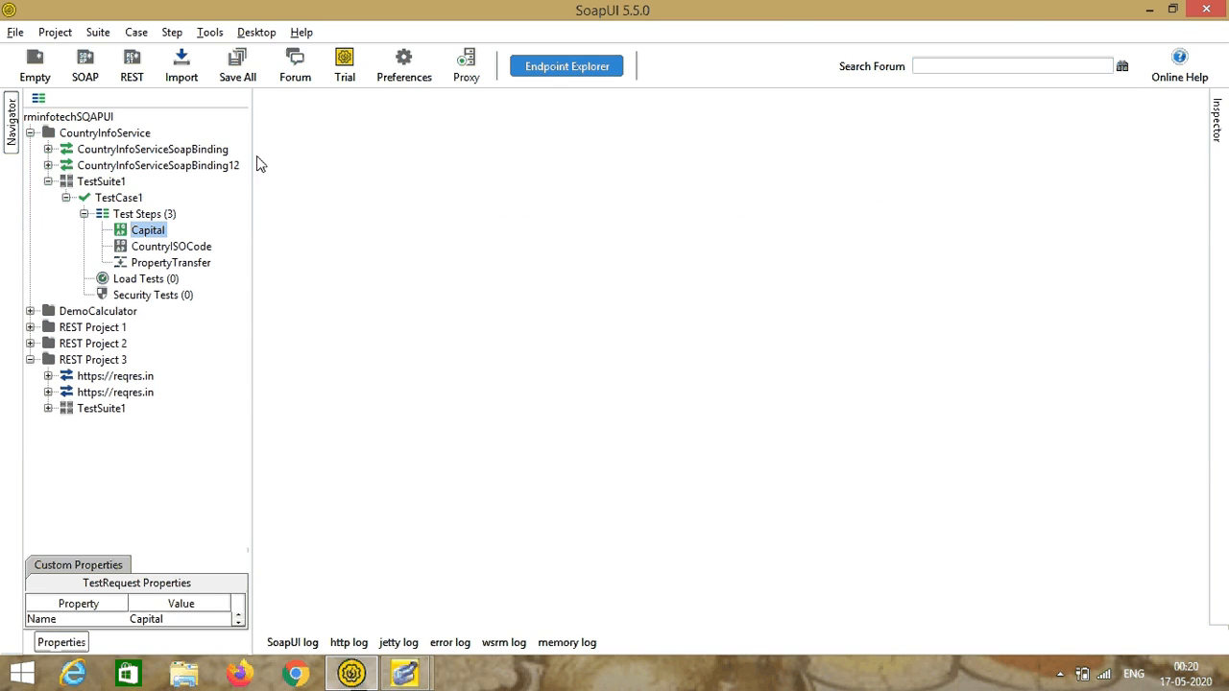
Step: Collapse the CountryInfoService test suite and open ListAllEmployee Request from TestCase1 of TestSuite1 in REST Project 3
left_click(48, 183)
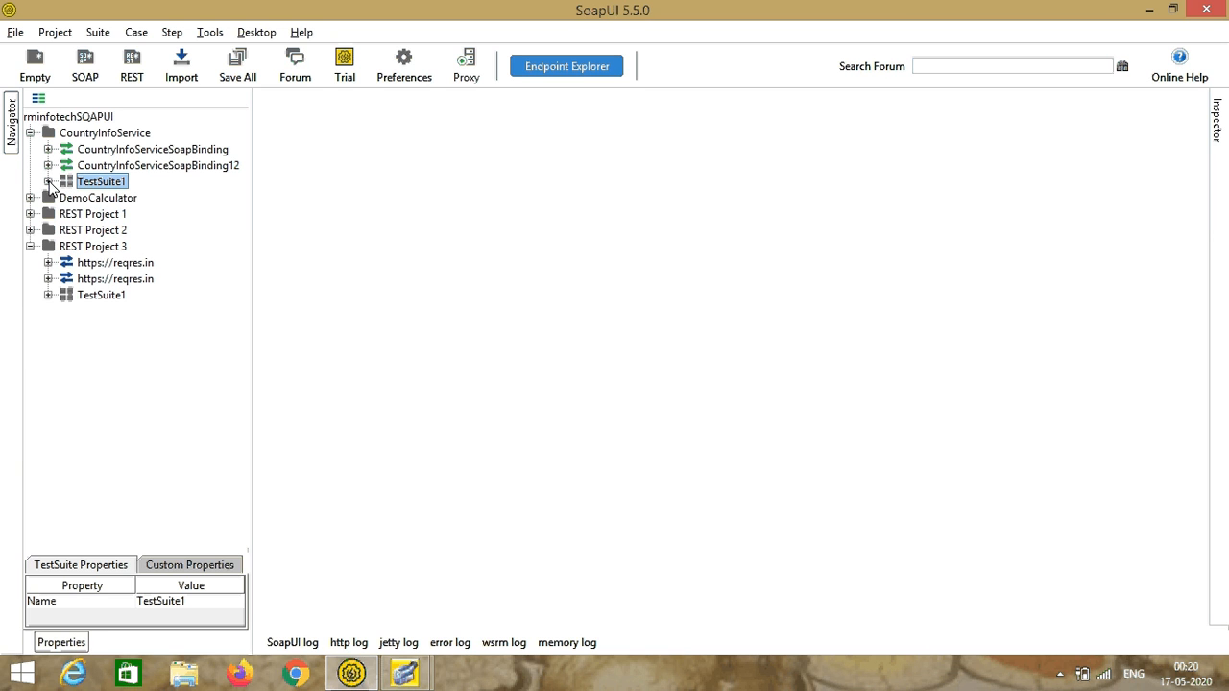
left_click(48, 295)
left_click(66, 311)
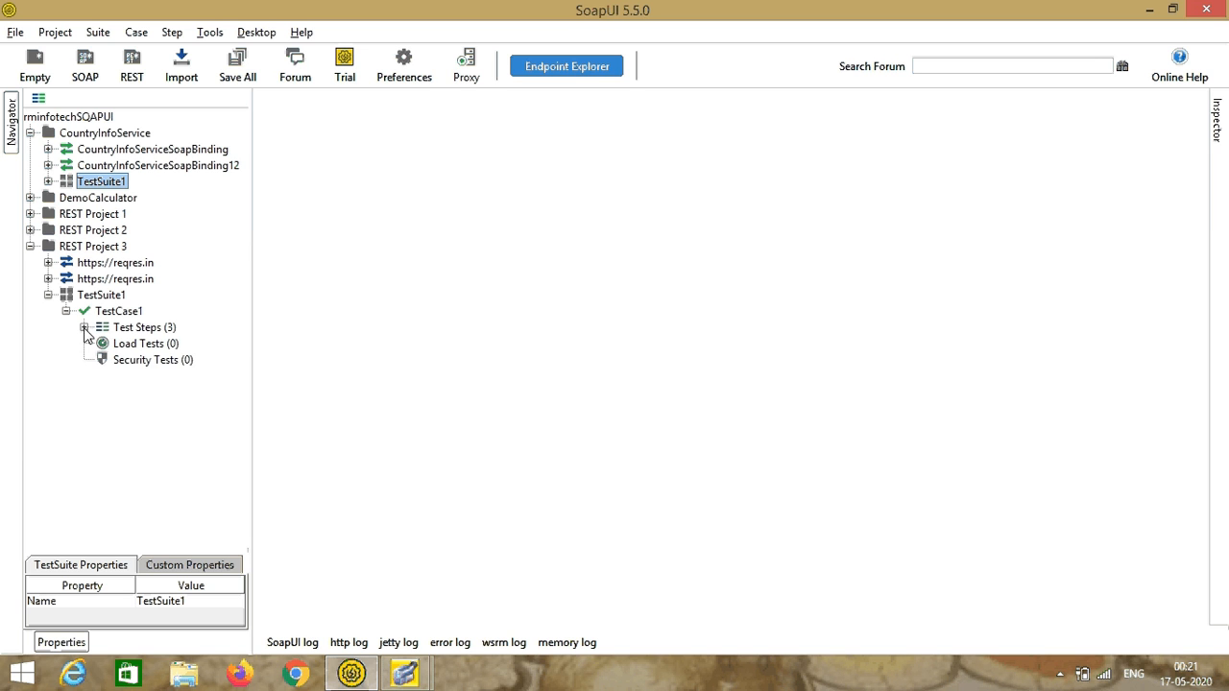
left_click(84, 328)
left_click(183, 347)
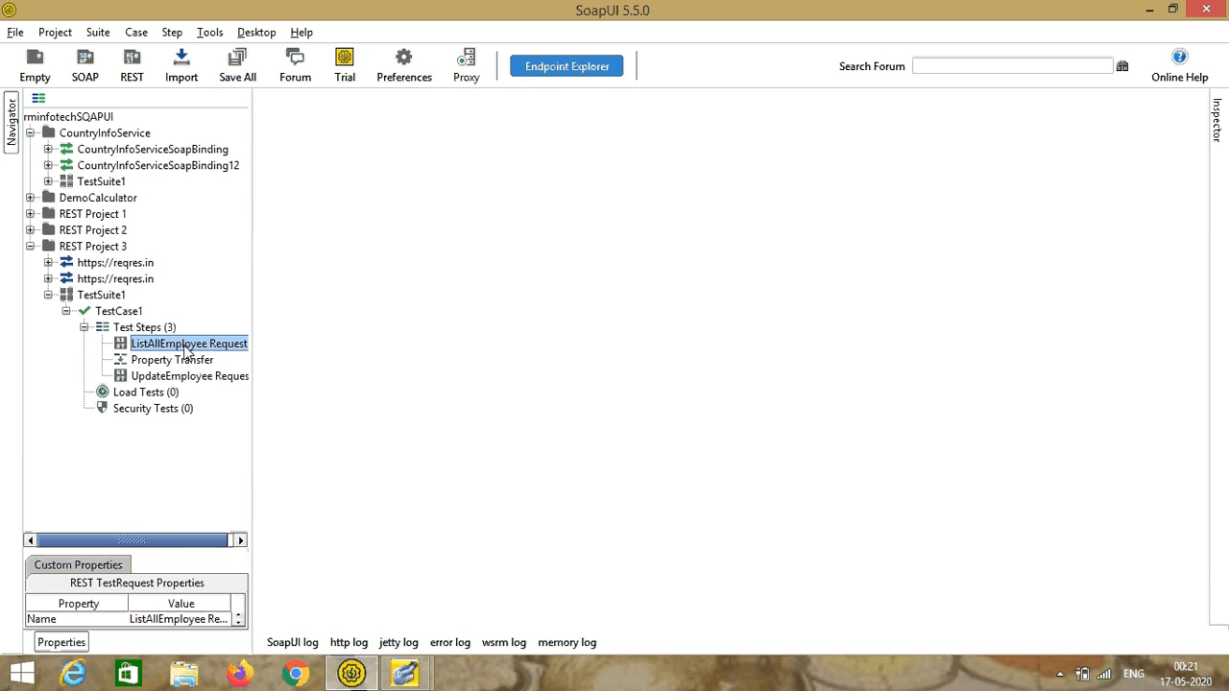
double_click(228, 345)
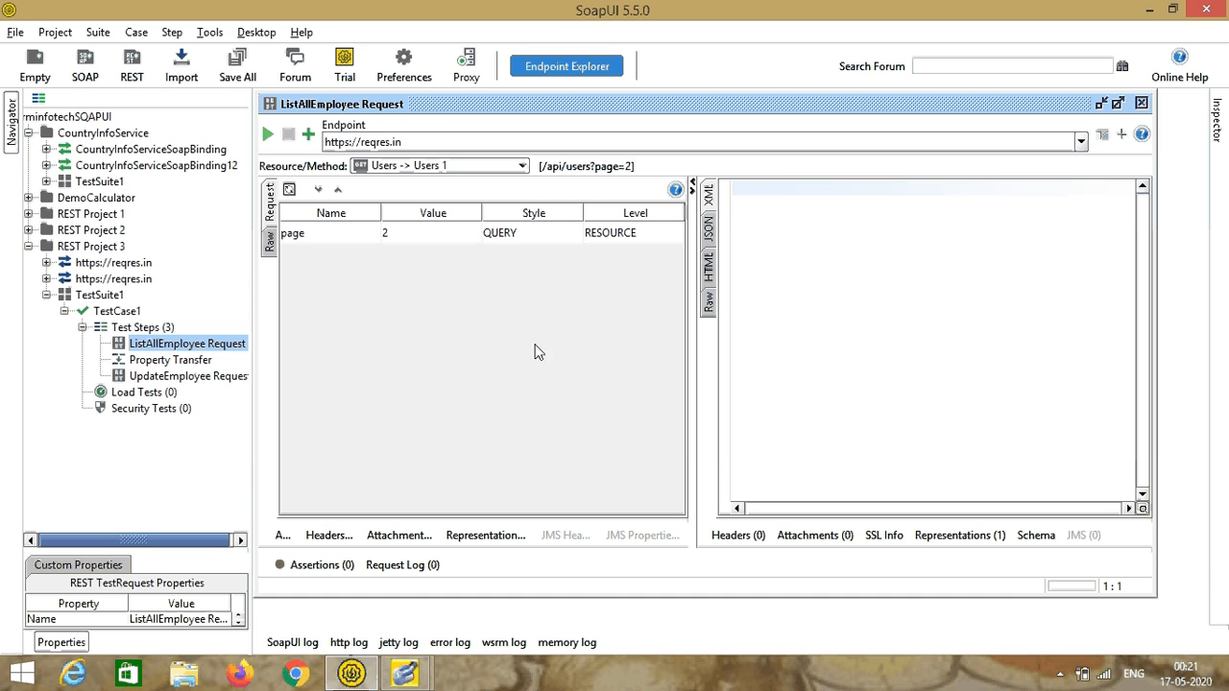
Step: Run ListAllEmployee Request, view the response as JSON and select the first_name value of the record with id 7
left_click(268, 135)
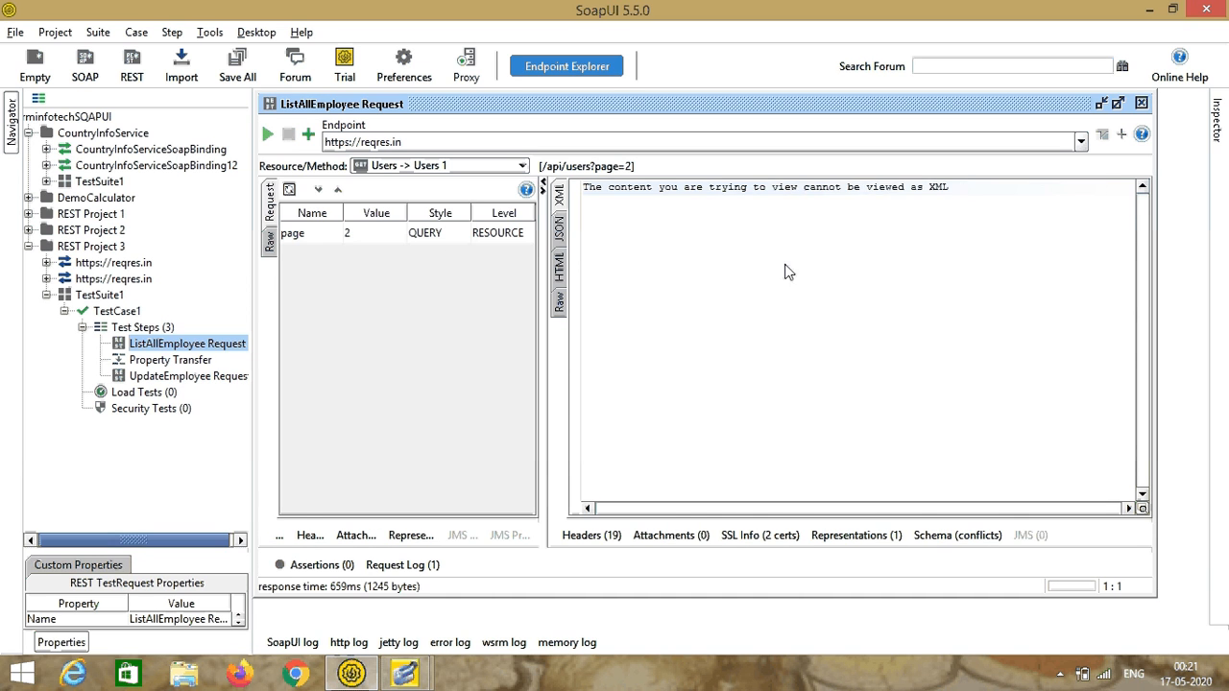
left_click(561, 230)
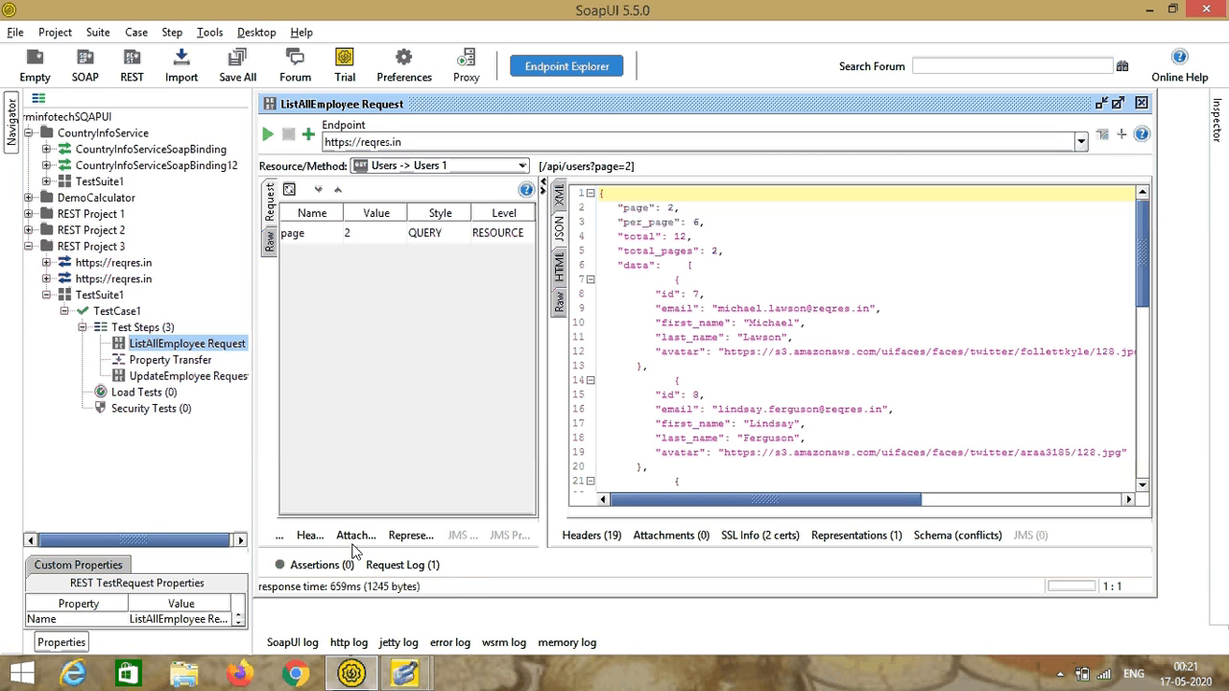
left_click(752, 327)
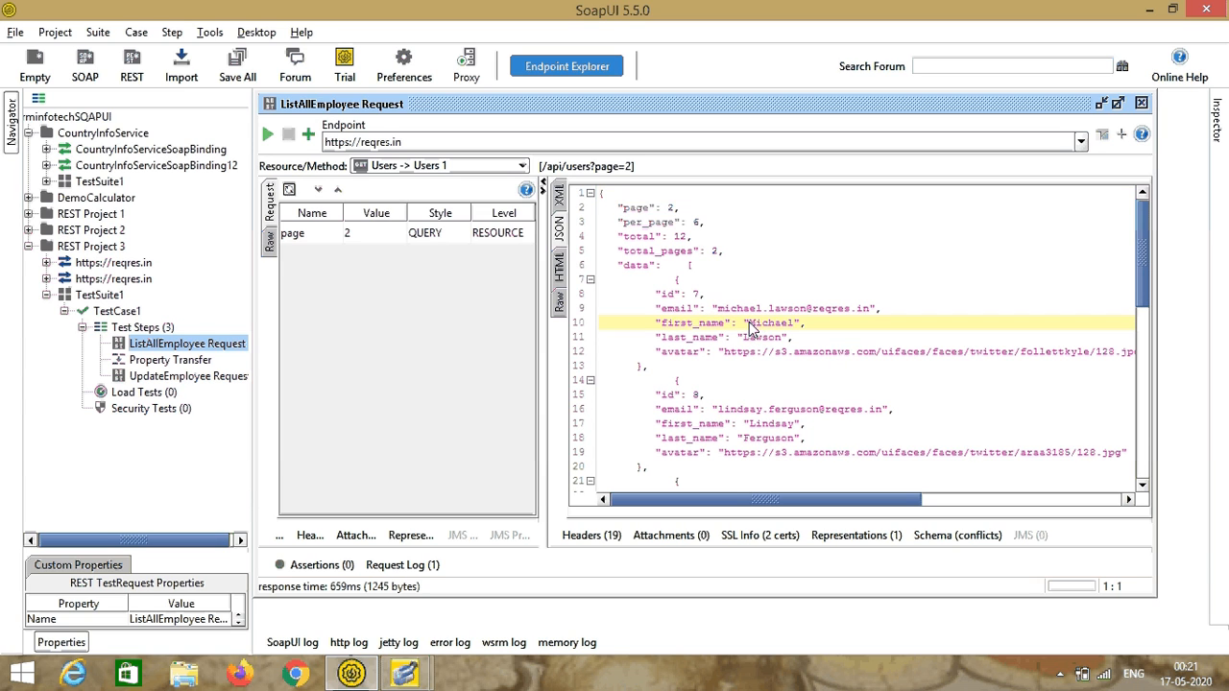
left_click_drag(752, 326, 787, 328)
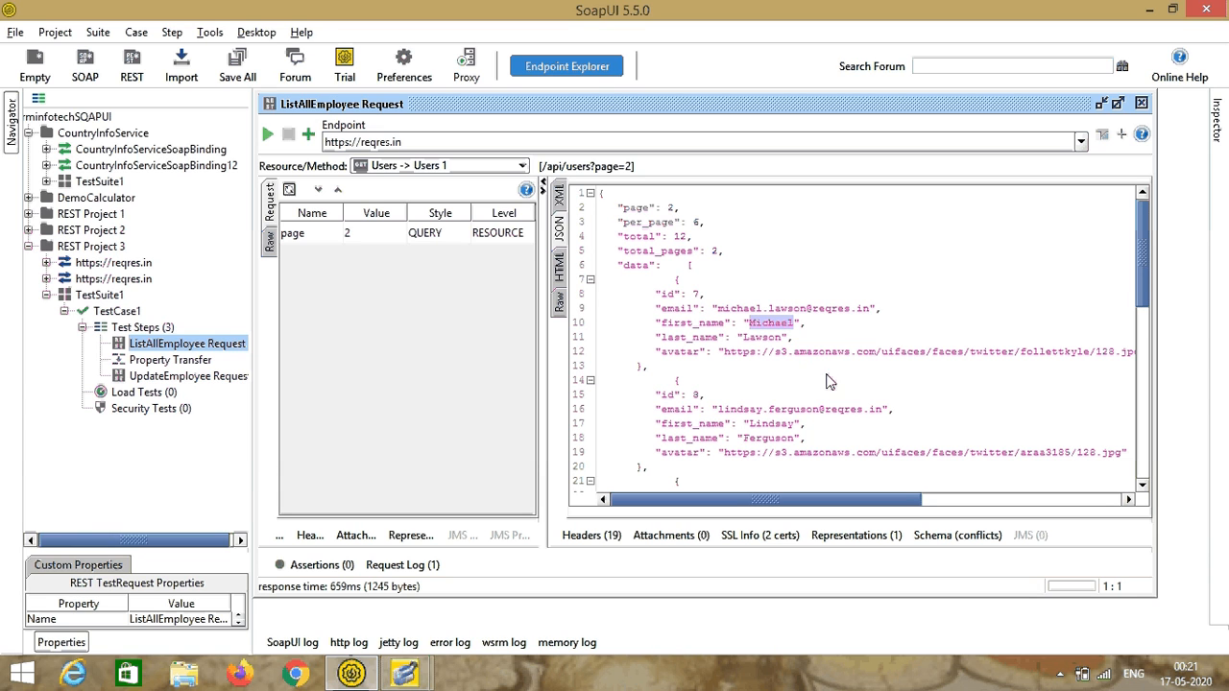
Step: Add a Contains assertion to ListAllEmployee Request that checks for the first_name value of the record with id 7, and view the assertion list
left_click(317, 566)
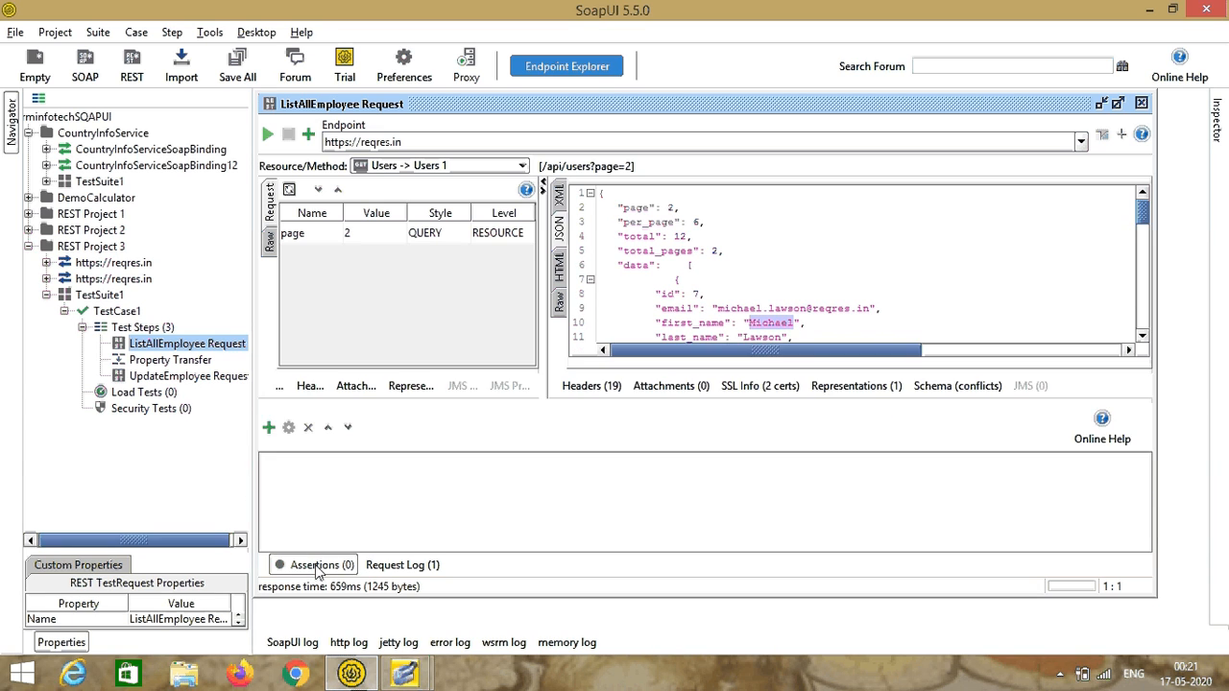
left_click(269, 427)
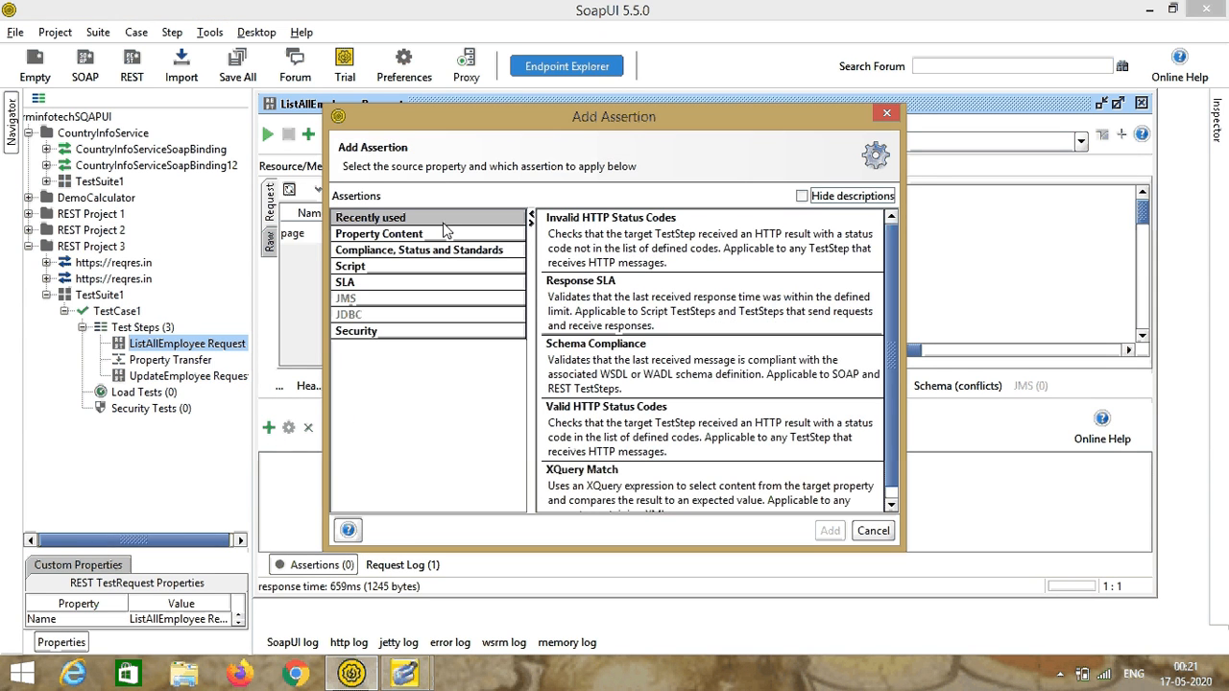
left_click(410, 235)
left_click(637, 248)
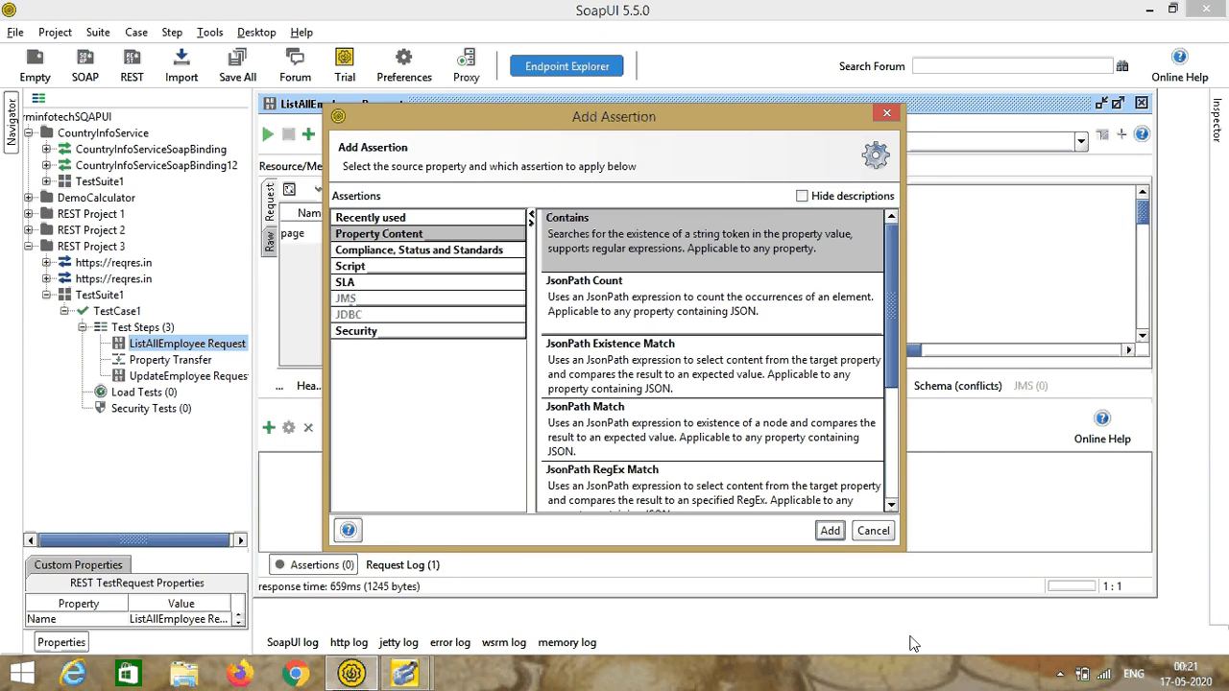
left_click(830, 531)
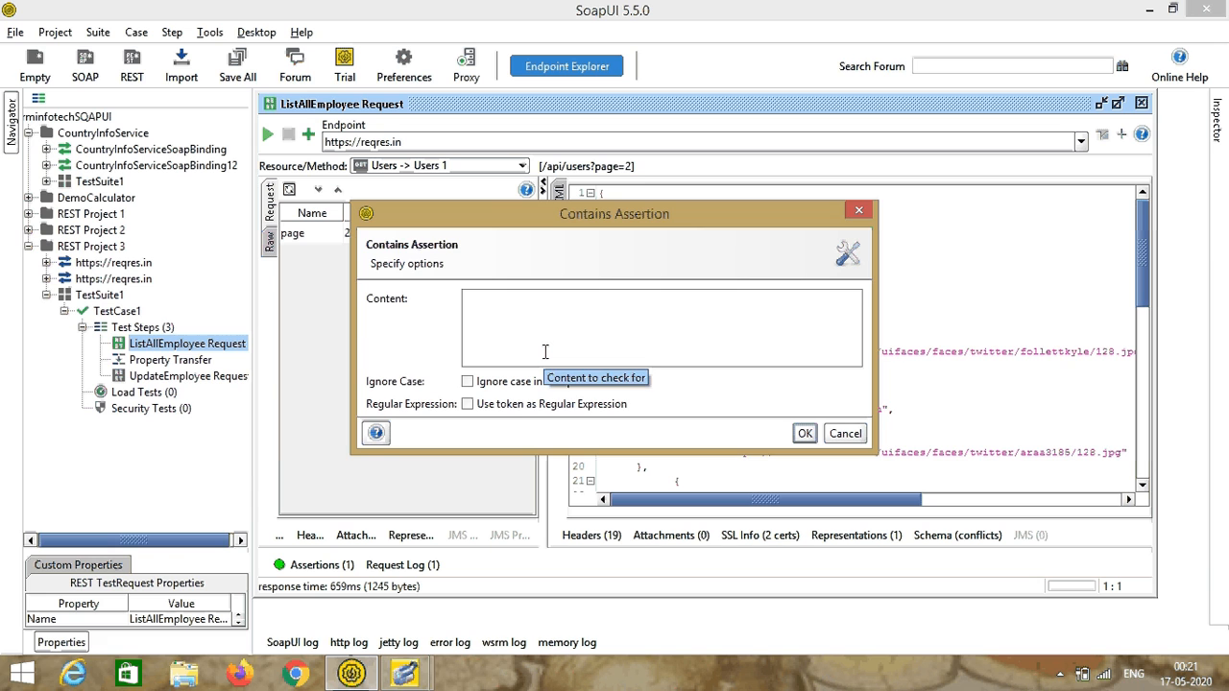
type("Michael")
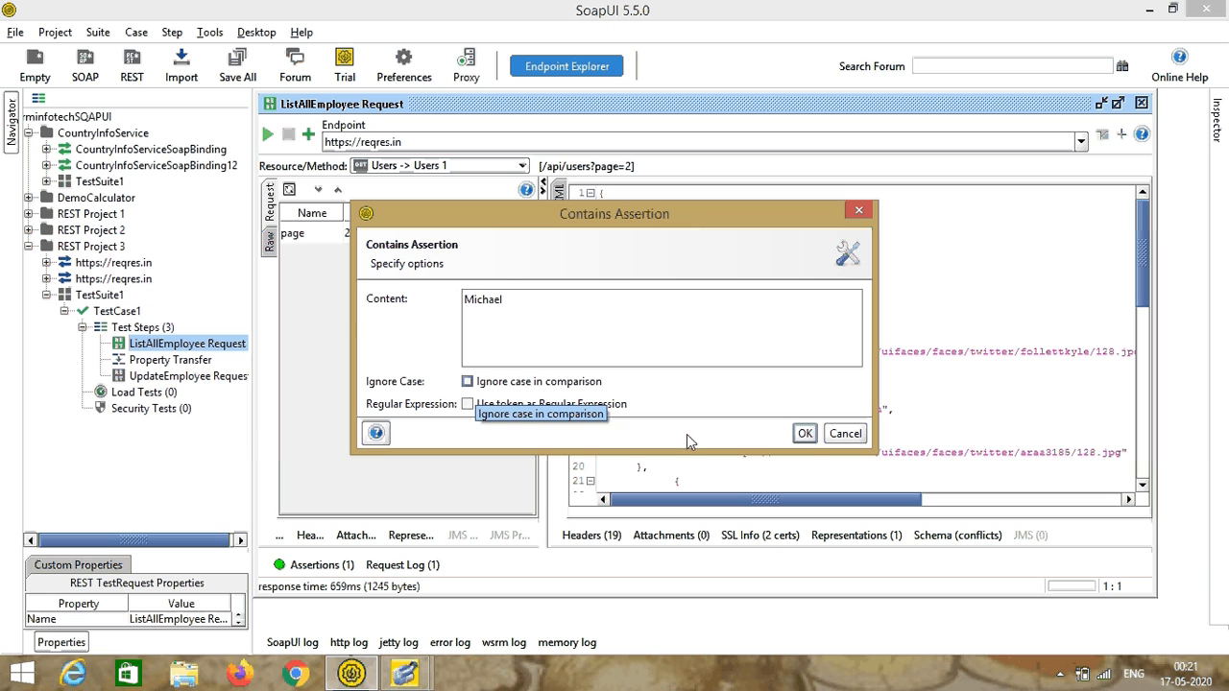
left_click(806, 436)
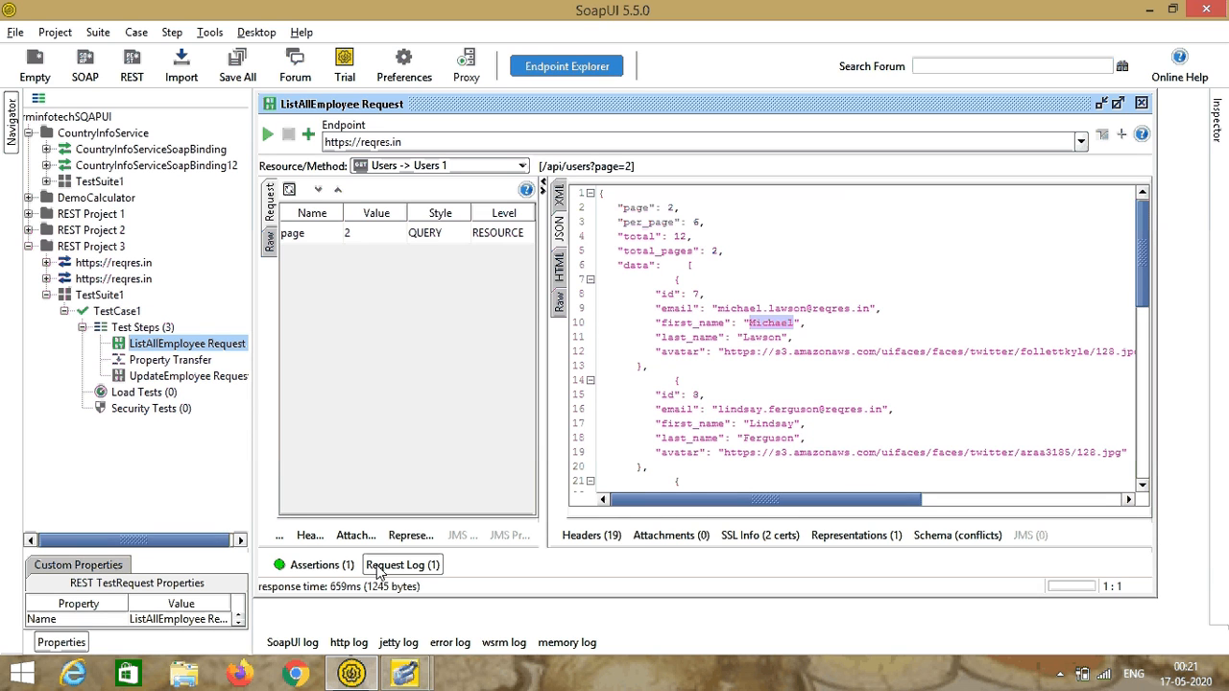
left_click(322, 565)
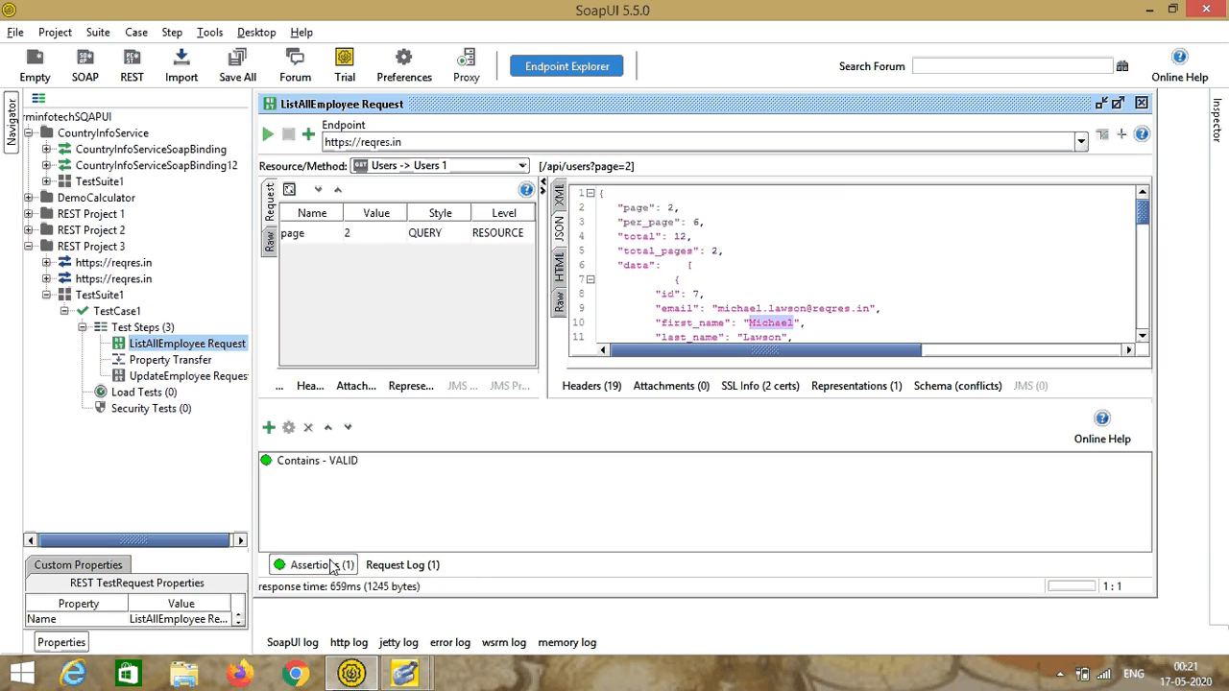
Step: Add a JsonPath Count assertion from the Property Content category and close its configuration without entering an expression
left_click(269, 427)
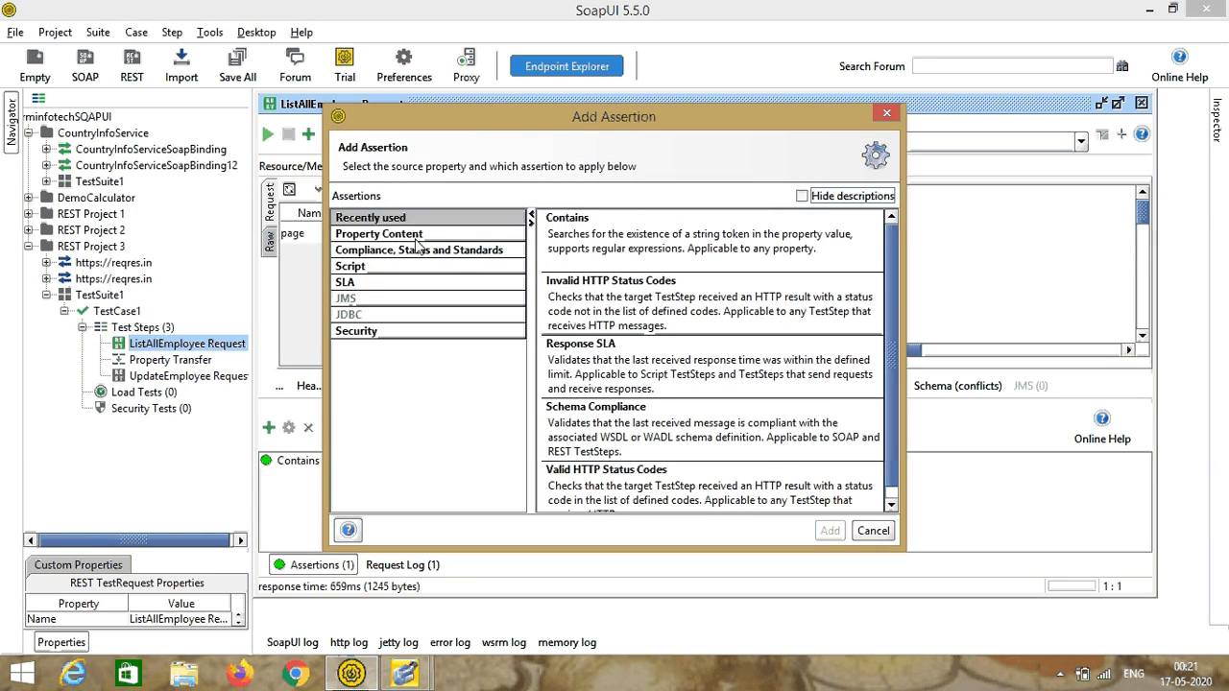
left_click(417, 238)
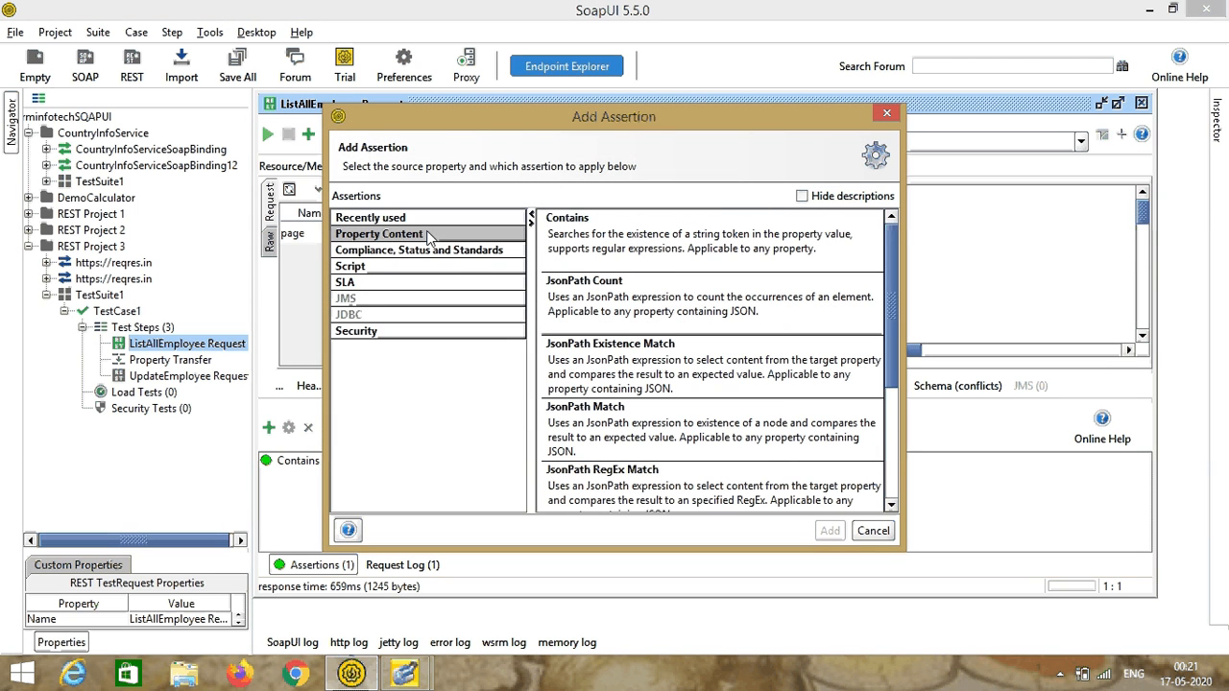
left_click(607, 299)
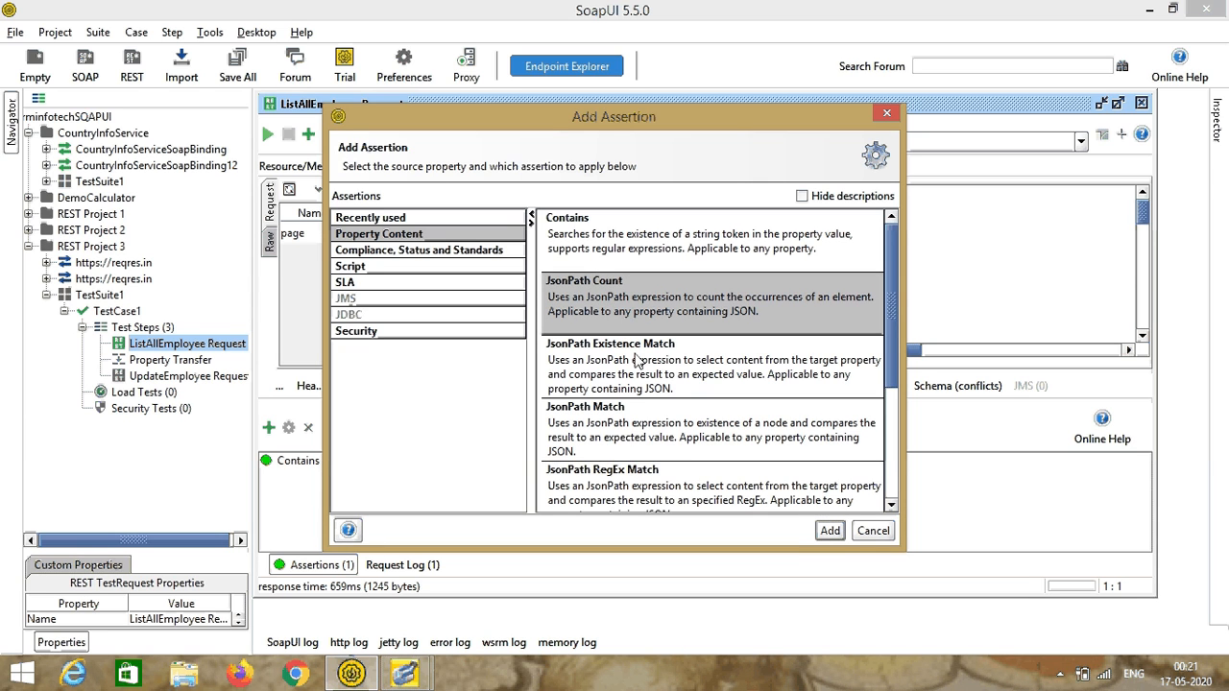
left_click(828, 531)
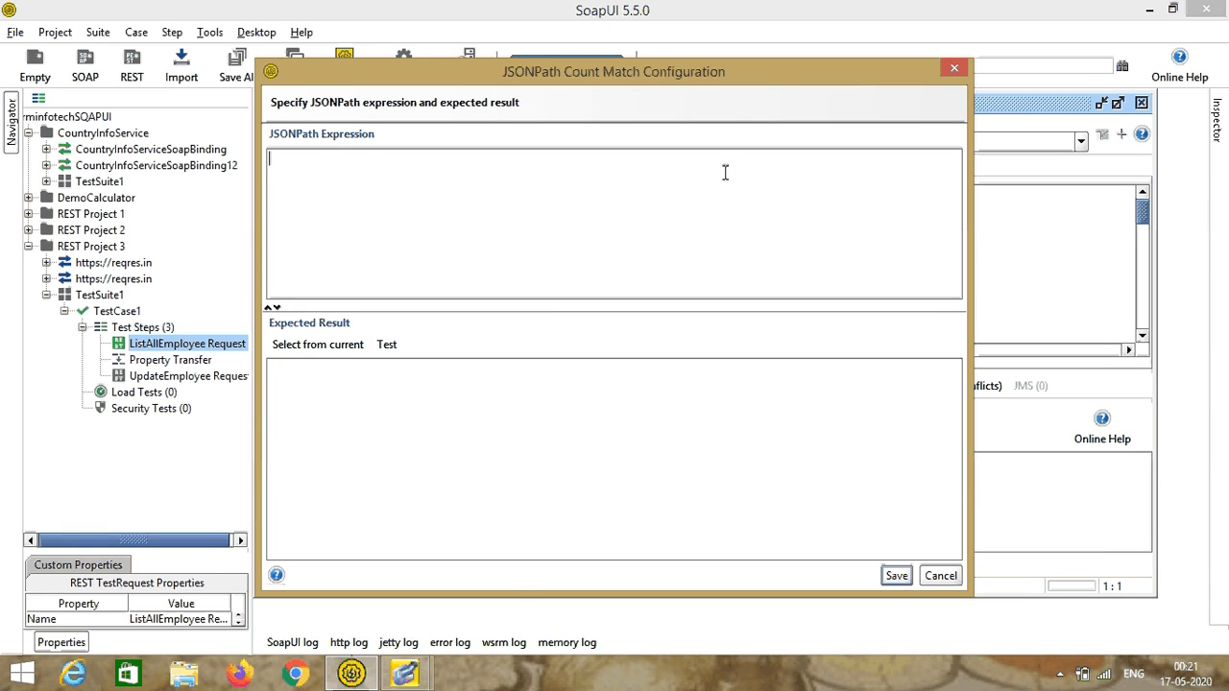
left_click_drag(780, 77, 295, 175)
left_click(1144, 208)
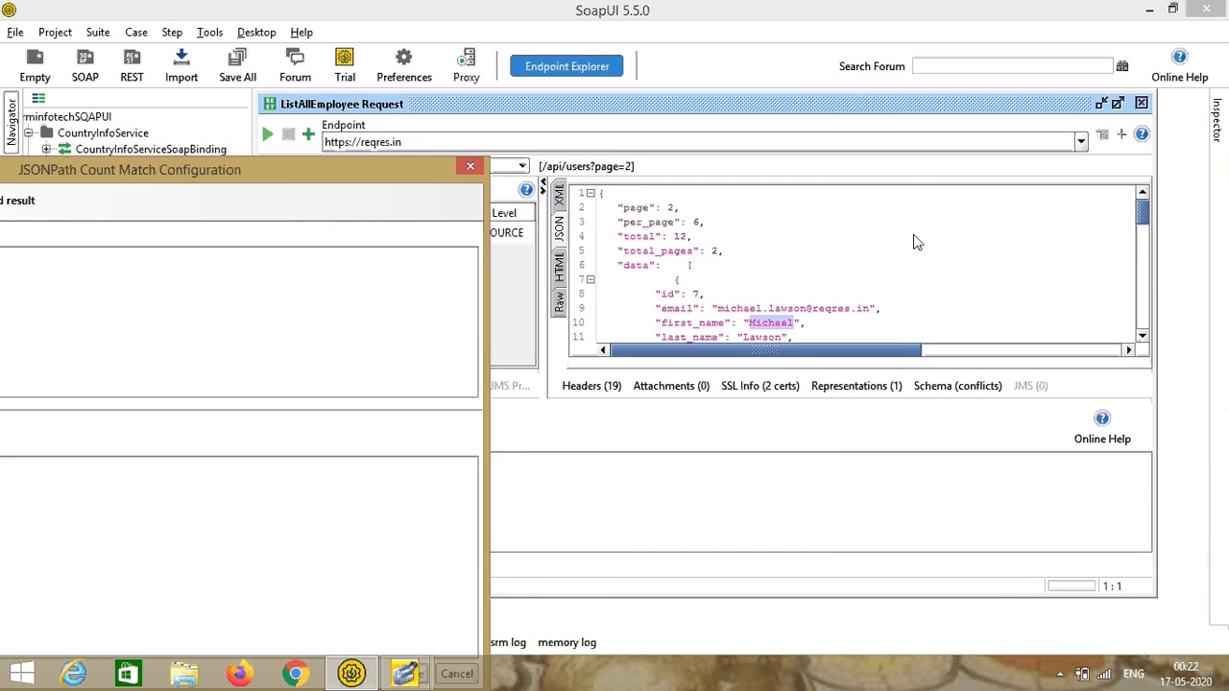
left_click(599, 191)
left_click_drag(330, 167, 1089, 127)
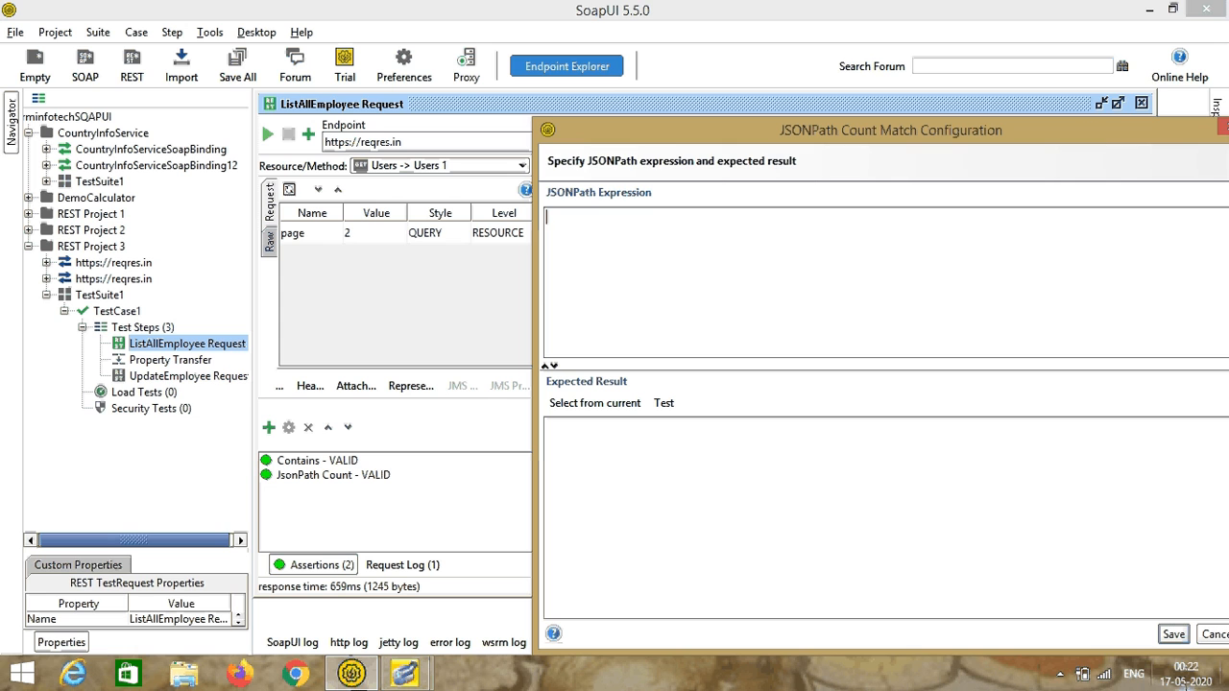
left_click(1212, 635)
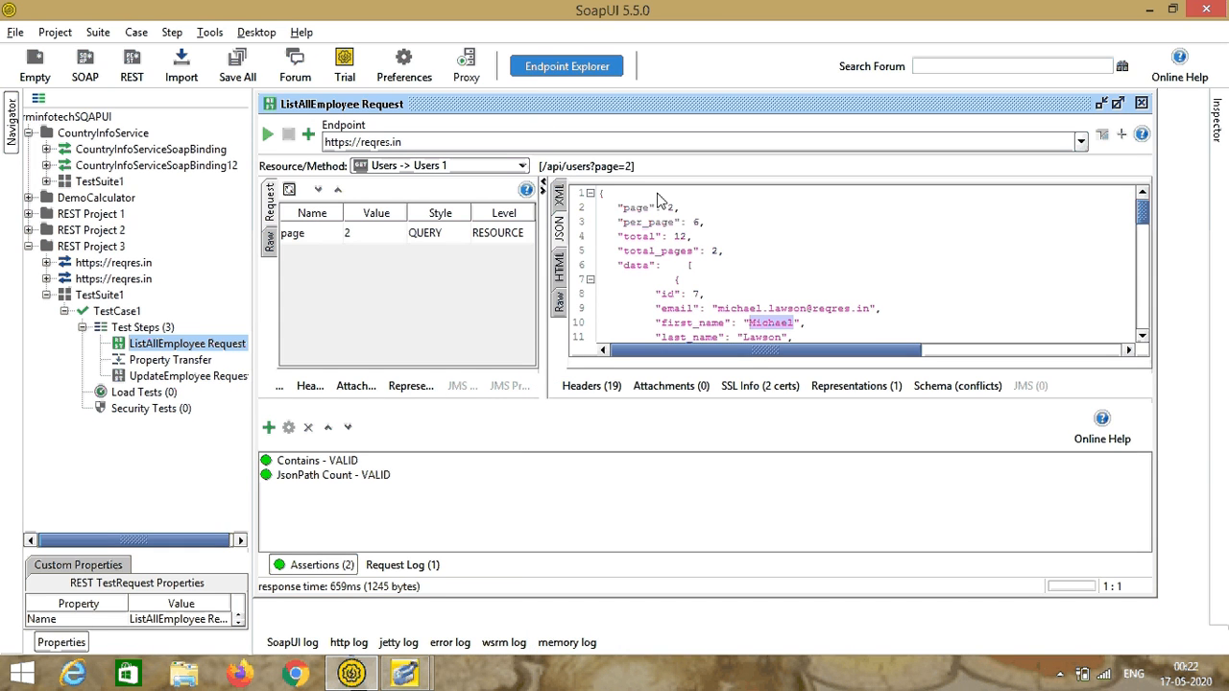
Step: Copy the entire JSON response, switch to Chrome and paste it into the JSONPath Finder extension
left_click_drag(600, 192, 698, 311)
scroll(698, 310, "down", 9)
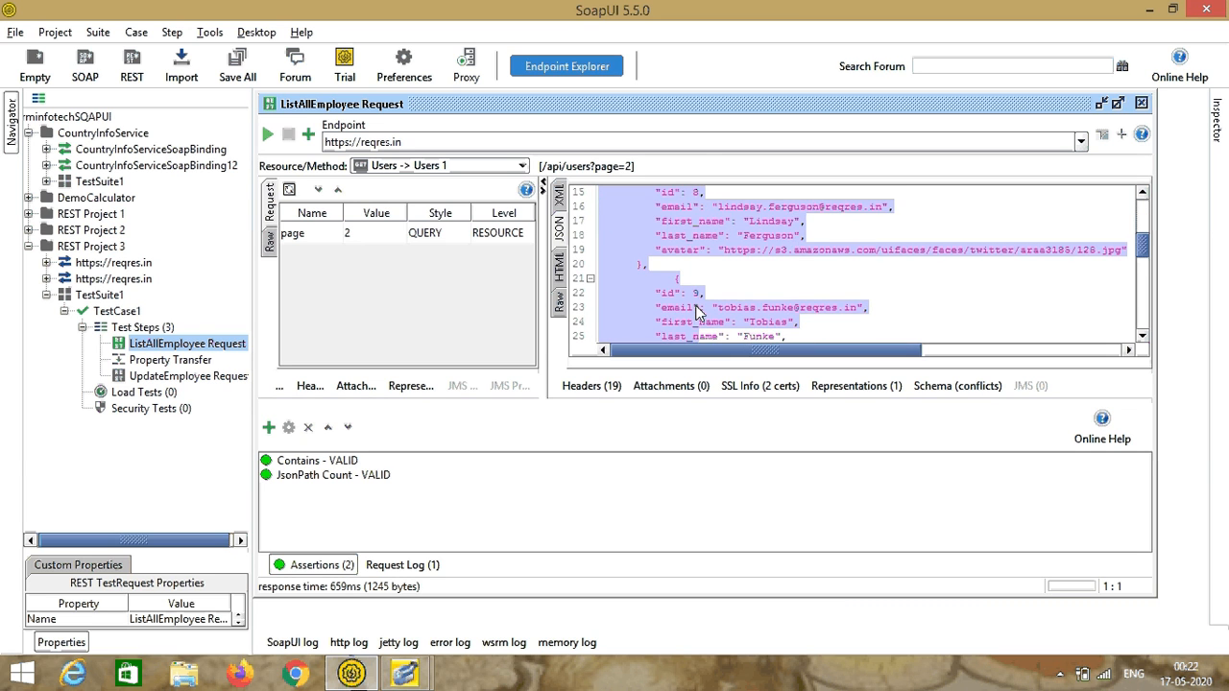
scroll(698, 310, "down", 5)
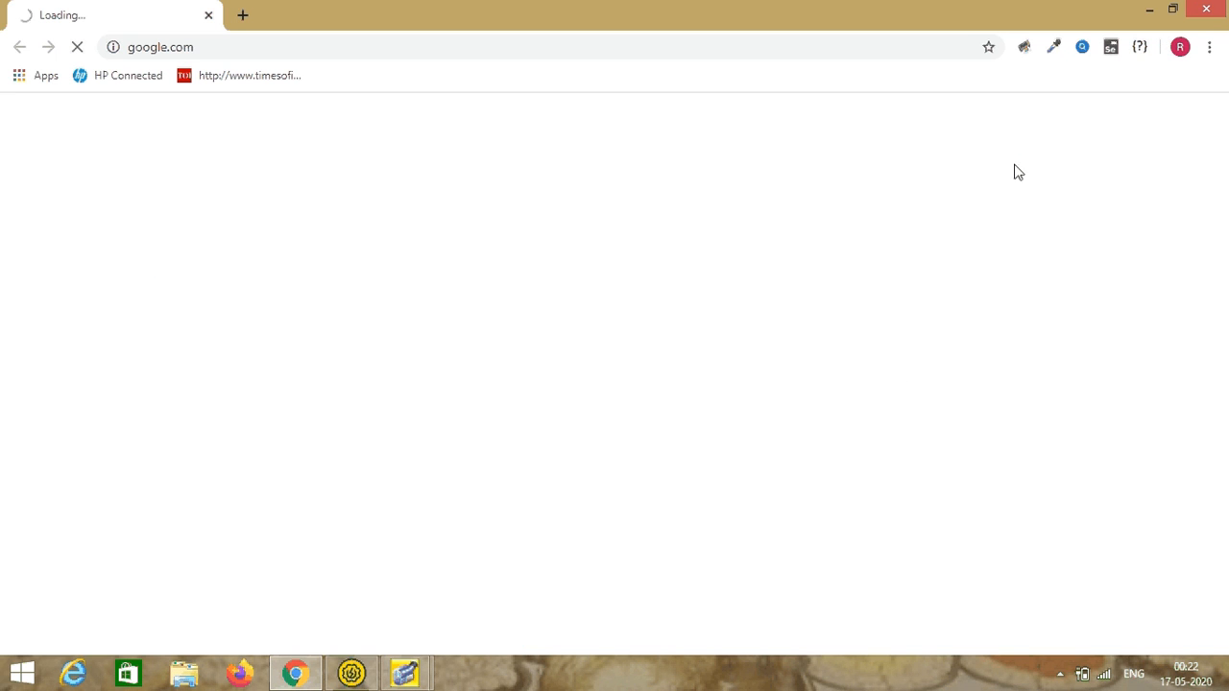
left_click(1141, 48)
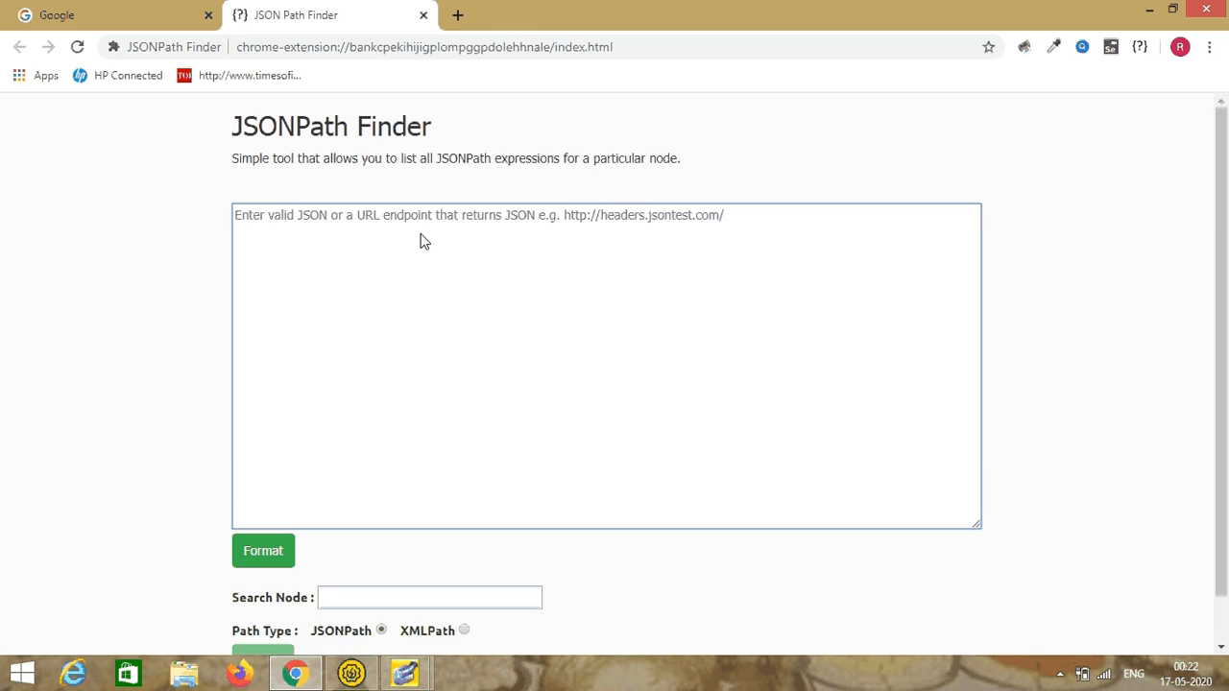
key("ctrl+v")
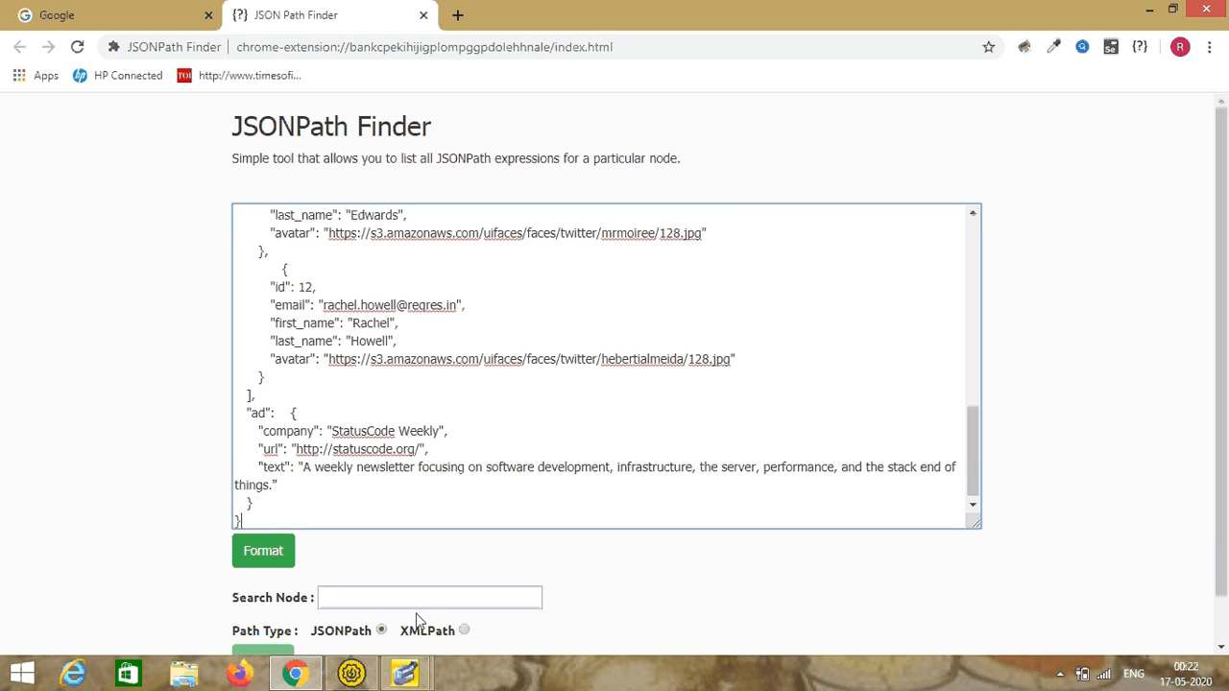
Step: Find the JSONPath expressions for the first_name node and copy the path .data[0].first_name
left_click(427, 598)
left_click(404, 634)
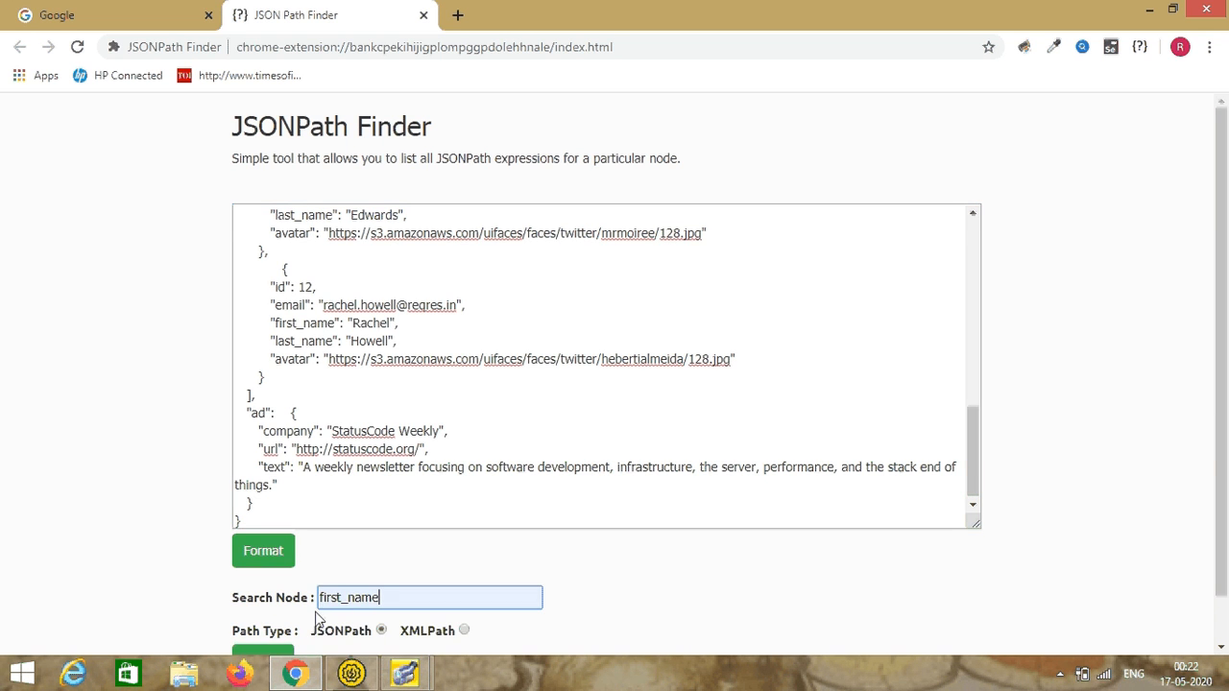
scroll(1200, 481, "down", 2)
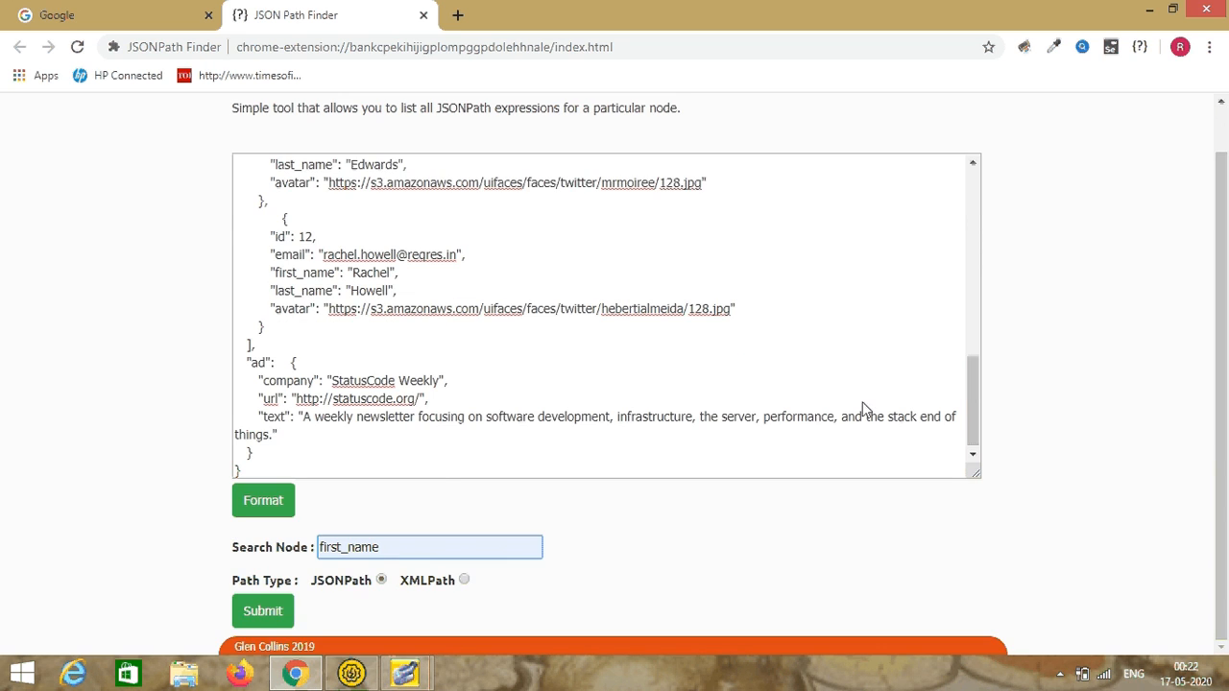
left_click(248, 610)
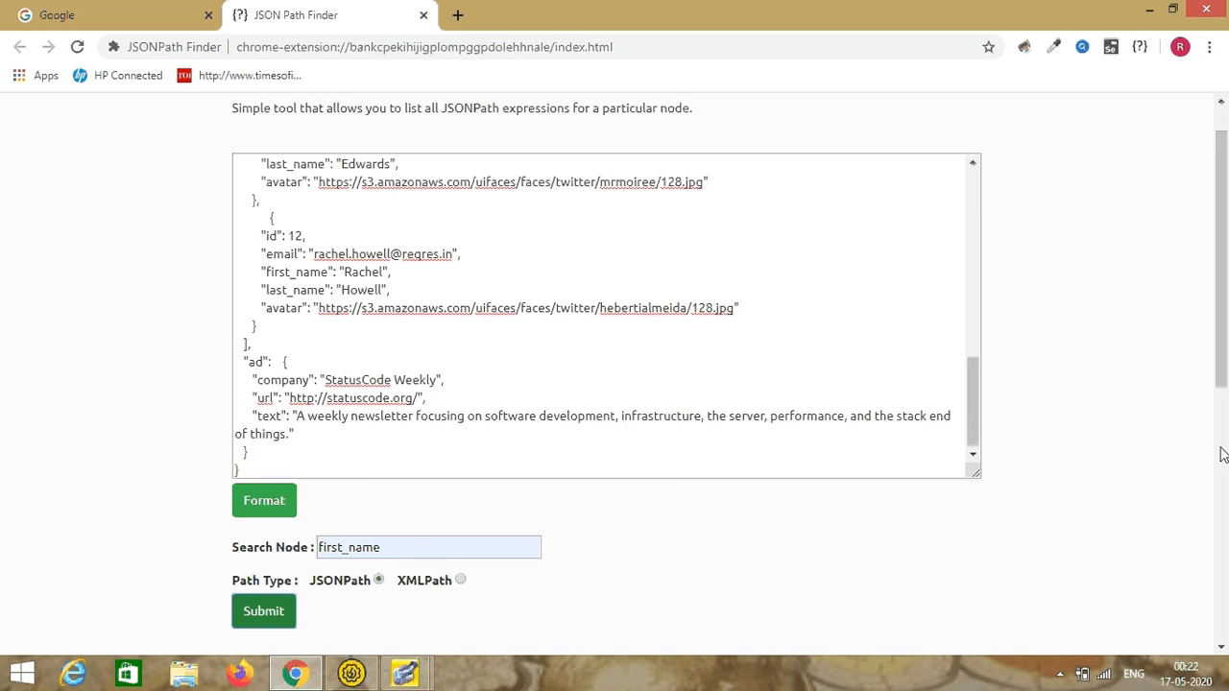
left_click_drag(1225, 348, 1220, 527)
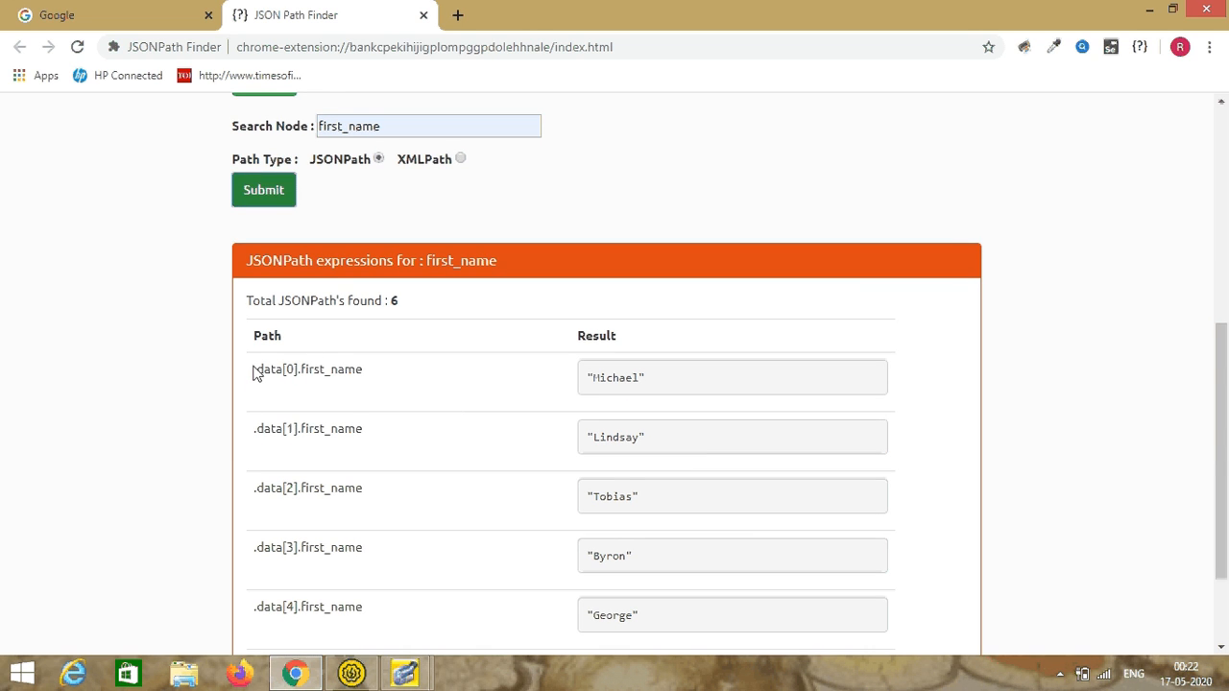
left_click_drag(254, 374, 349, 381)
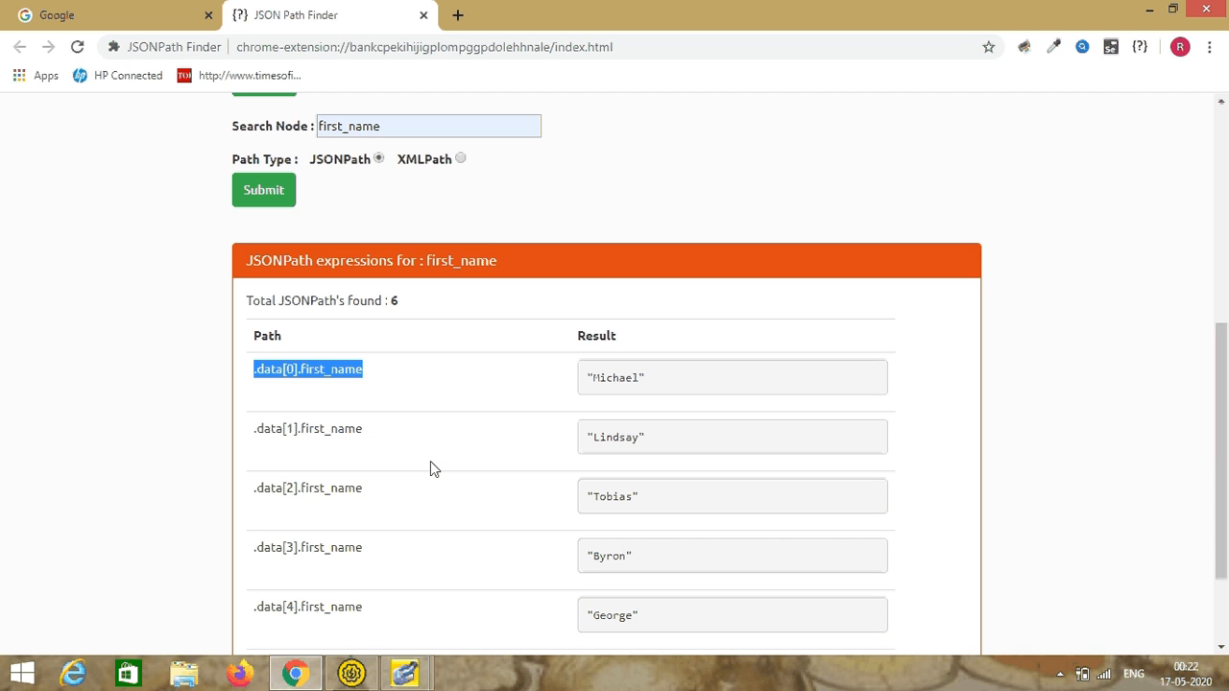
Step: Switch back to SoapUI and configure the JsonPath Count assertion with .data[0].first_name, taking the expected result 1 from the current response
left_click(351, 672)
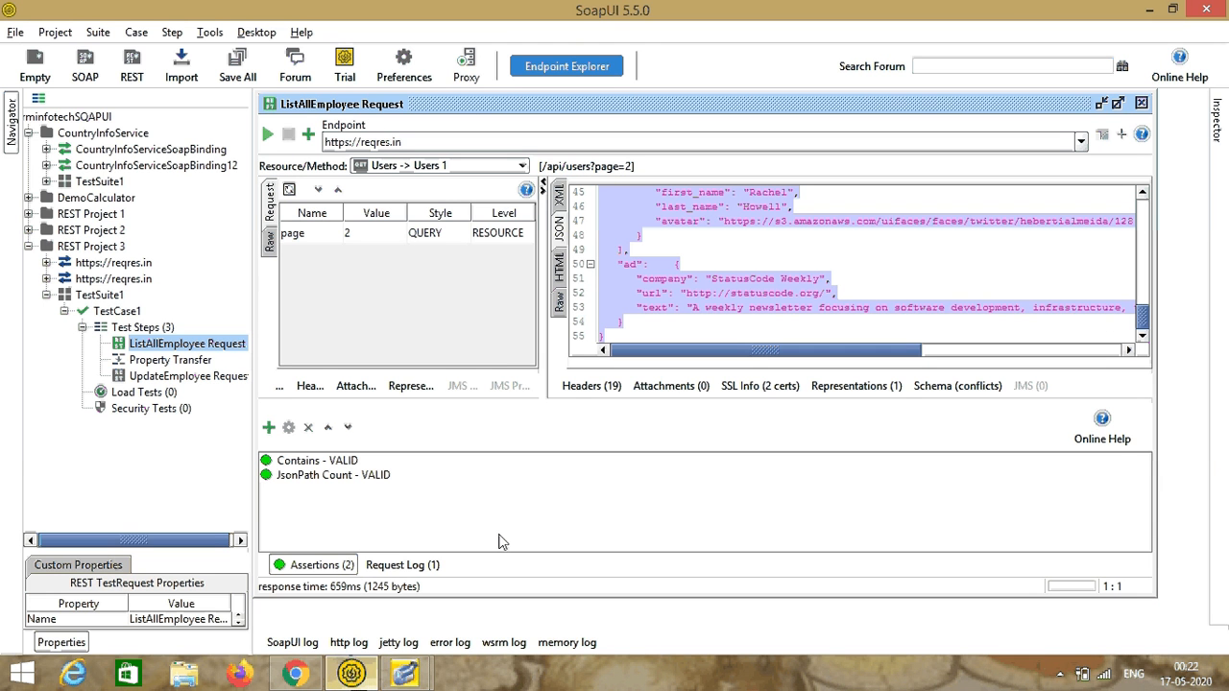
double_click(345, 475)
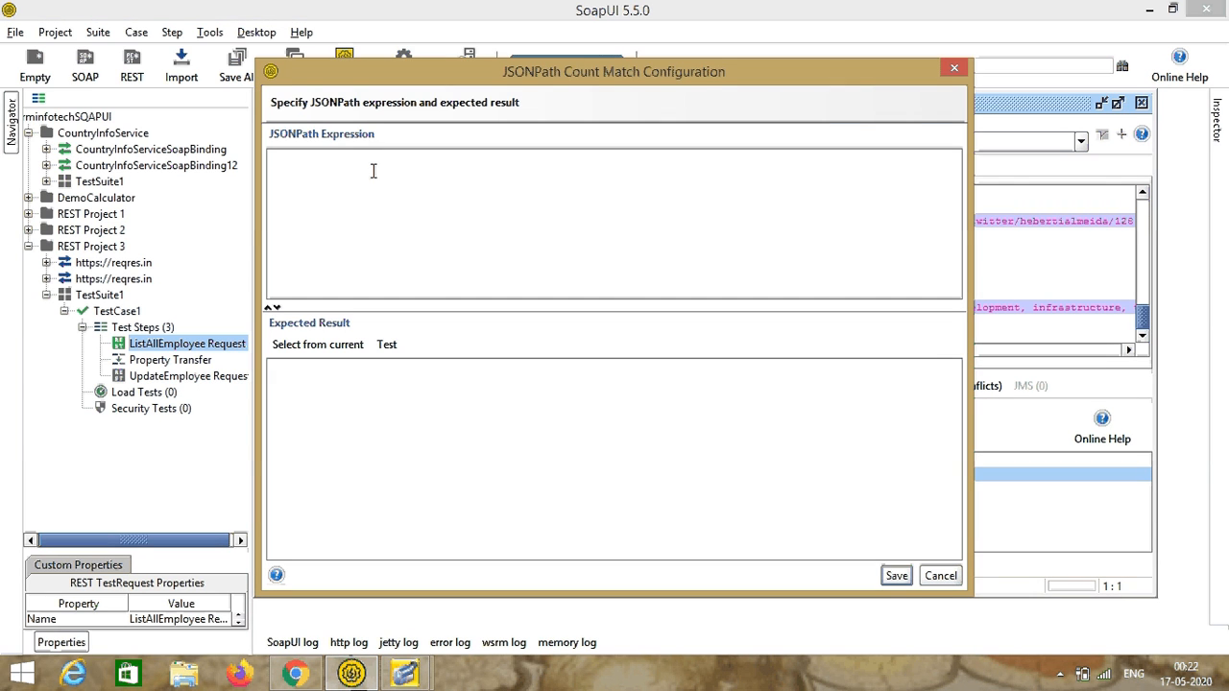
type(".data[0].first_name")
left_click(325, 348)
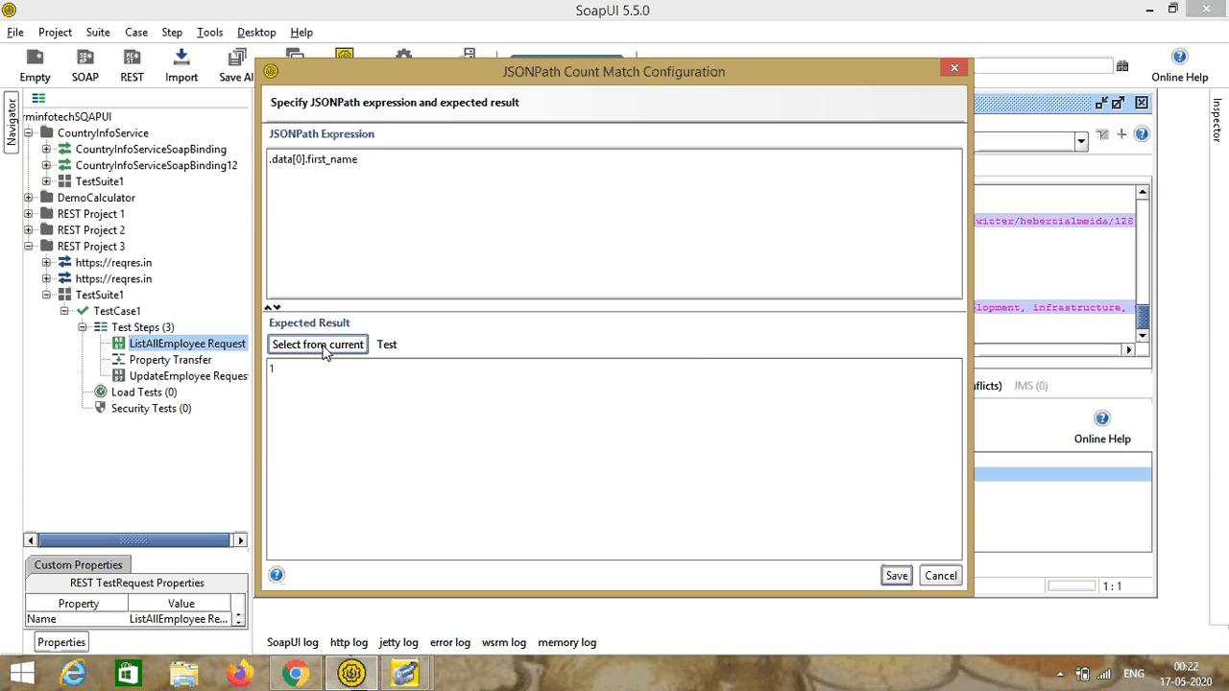
left_click(276, 379)
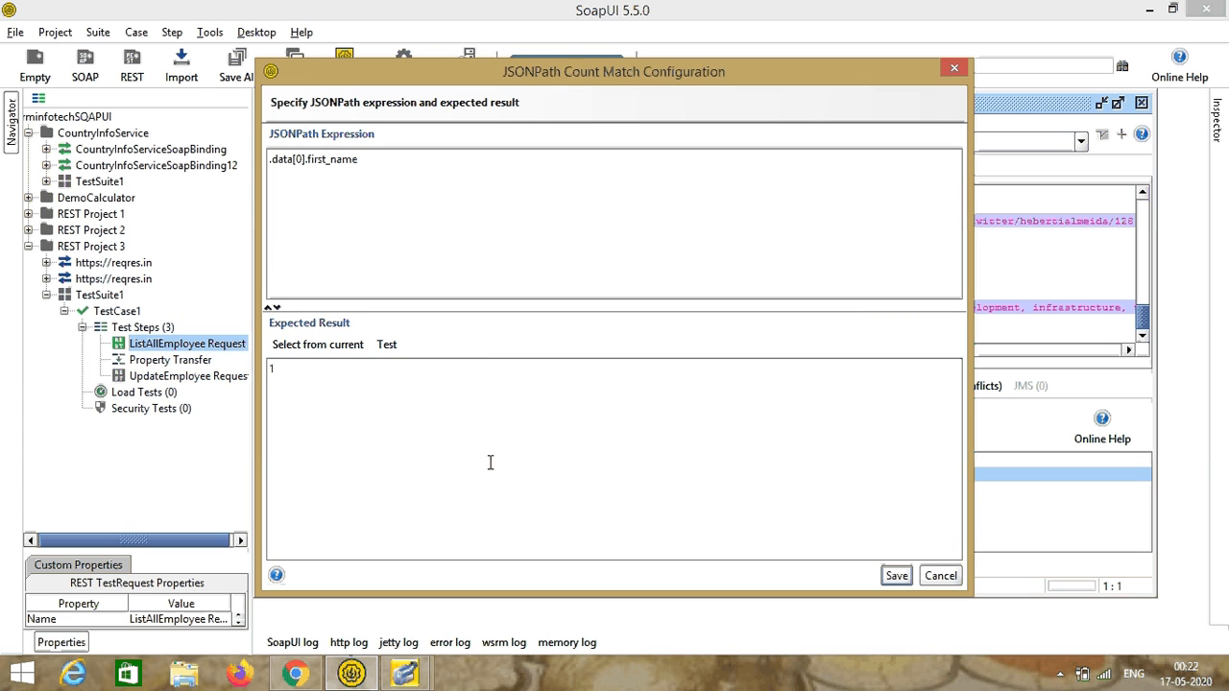
left_click(895, 575)
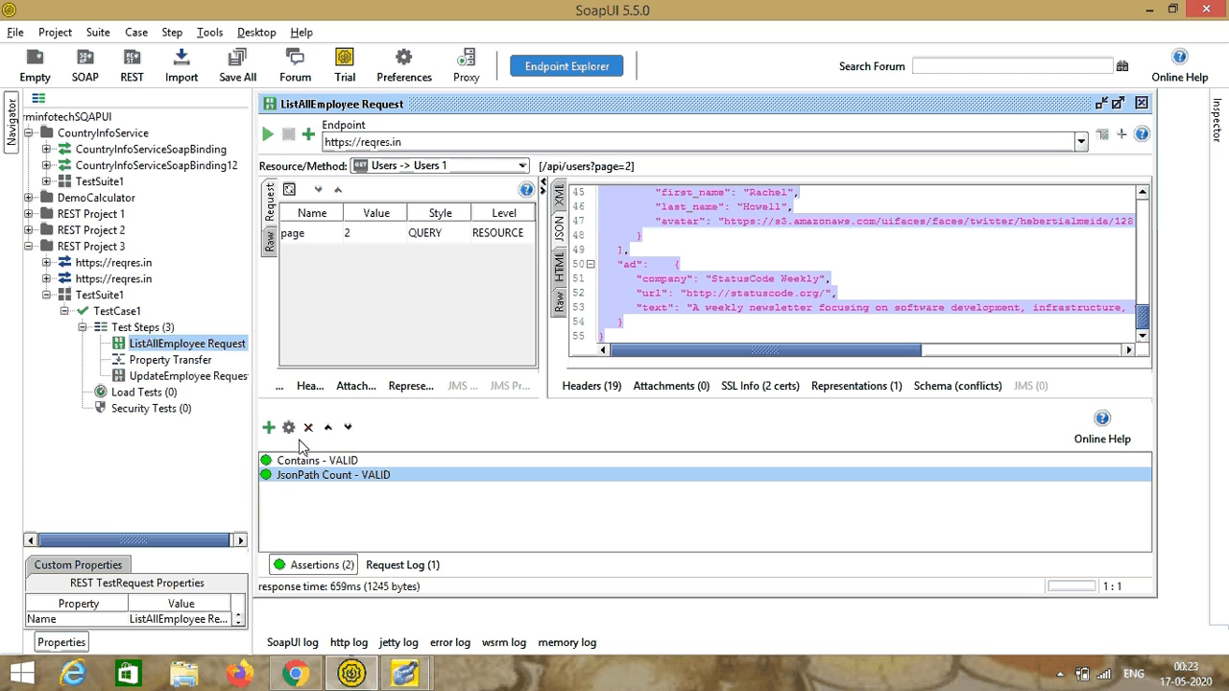
Step: Add a JsonPath Existence Match assertion for .data[0].first_name and save it with the expected result true taken from the current response
left_click(269, 429)
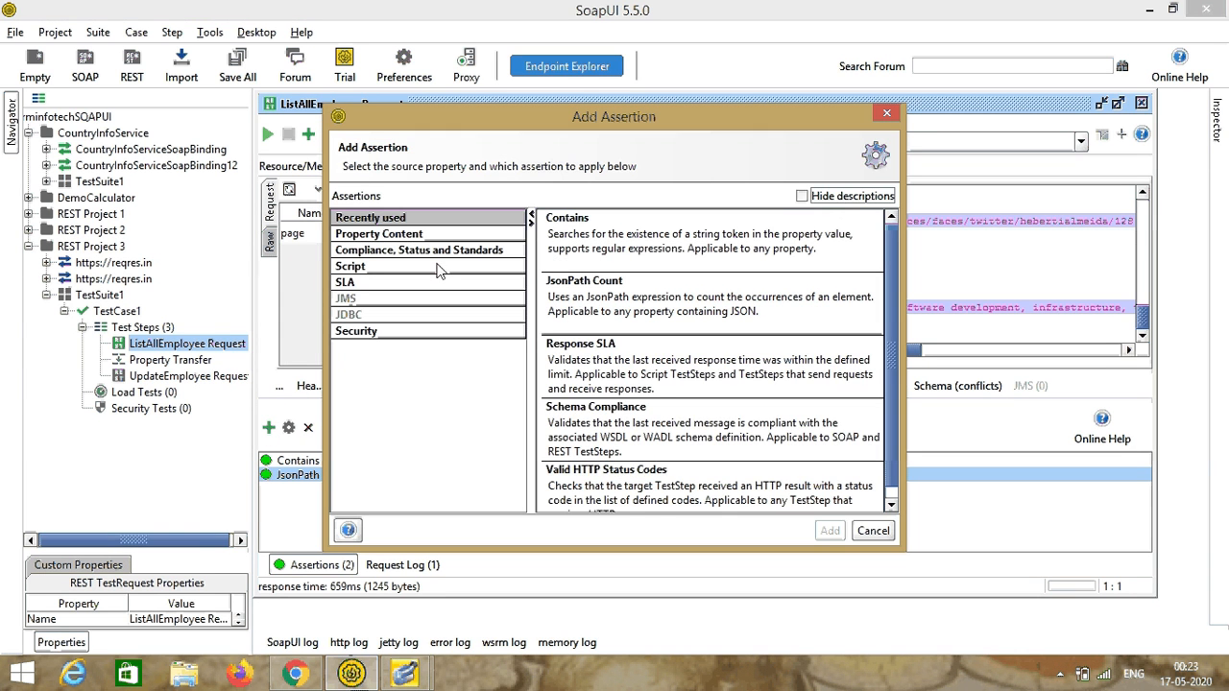
left_click(457, 238)
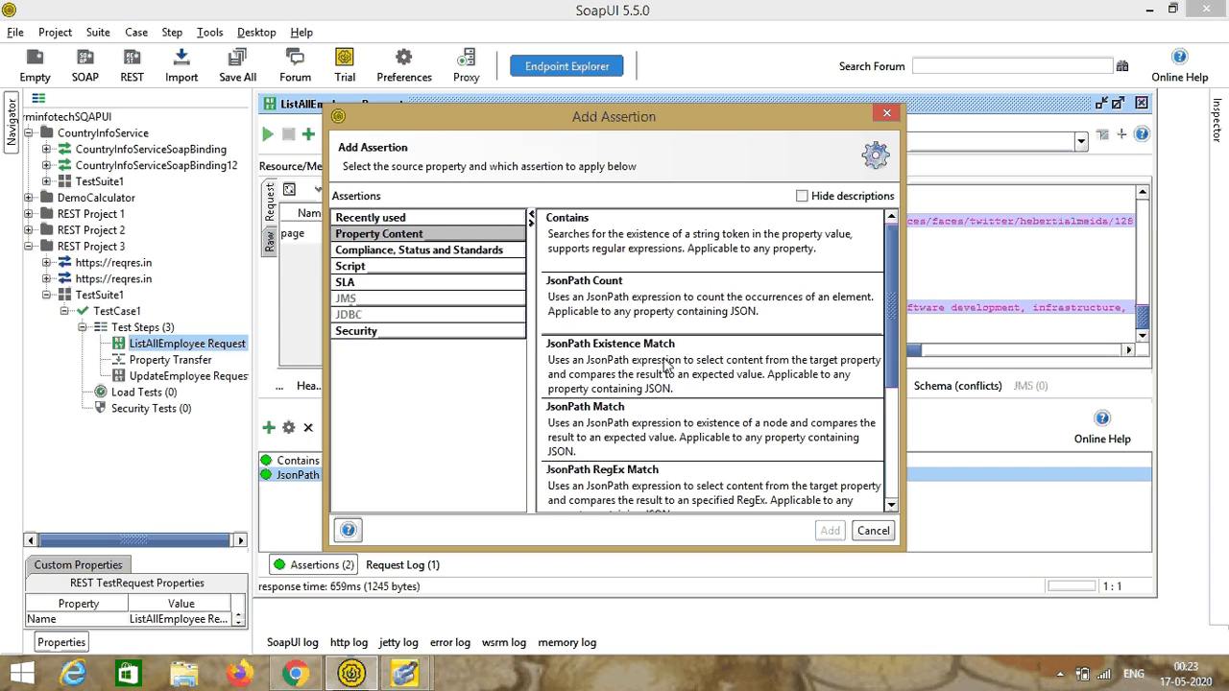
left_click(629, 368)
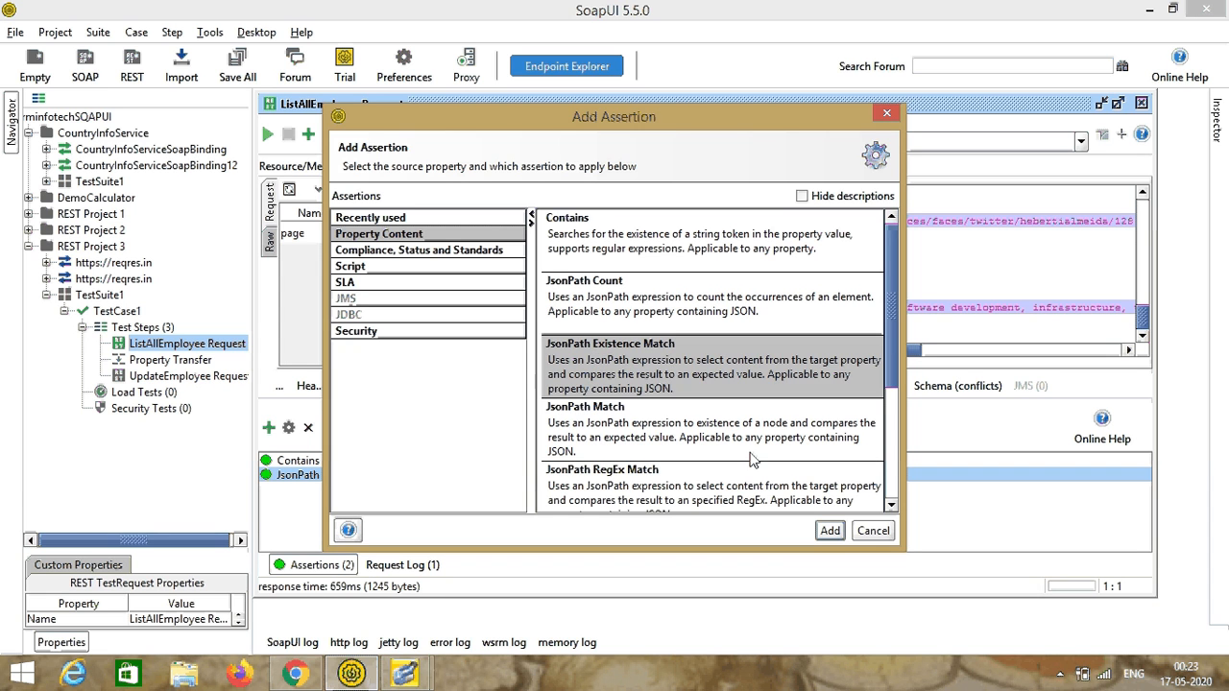
left_click(830, 531)
type(".data[0].first_name")
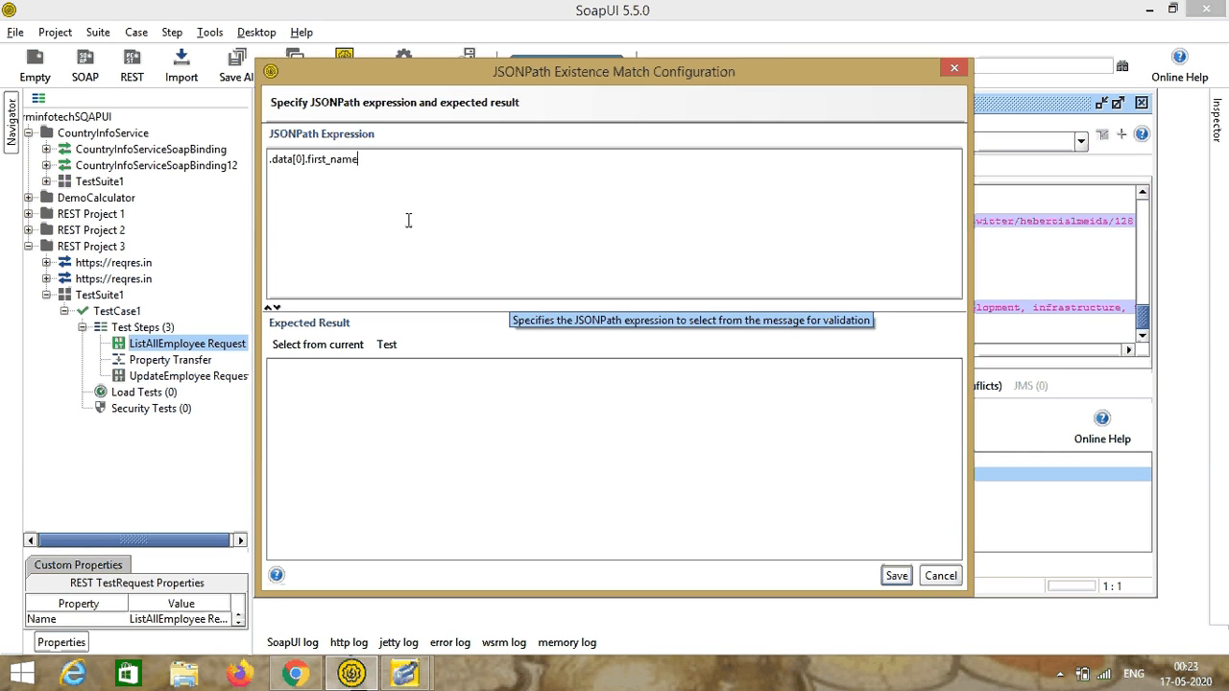
left_click(346, 347)
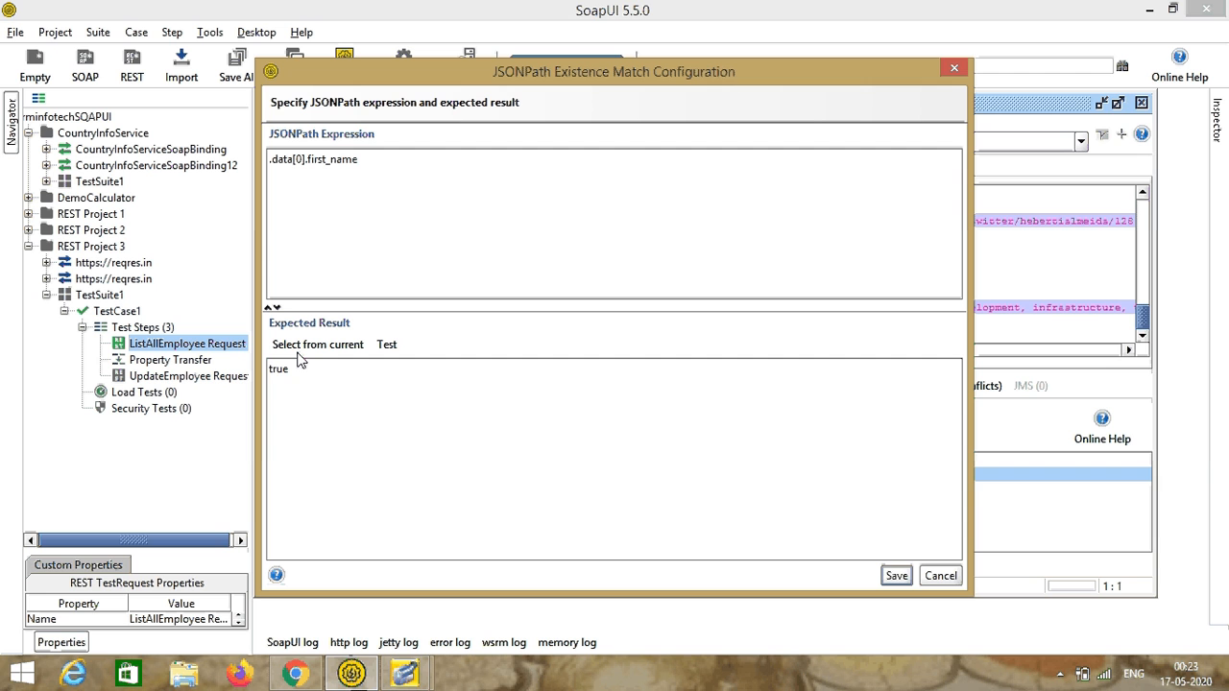
left_click(904, 575)
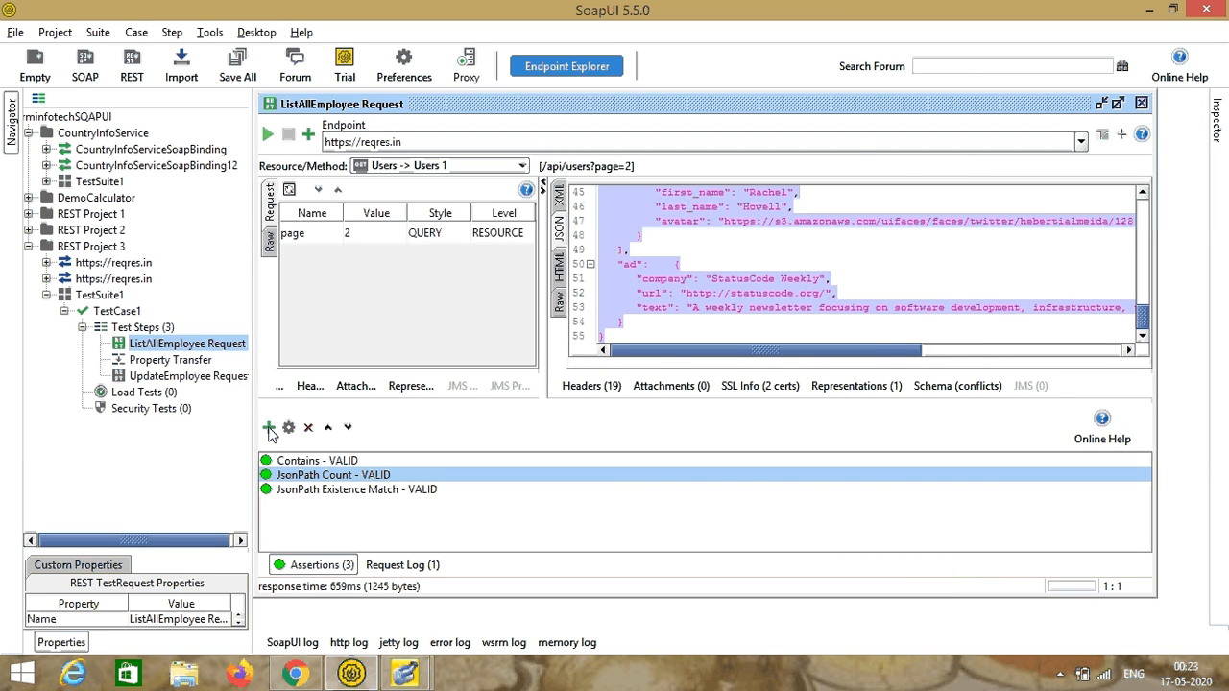
Step: Add a JsonPath Match assertion for .data[0].first_name and save it with the expected result taken from the current response
left_click(269, 428)
left_click(393, 234)
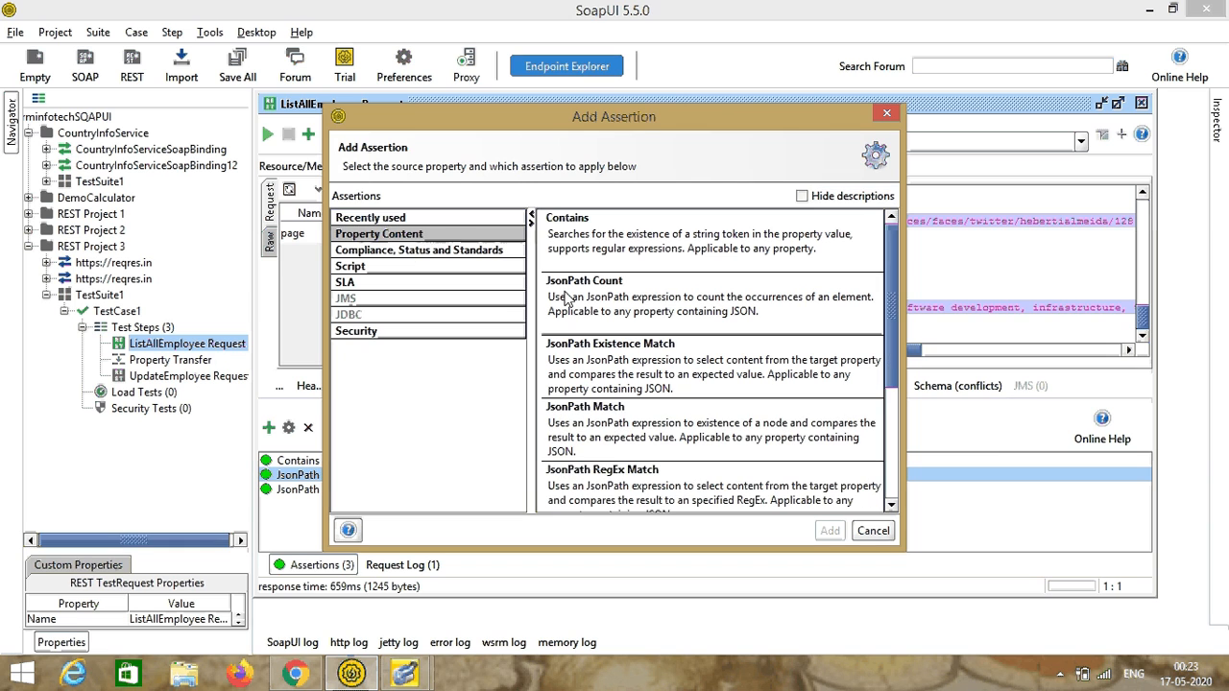
scroll(893, 348, "down", 2)
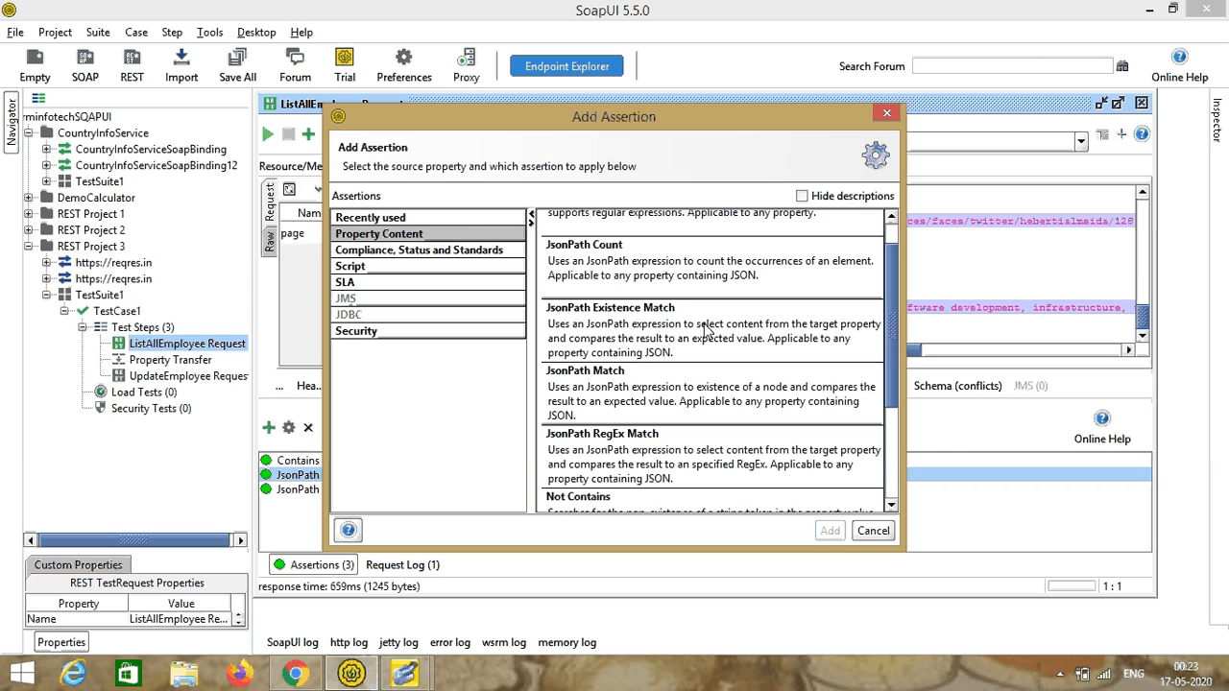
left_click(604, 388)
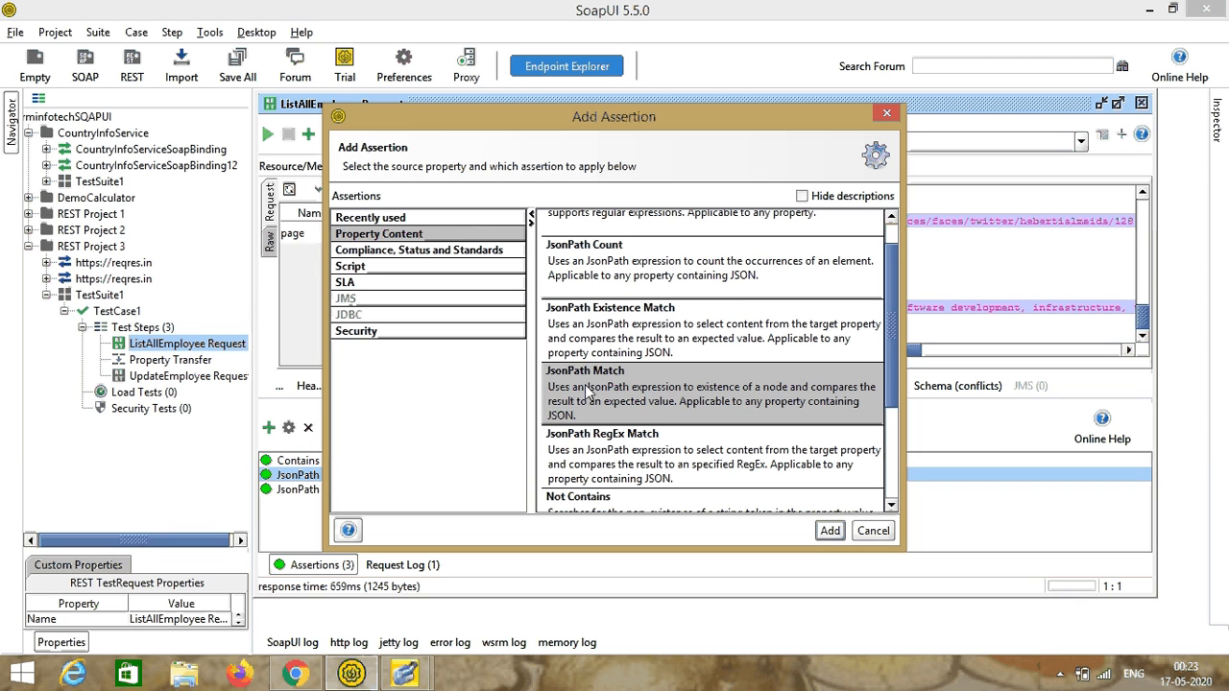
left_click(829, 531)
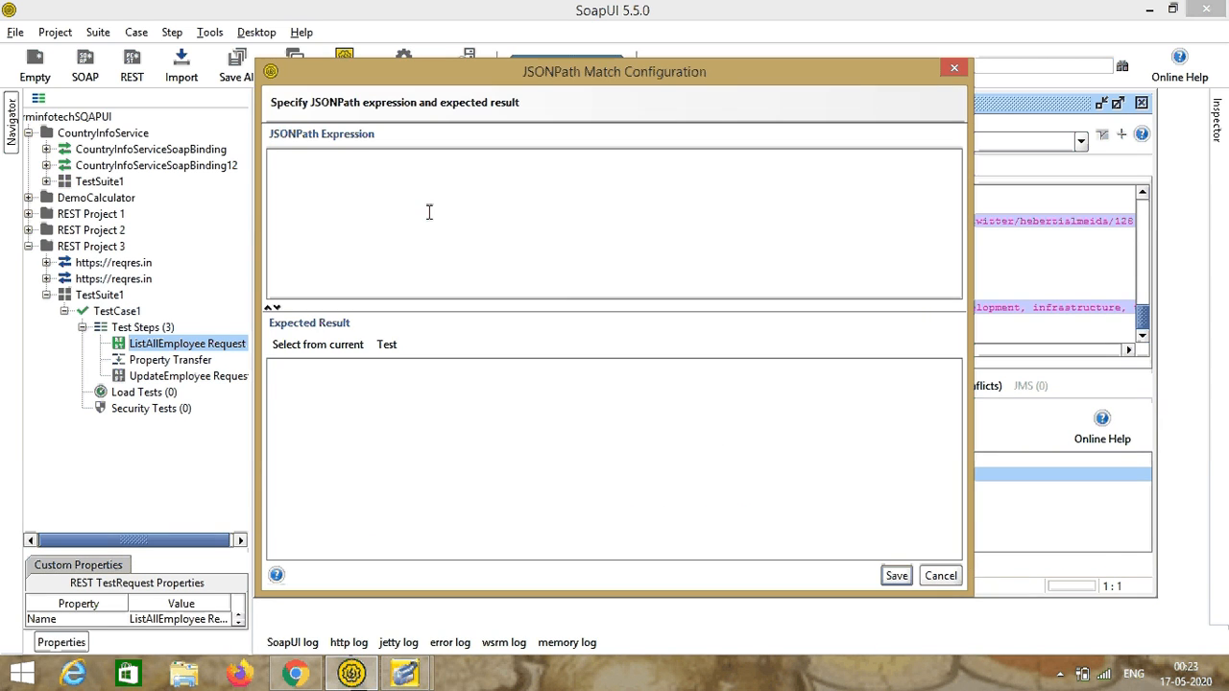
type(".data[0].first_name")
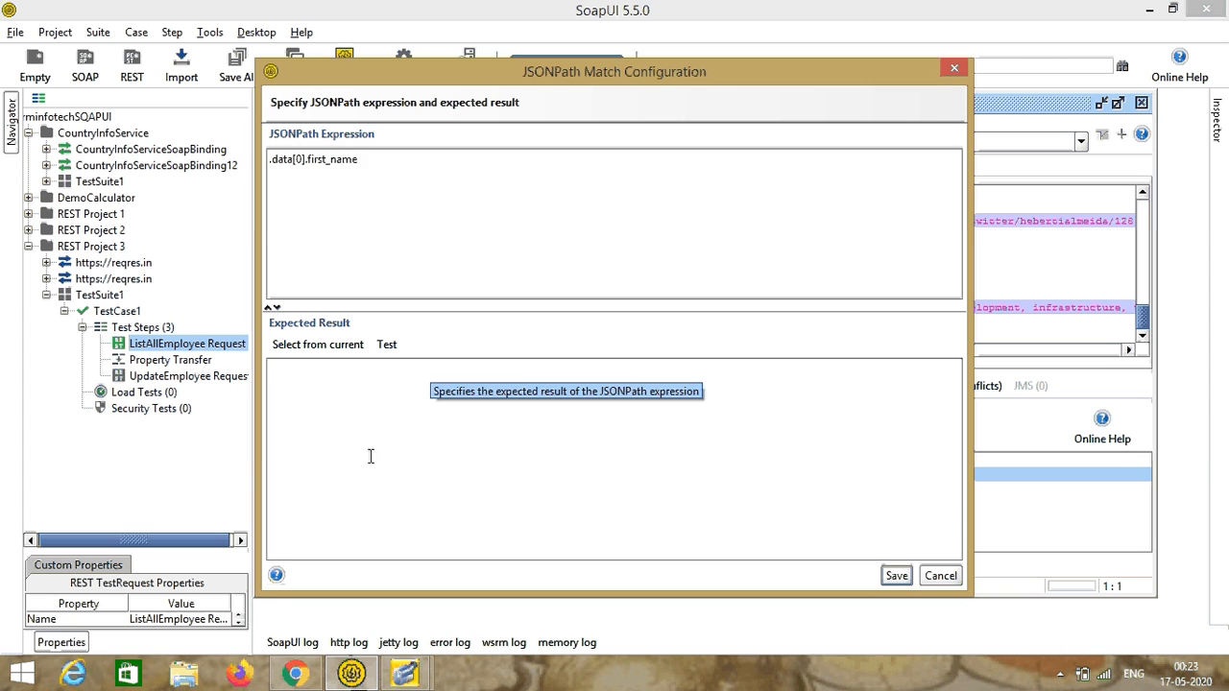
left_click(337, 348)
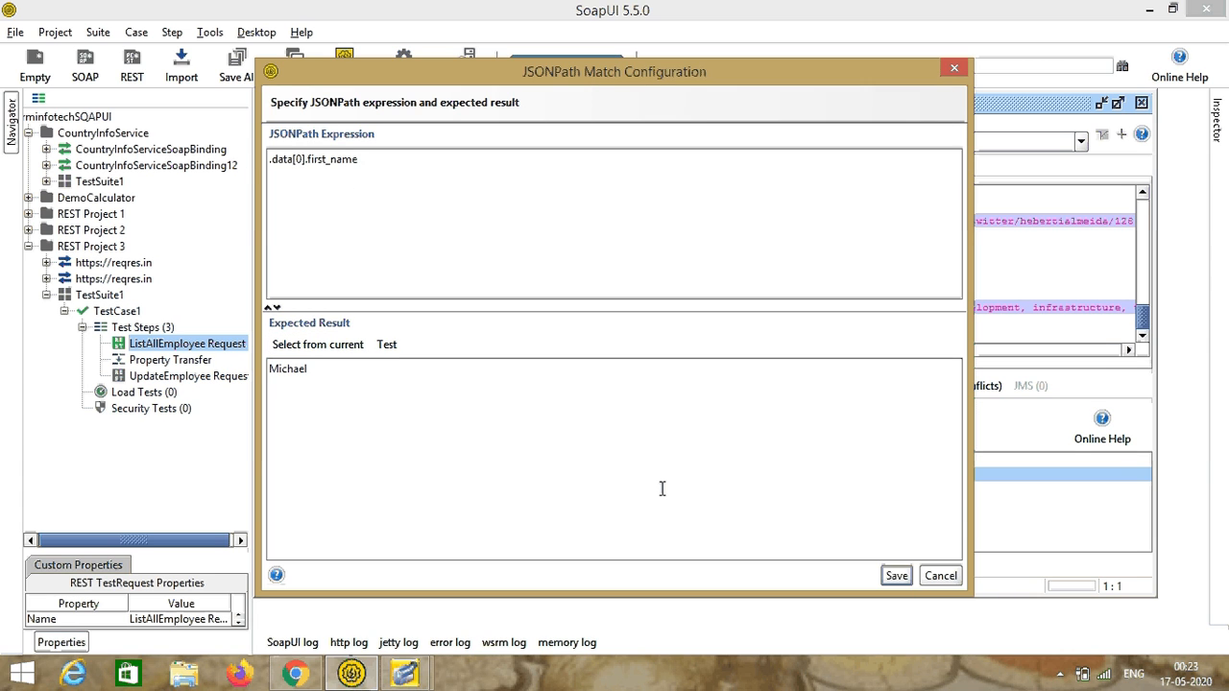
left_click(897, 575)
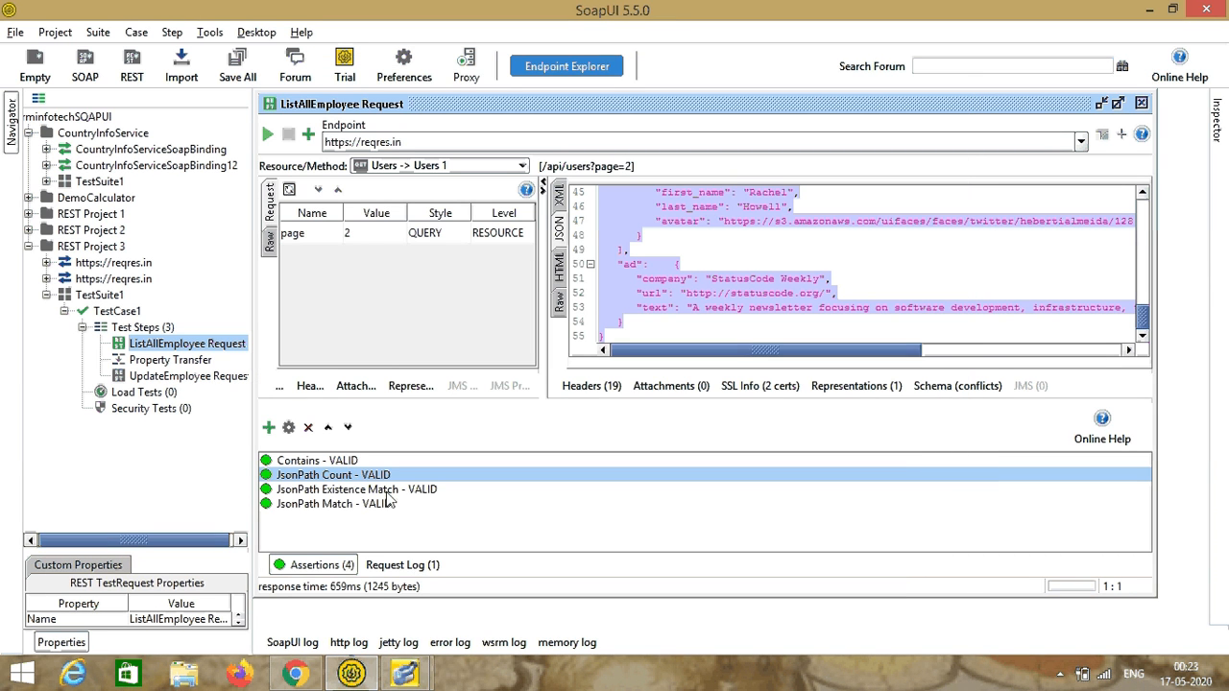
Step: Add a JsonPath RegEx Match assertion with the expression .data[0].first_name and move its configuration window out of the way
left_click(270, 428)
left_click(403, 236)
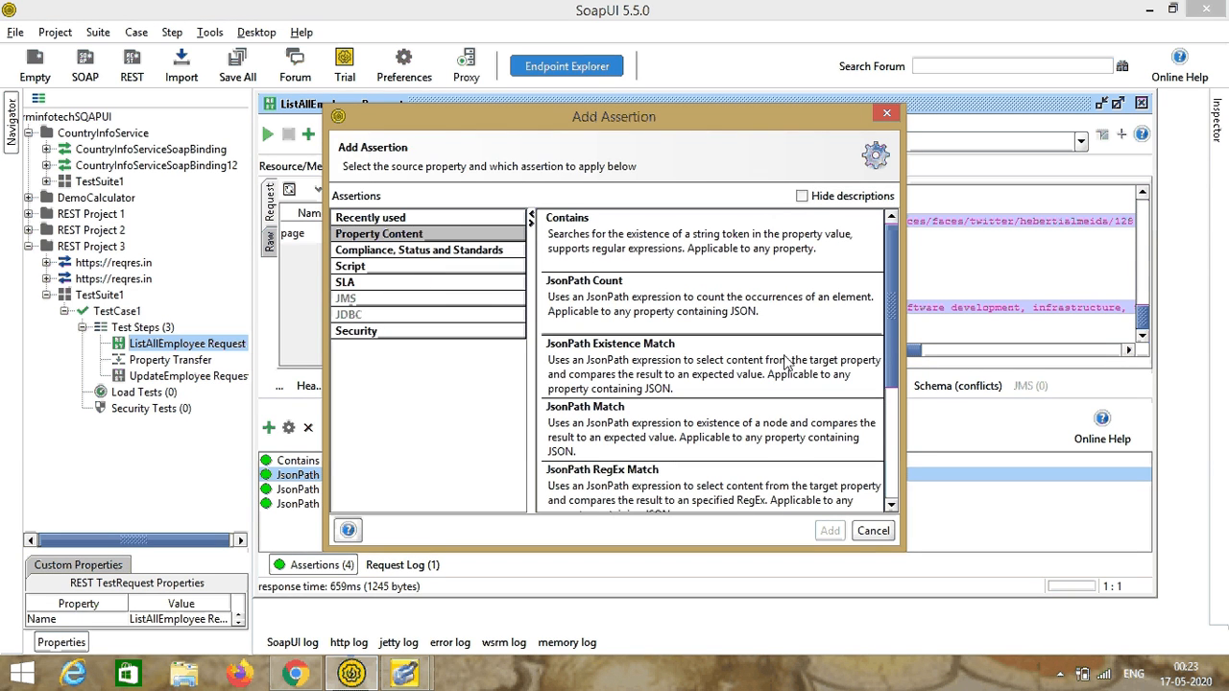
left_click(695, 489)
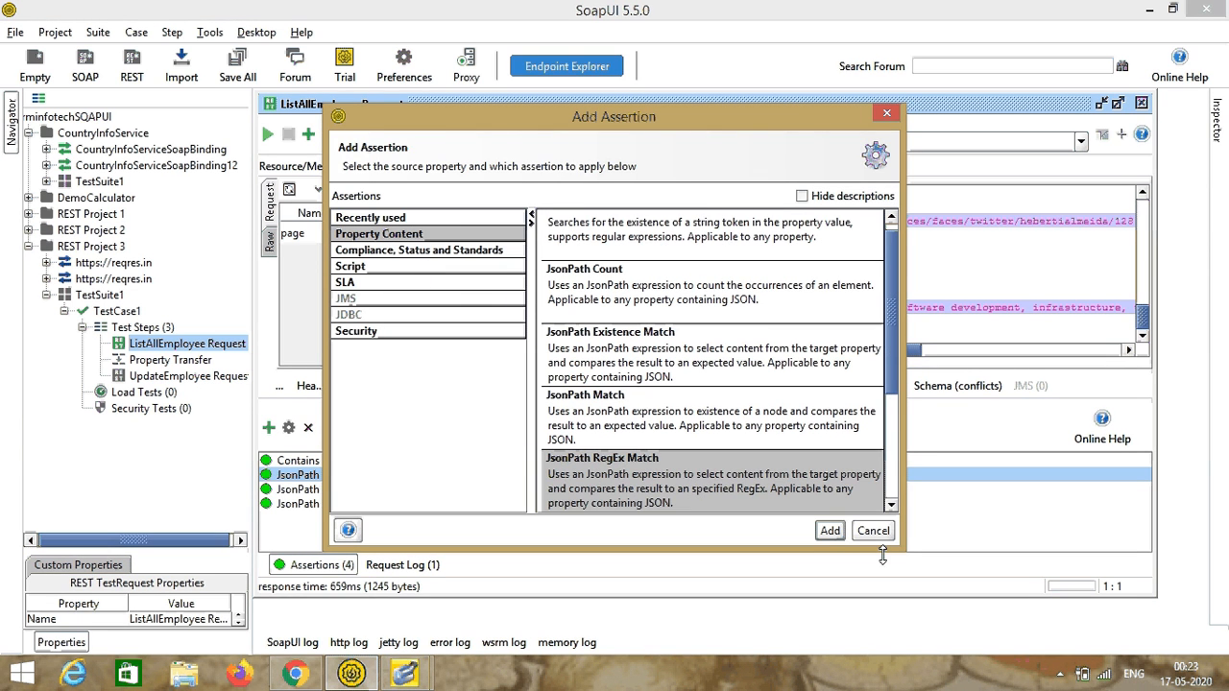
left_click(829, 531)
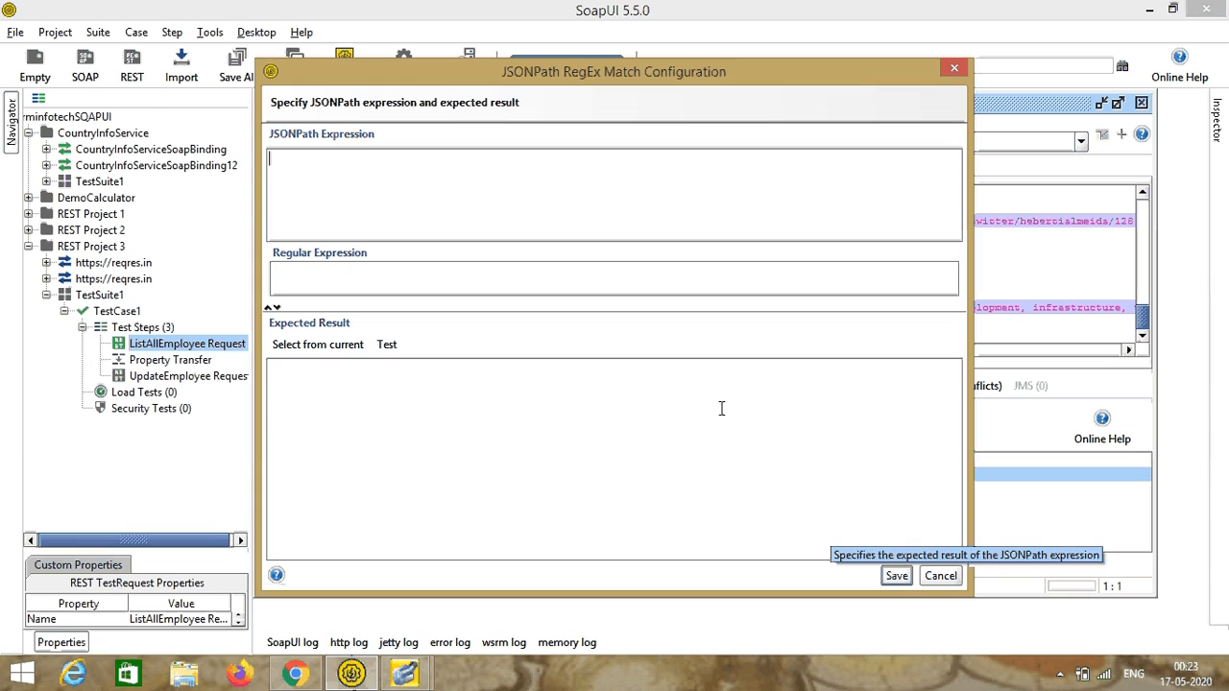
type(".data[0].first_name")
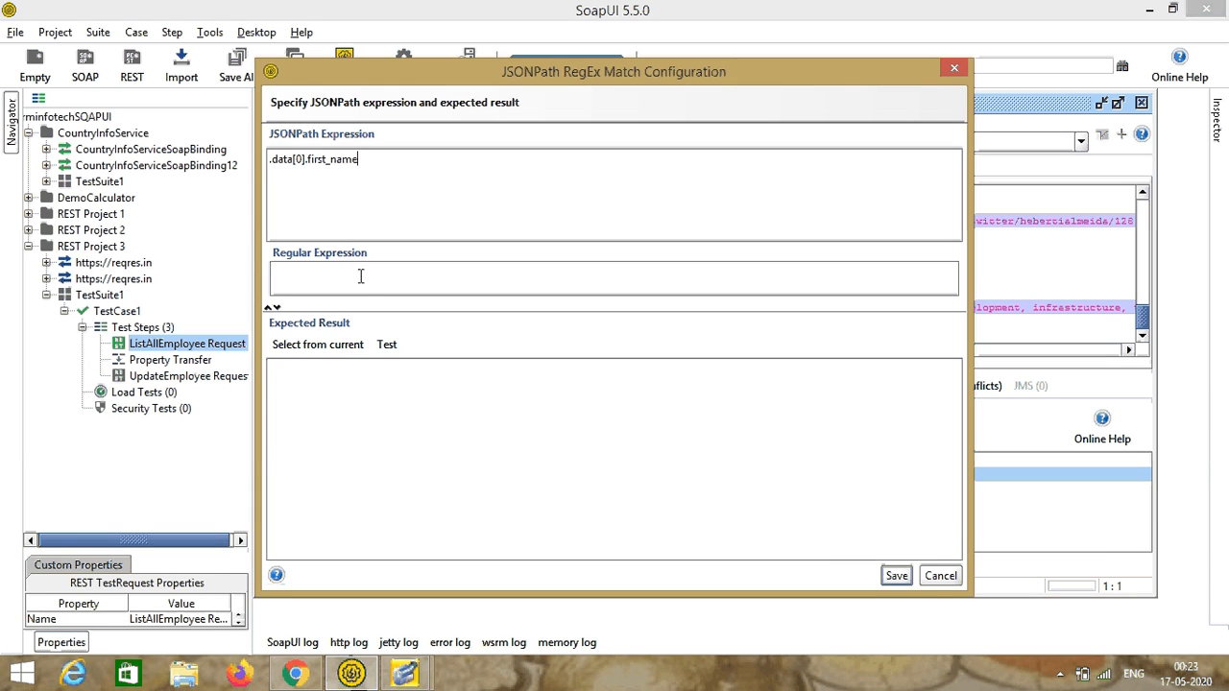
left_click_drag(808, 85, 820, 48)
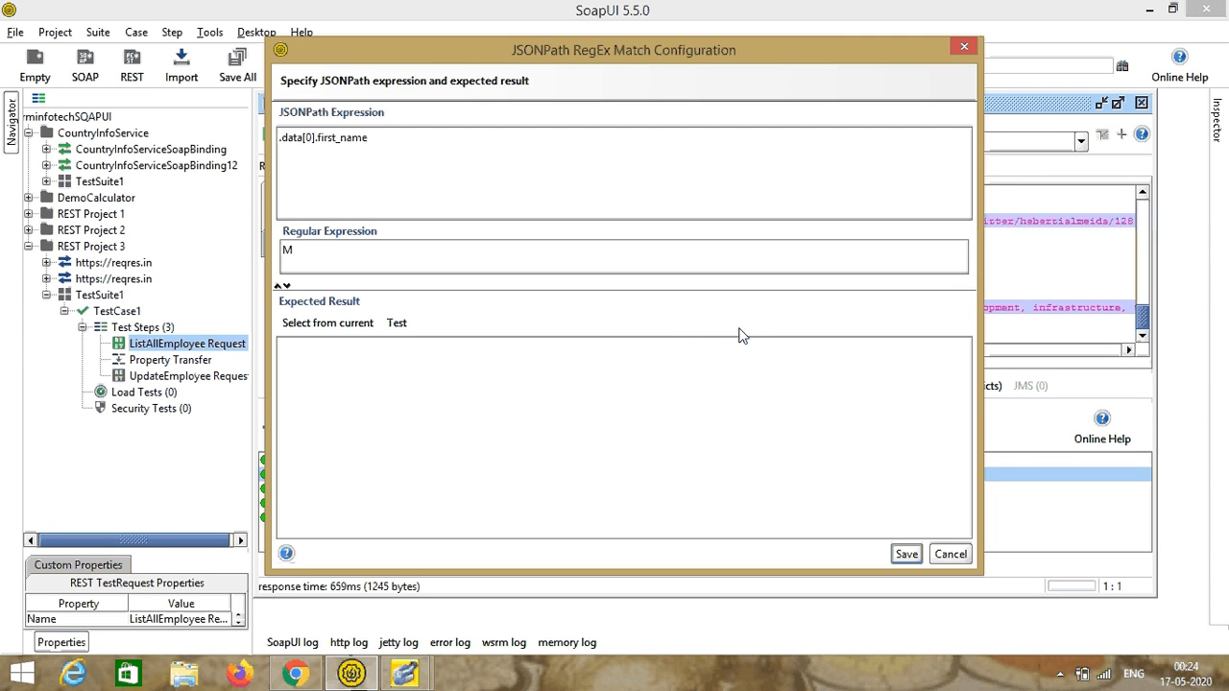
left_click_drag(835, 43, 956, 7)
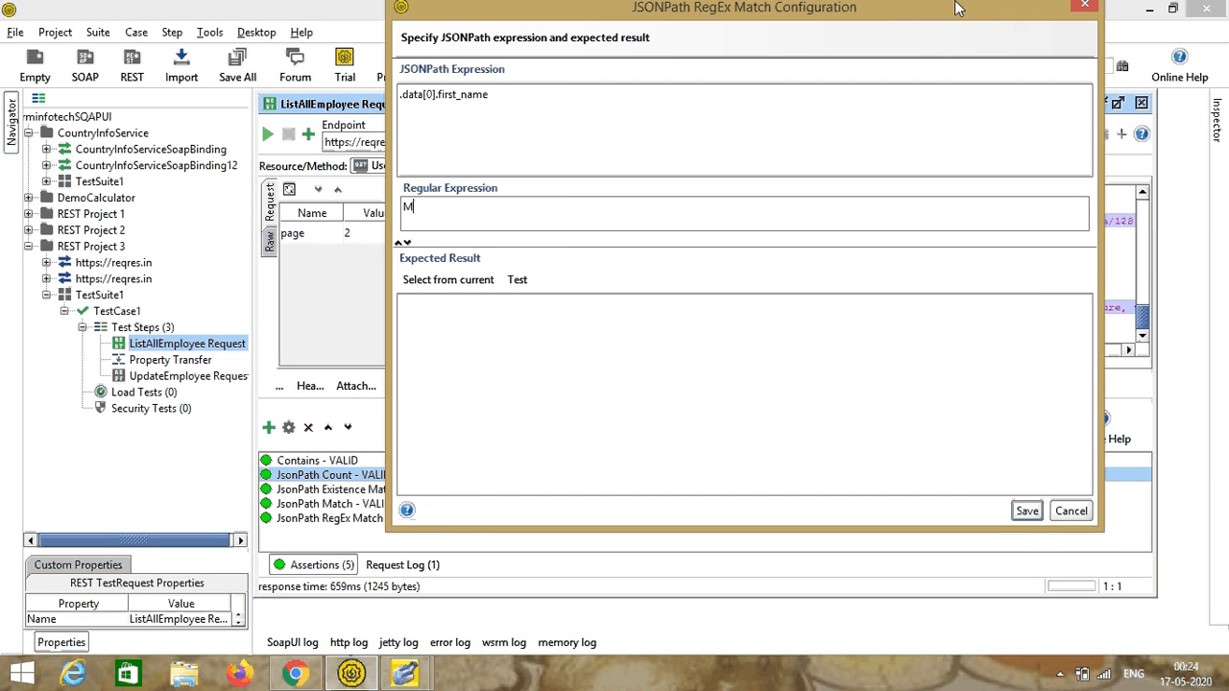
Step: Copy the .data[0].first_name result from Chrome's JSONPath Finder into SoapUI as the regular expression, taking the expected result true from the current response
left_click(295, 673)
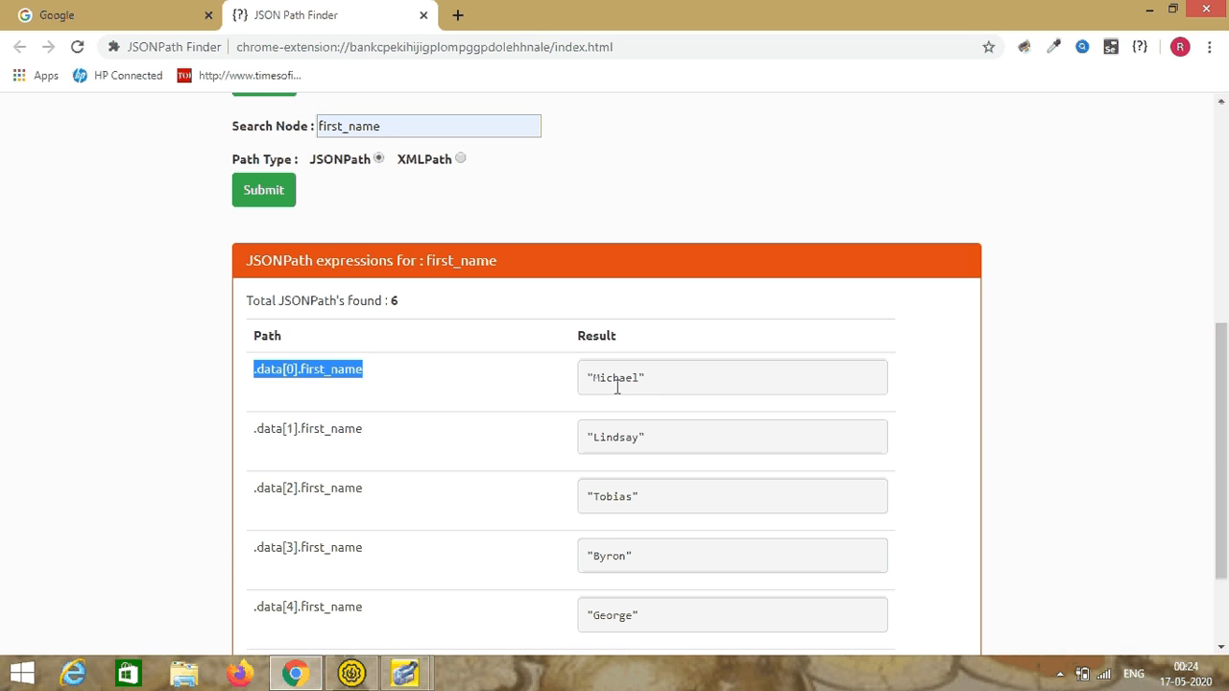
left_click_drag(592, 377, 640, 379)
key("ctrl+c")
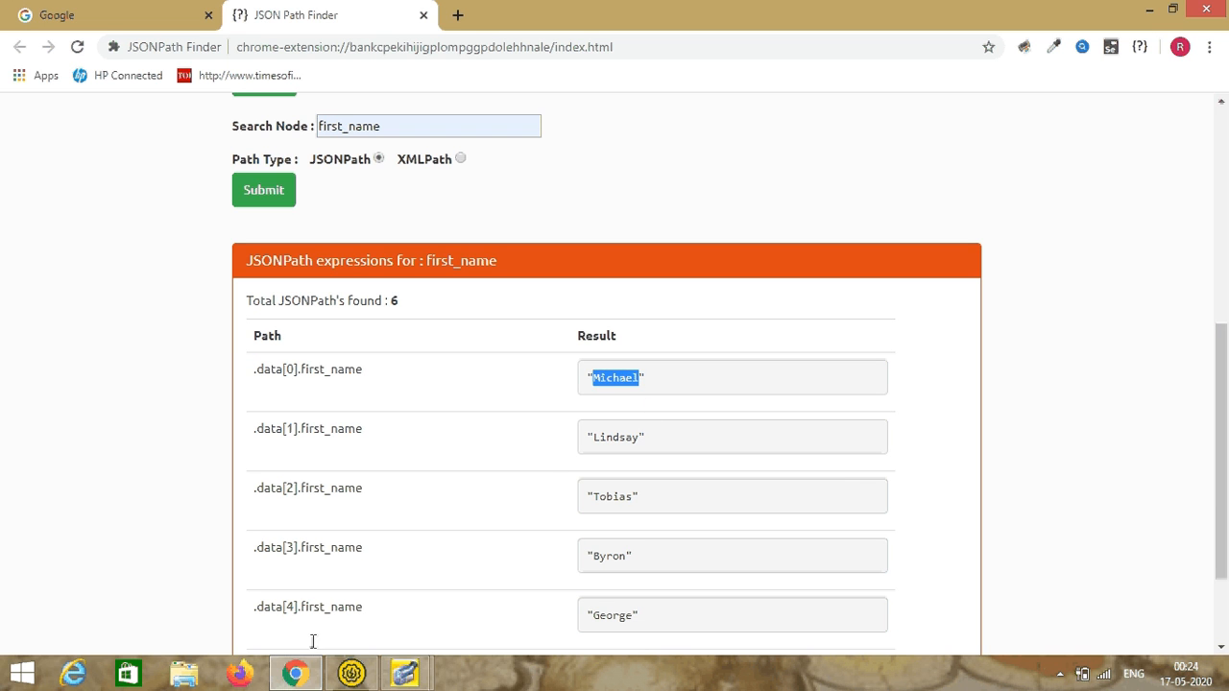
left_click(351, 674)
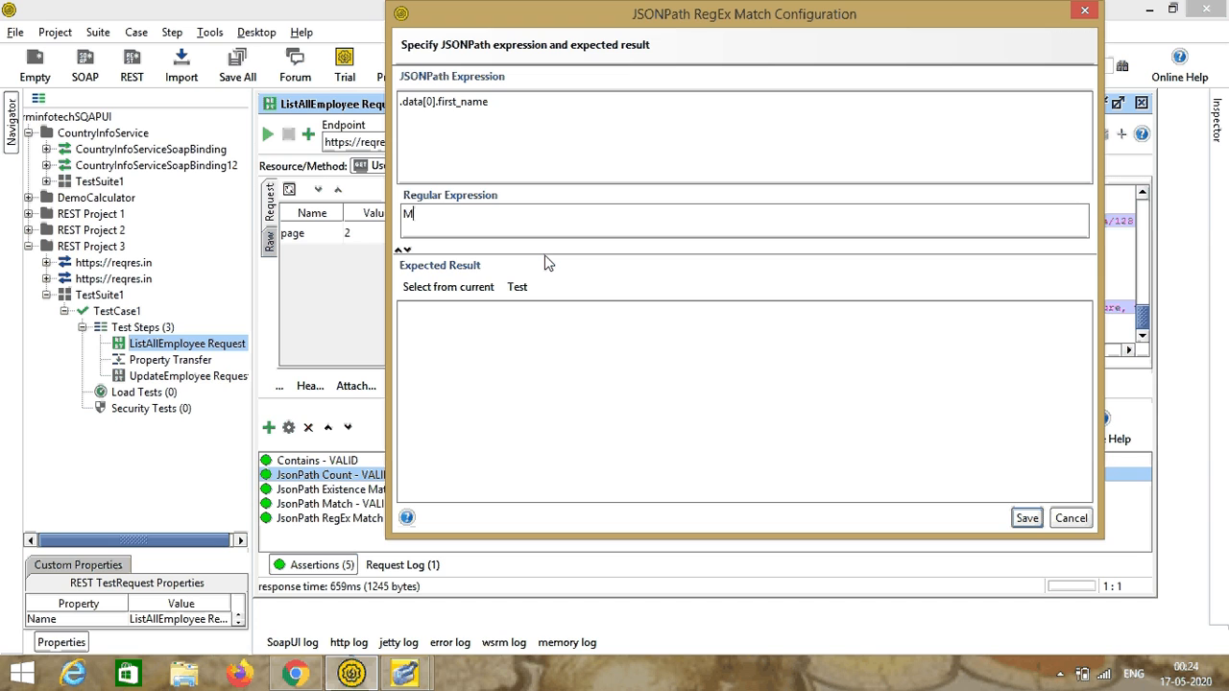
key("ctrl+v")
left_click(445, 290)
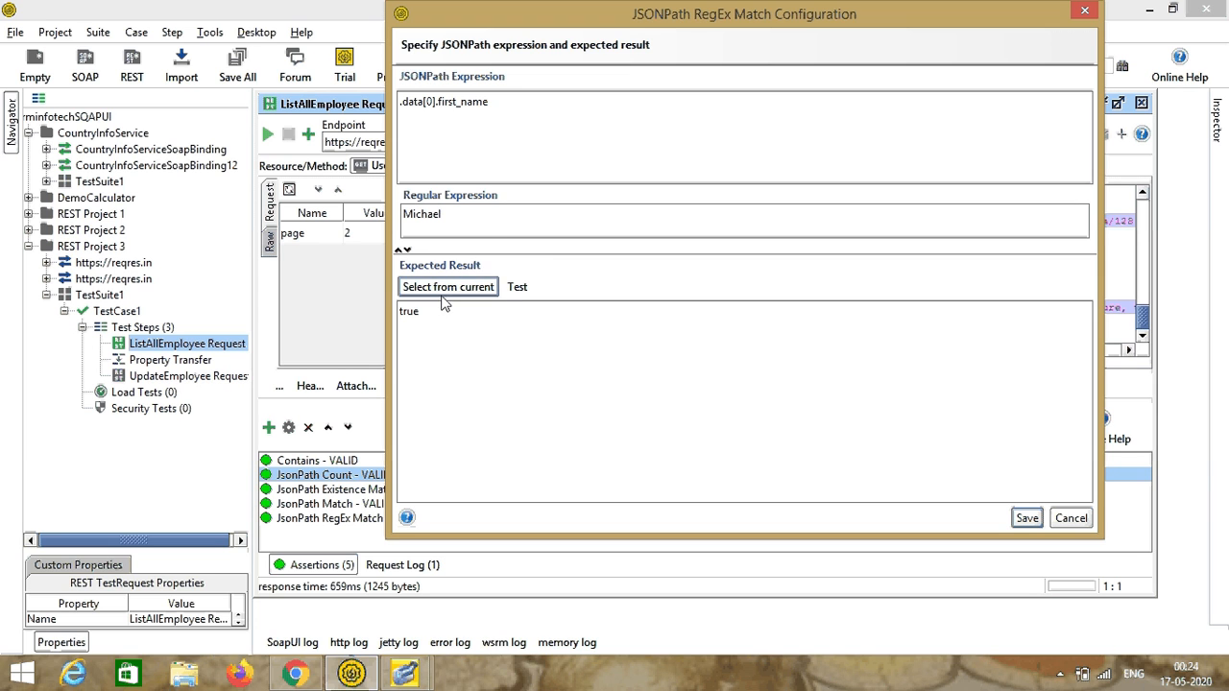
Step: Try the regular expression with an extra s at its end, taking the expected result from the current response again
left_click(494, 219)
type("s")
left_click(458, 286)
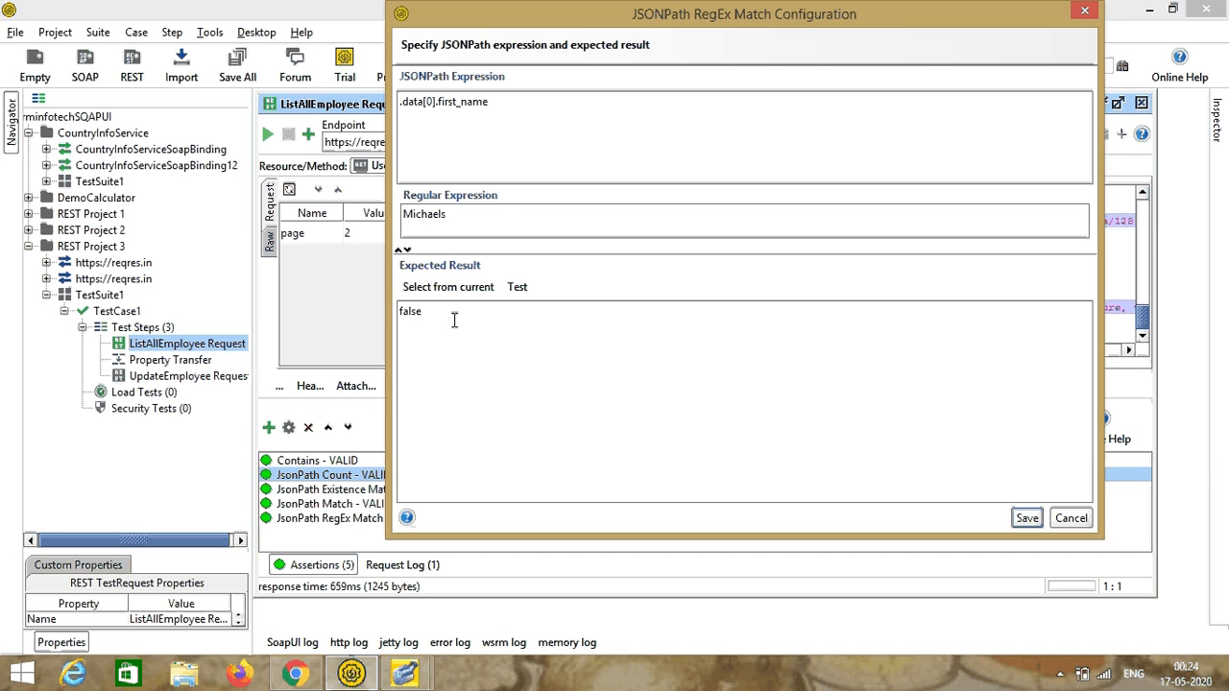
Step: Restore the copied first name as the regular expression, retake the expected result from the current response and save the assertion
left_click(493, 215)
left_click(448, 288)
left_click(1027, 518)
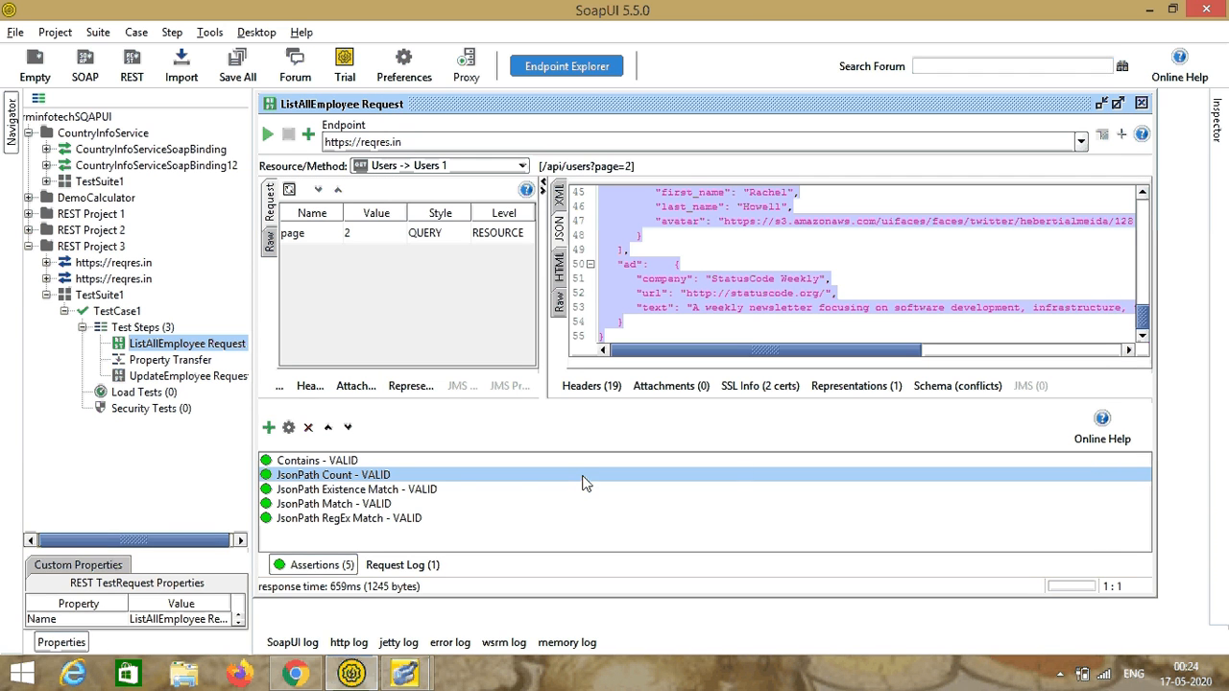
Step: Examine the assertions offered under Compliance, Status and Standards and under SLA, without adding any
left_click(268, 428)
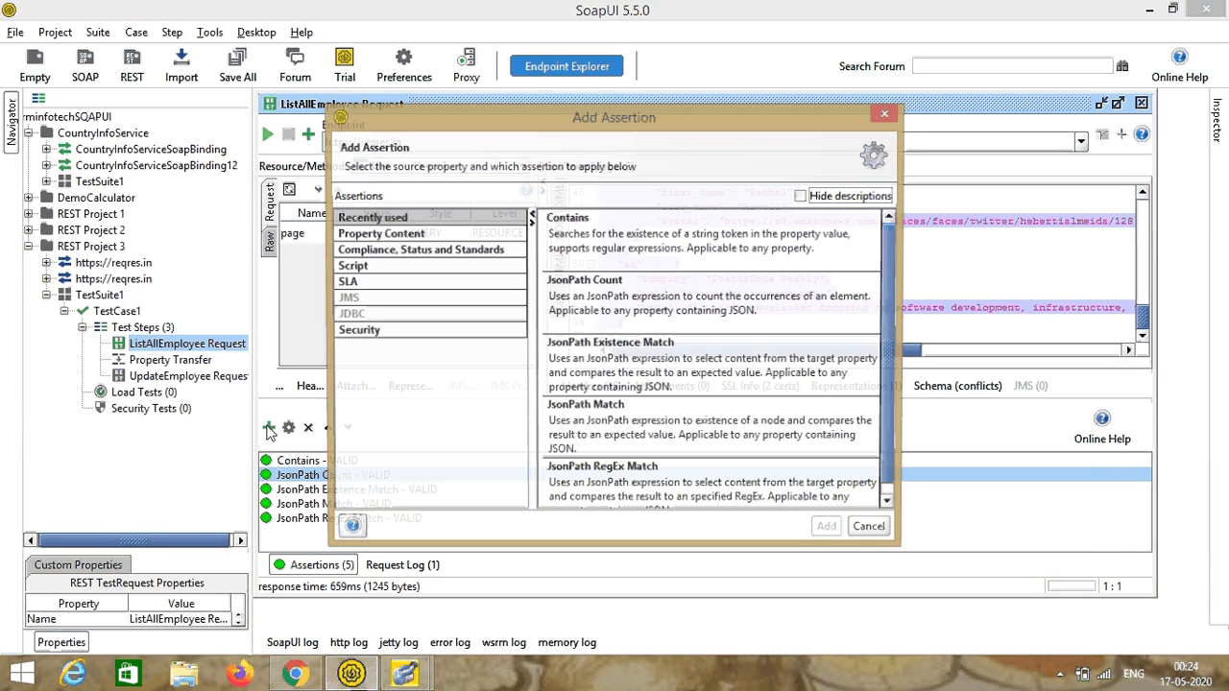
left_click(373, 252)
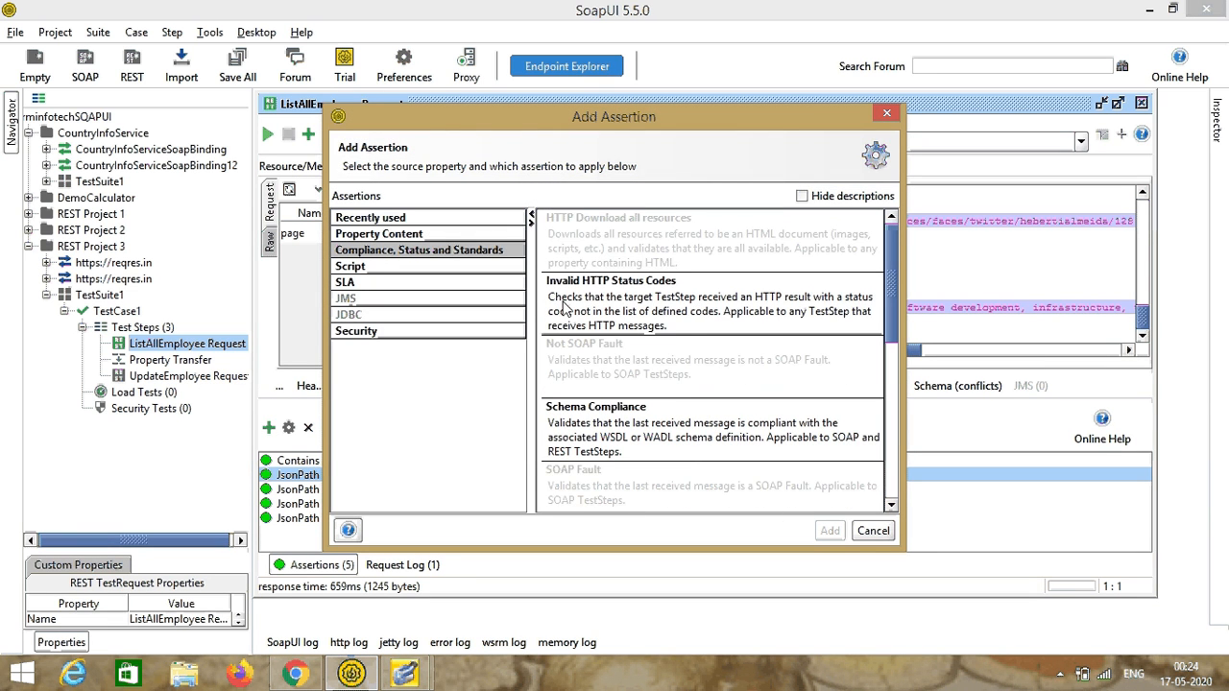
scroll(876, 397, "down", 3)
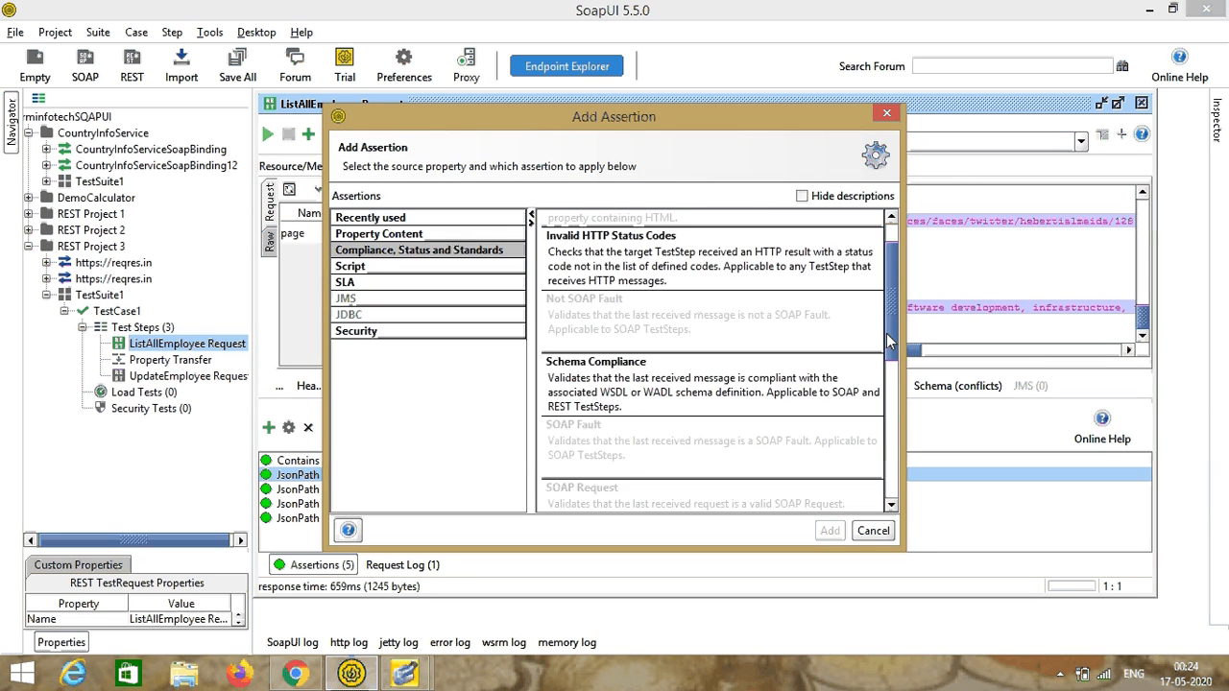
scroll(875, 396, "up", 3)
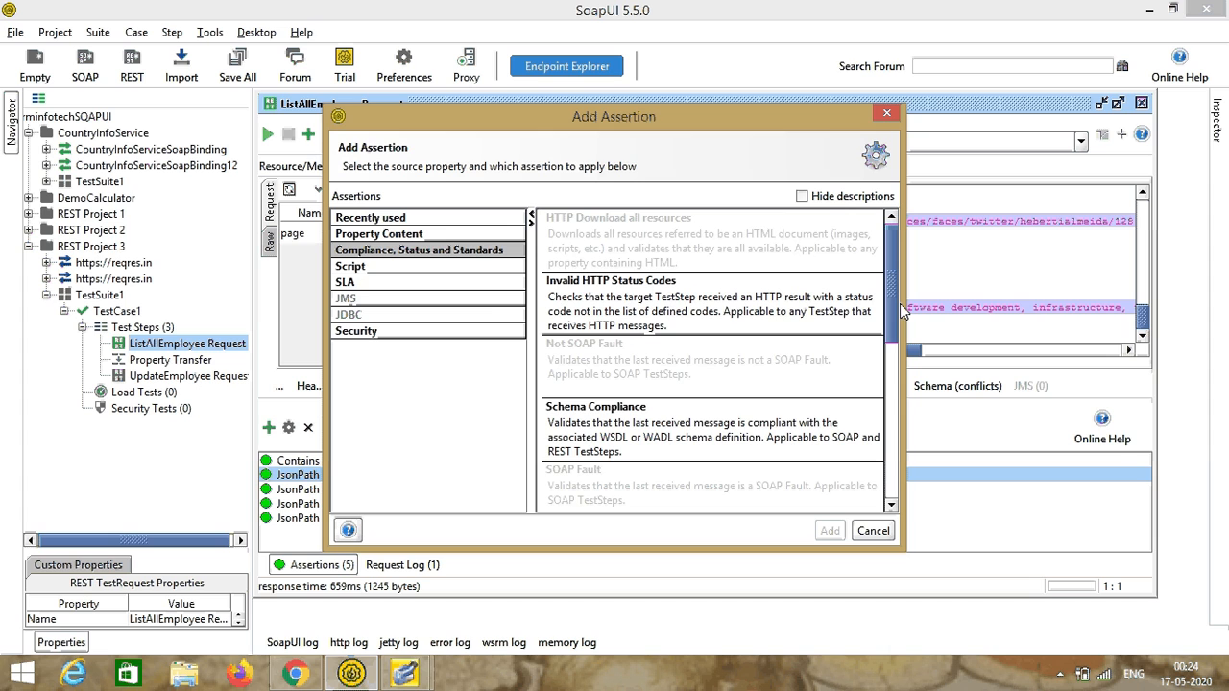
left_click(372, 284)
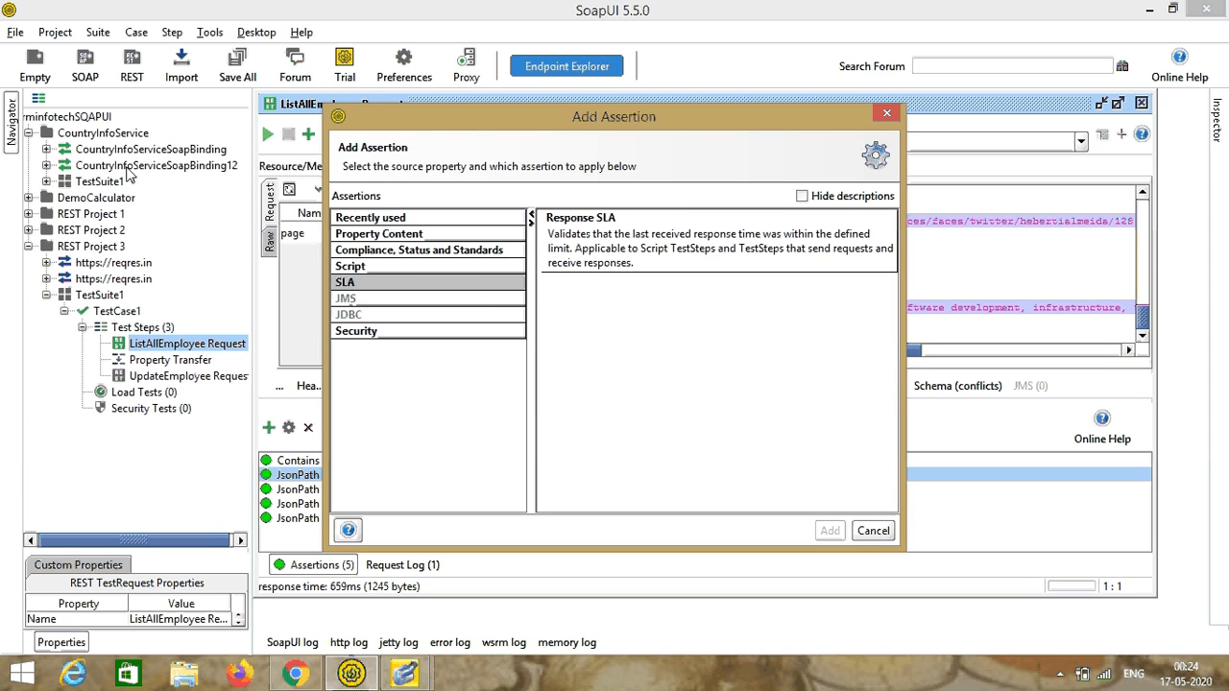
left_click(873, 531)
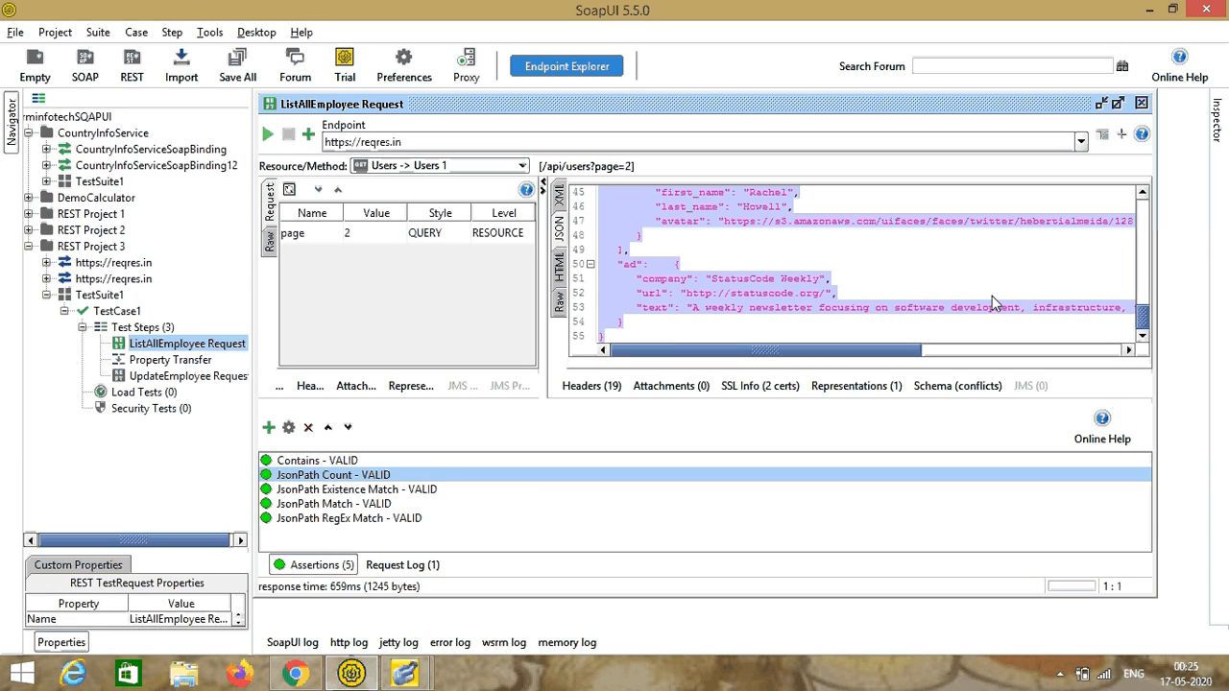
Step: Close the ListAllEmployee request and generate HTML documentation for the CountryInfoServiceSoapBinding interface in D:\Java-Videos
left_click(1143, 104)
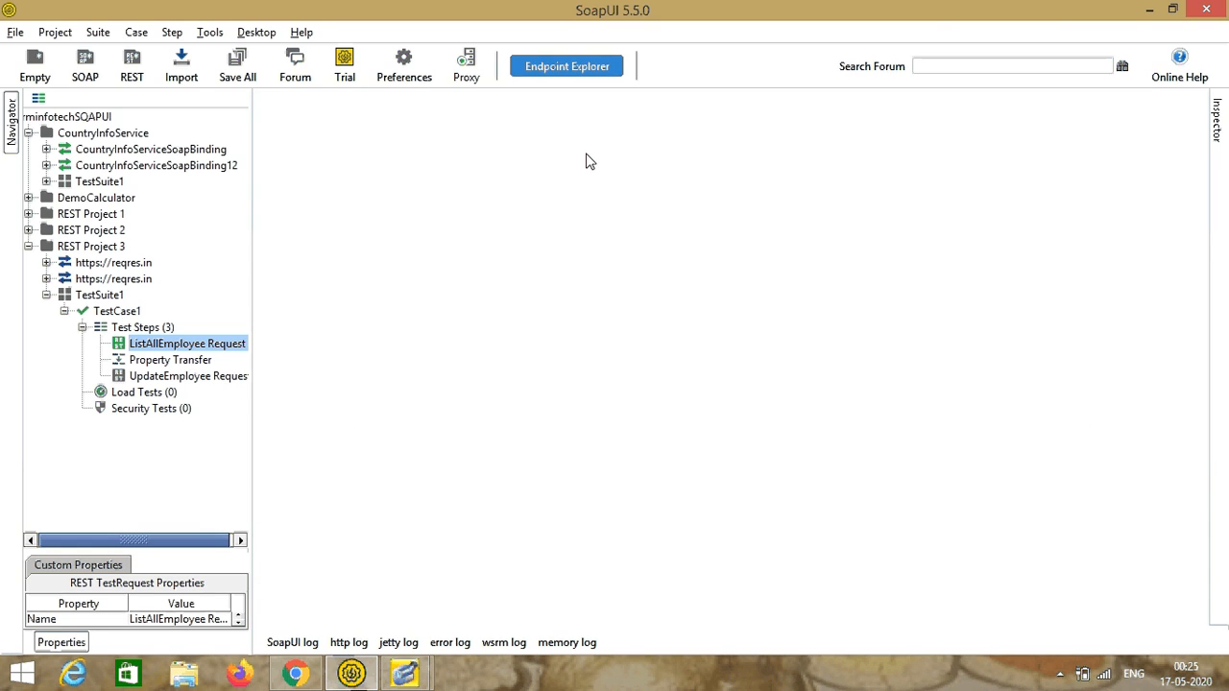
left_click(29, 246)
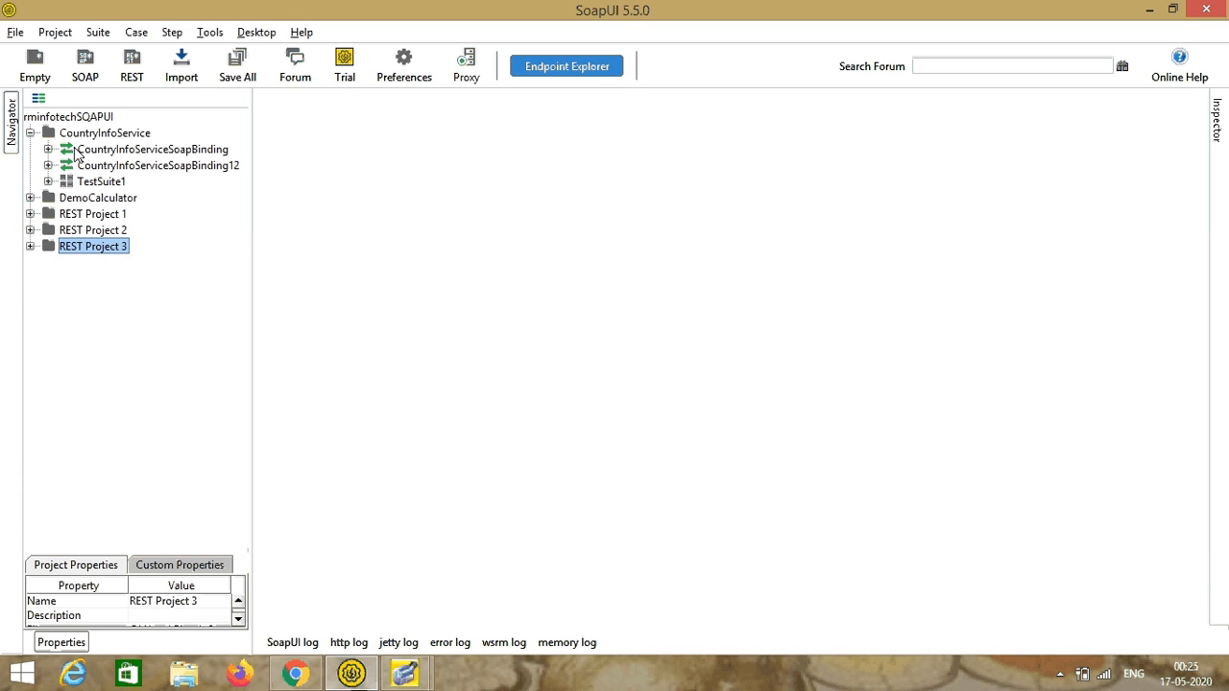
left_click(126, 151)
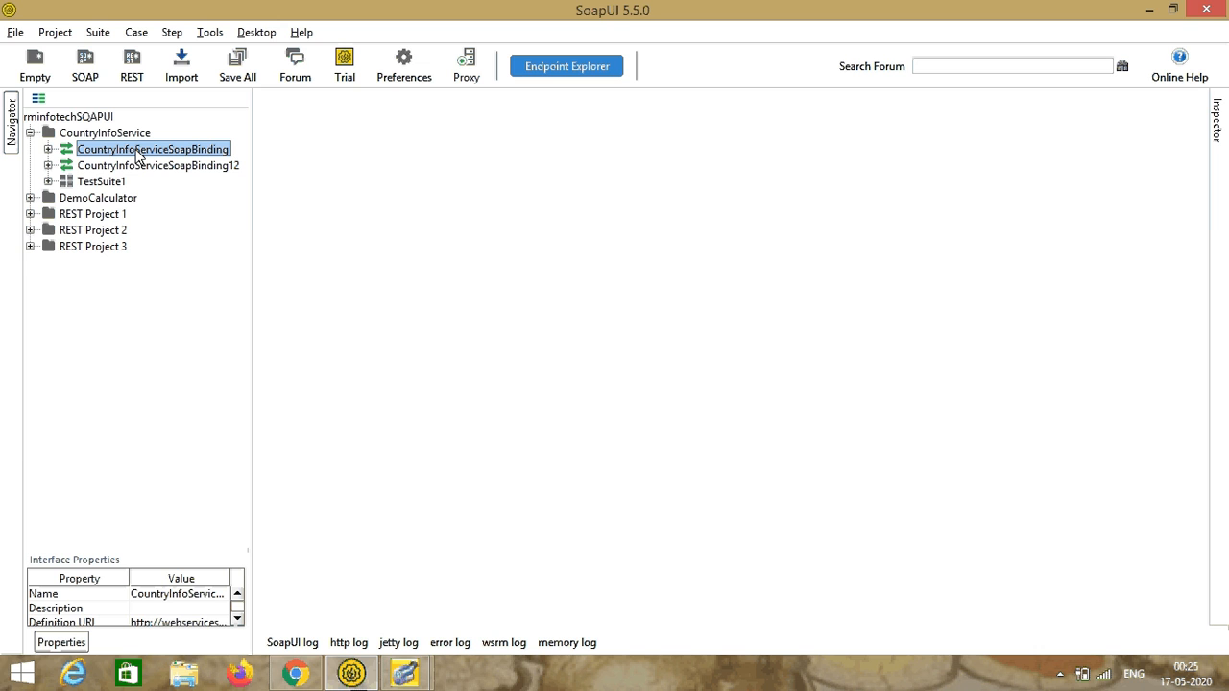
right_click(145, 157)
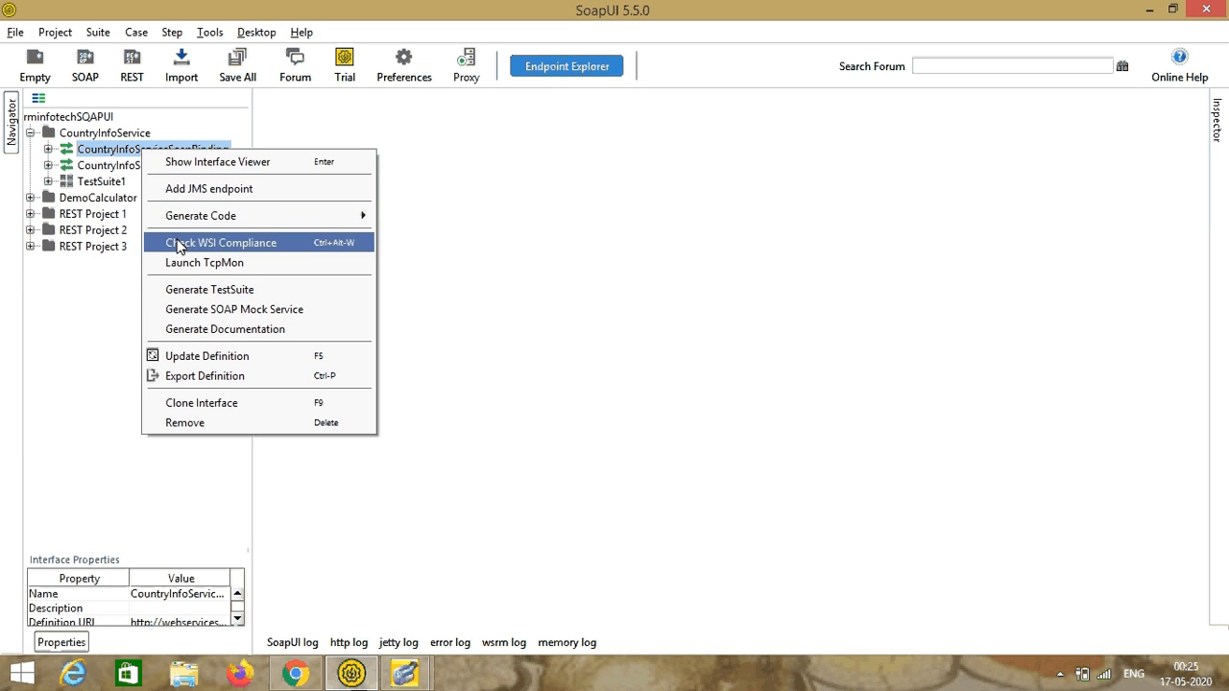
left_click(256, 328)
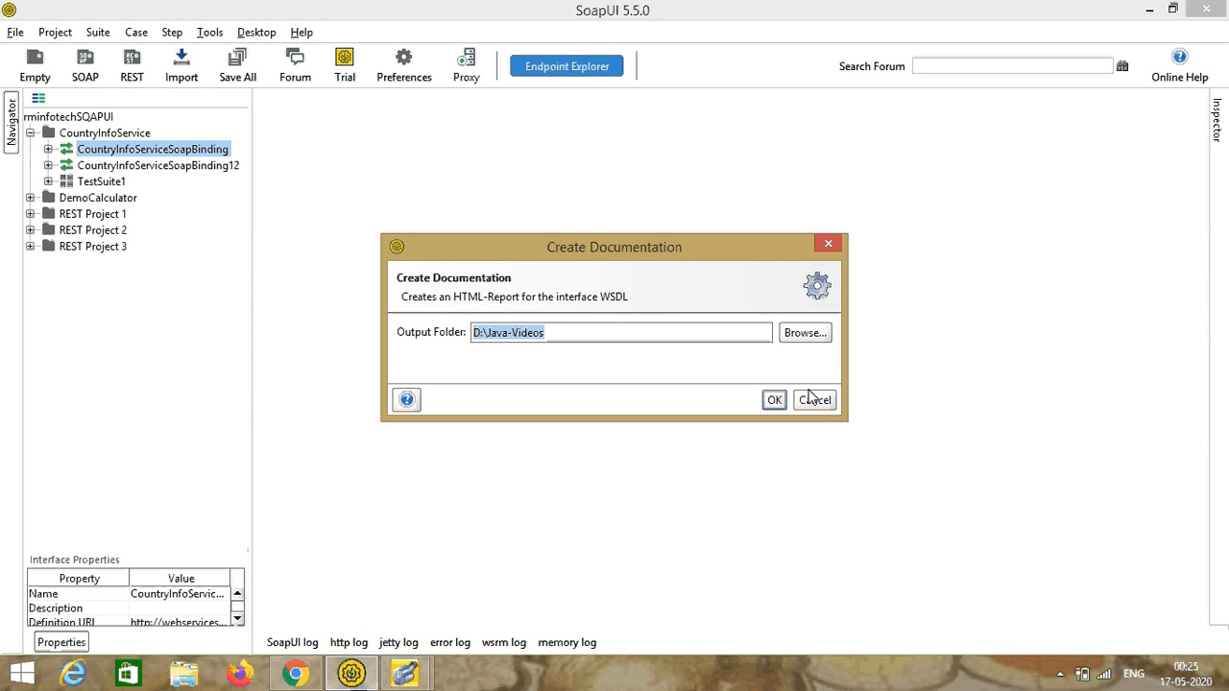
left_click(774, 401)
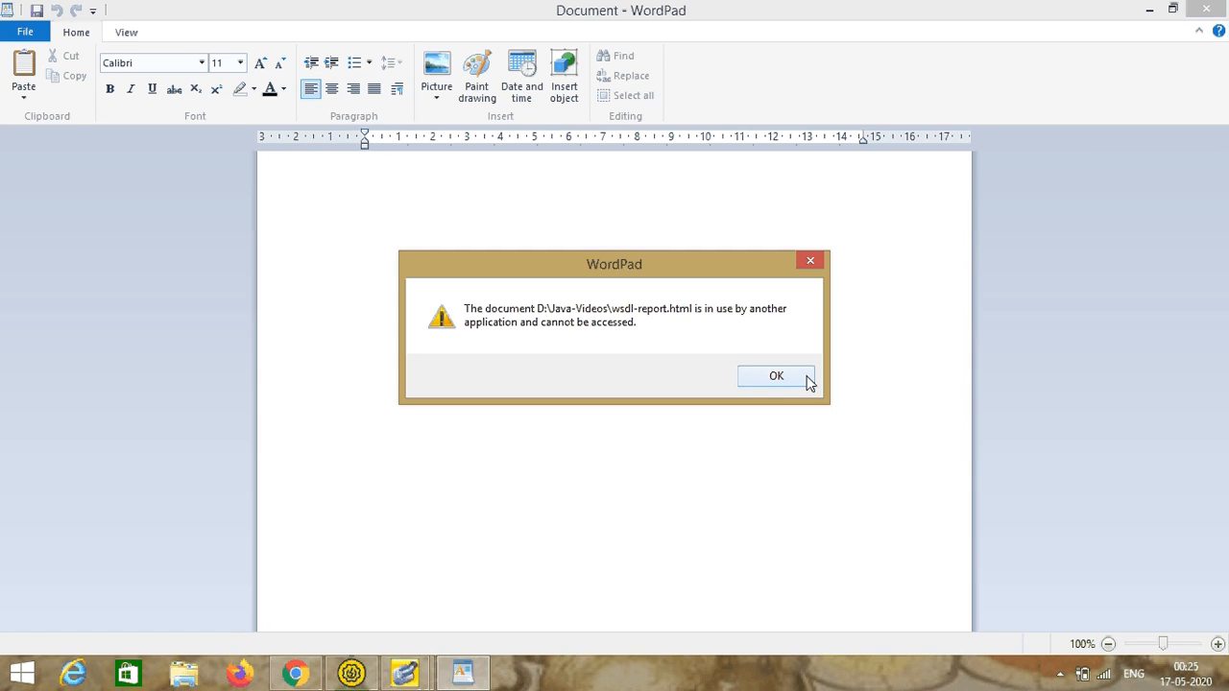
left_click(790, 382)
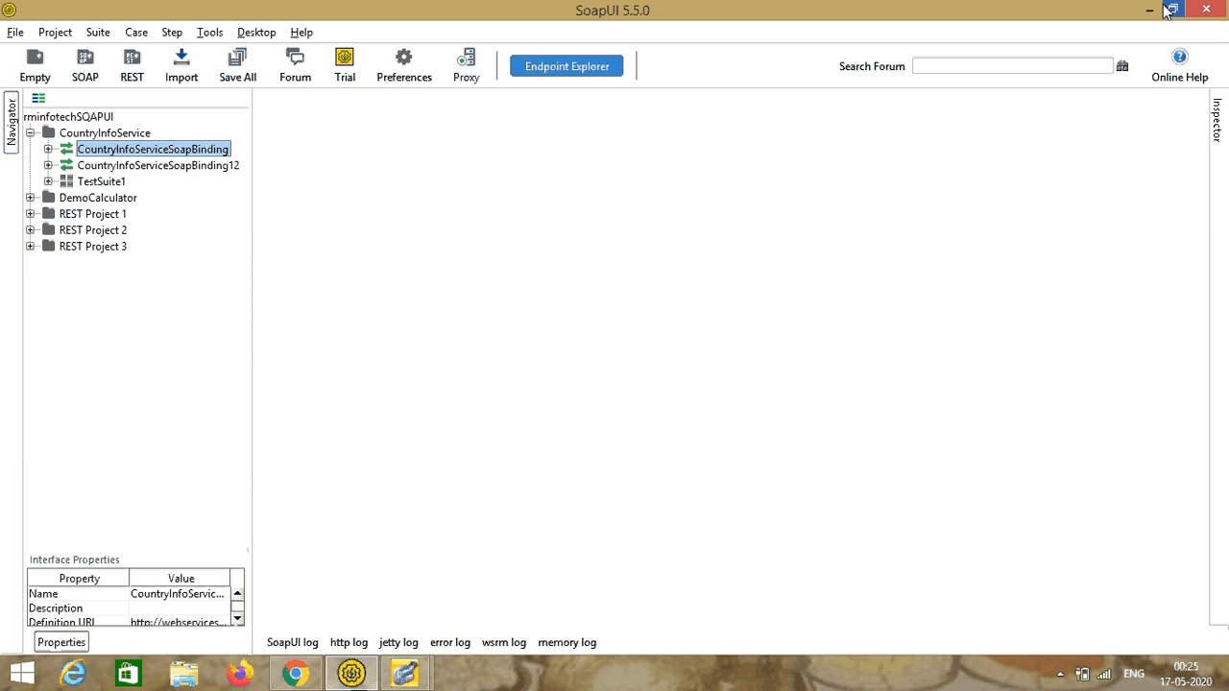
Step: Minimise SoapUI and open the Java-Videos folder on drive D in File Explorer
left_click(1153, 9)
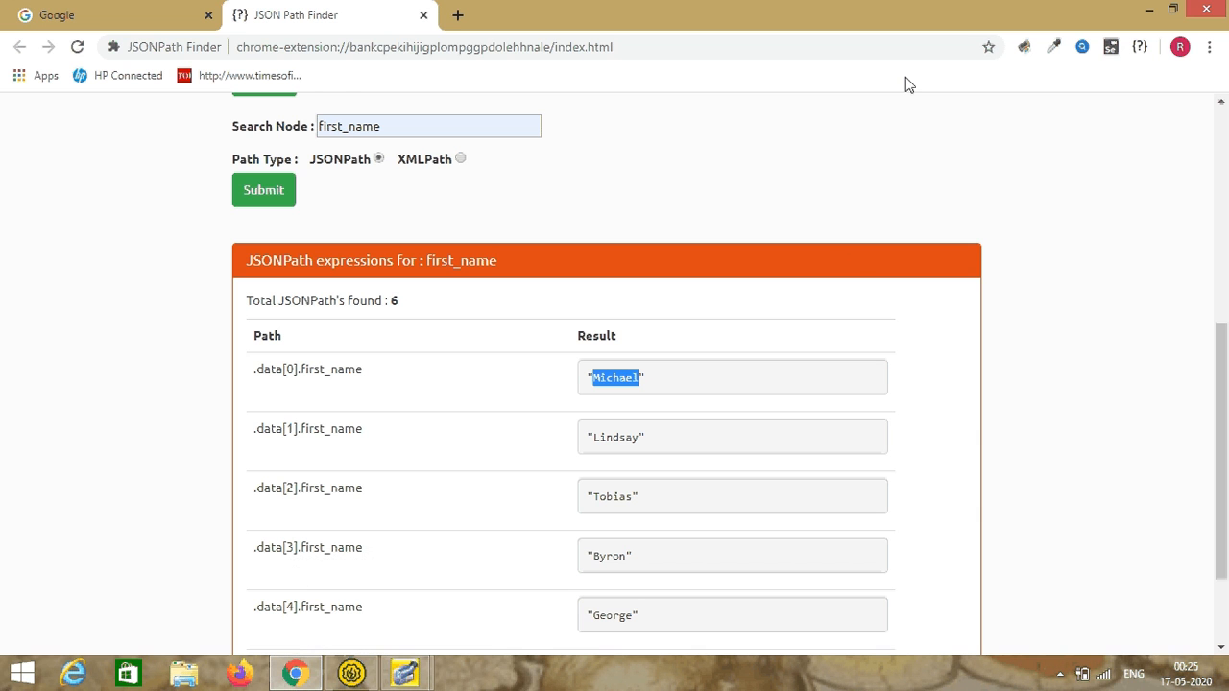
left_click(184, 673)
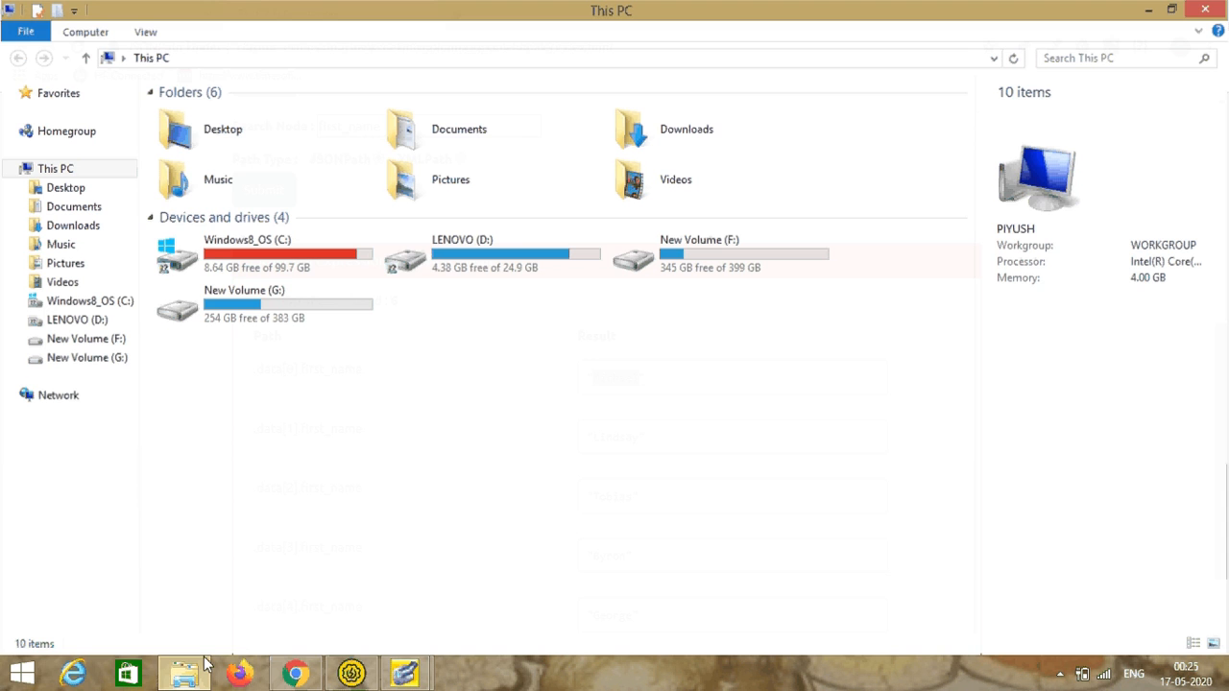
double_click(486, 255)
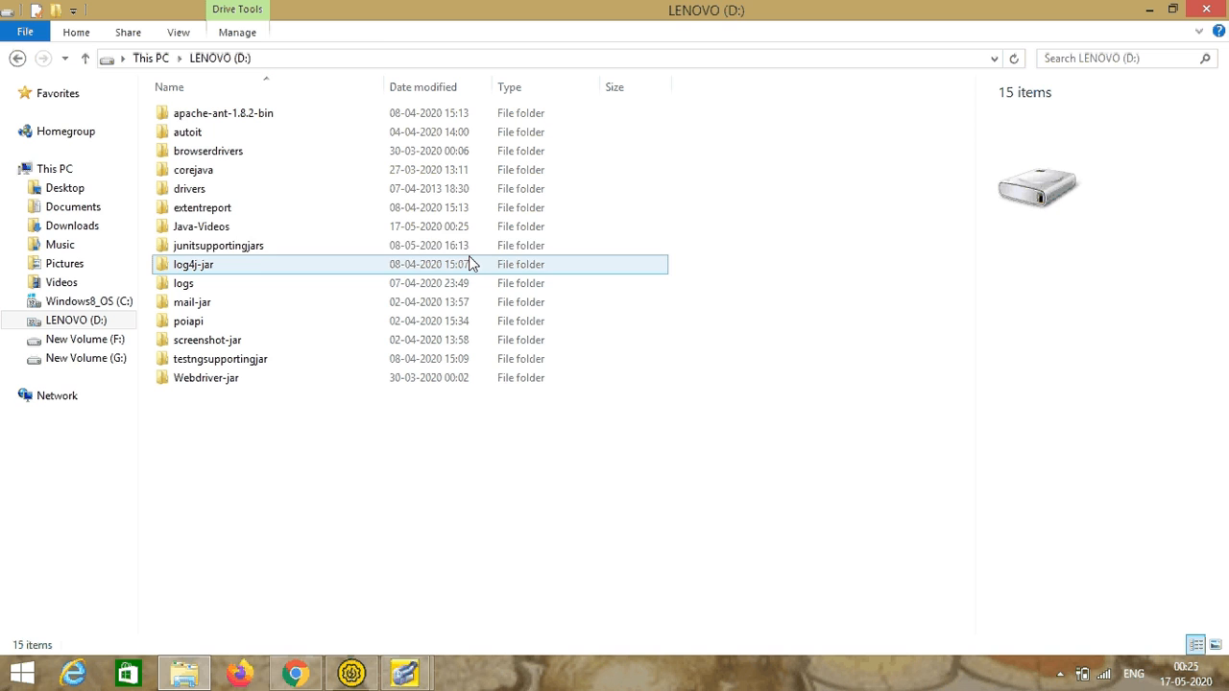
double_click(238, 231)
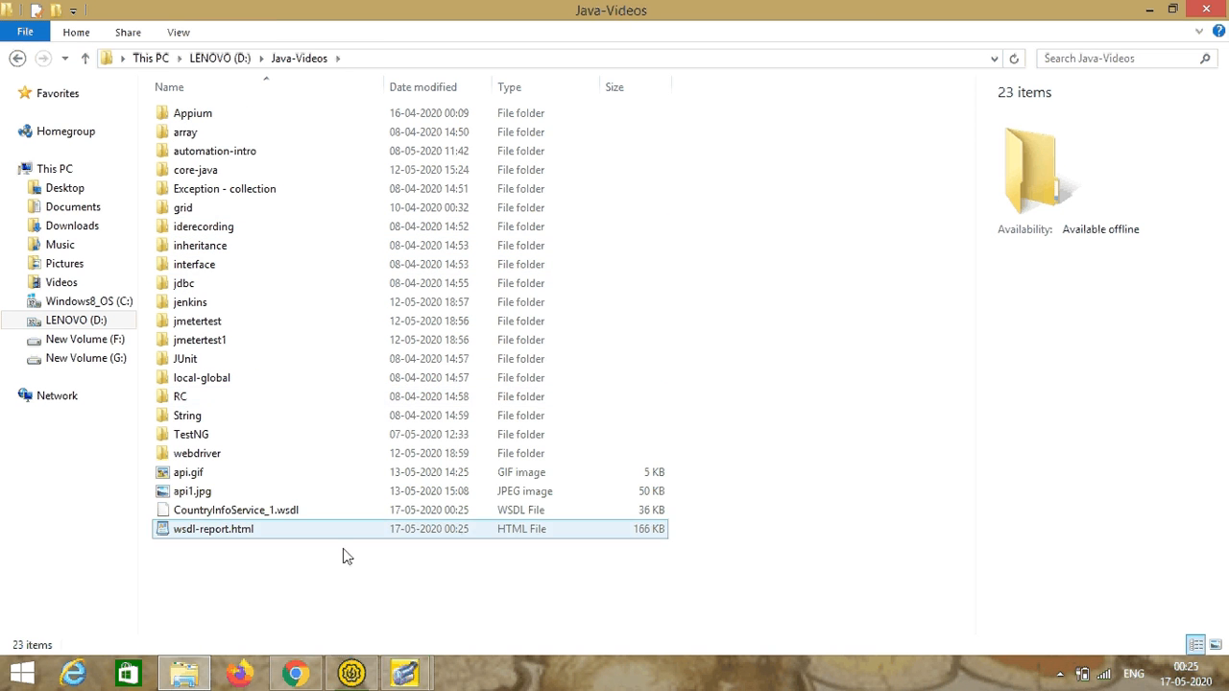
Step: Open wsdl-report.html in Google Chrome and examine the CountryInfoService details and its list of operations
left_click(247, 536)
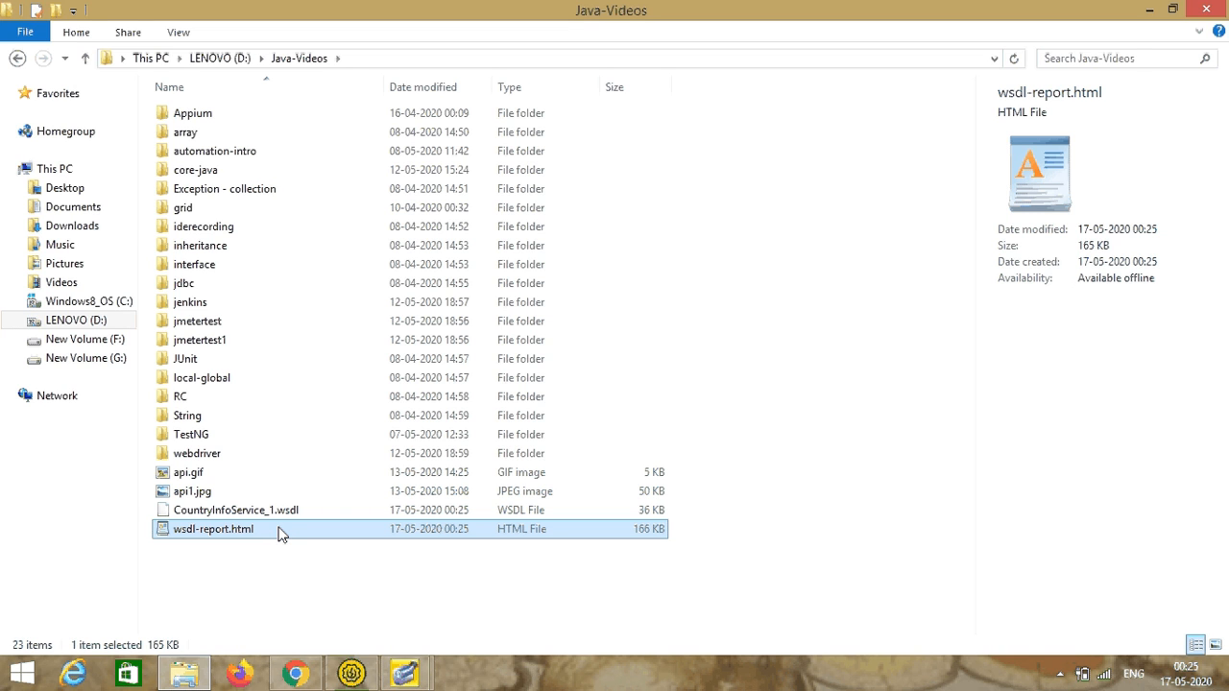
right_click(282, 533)
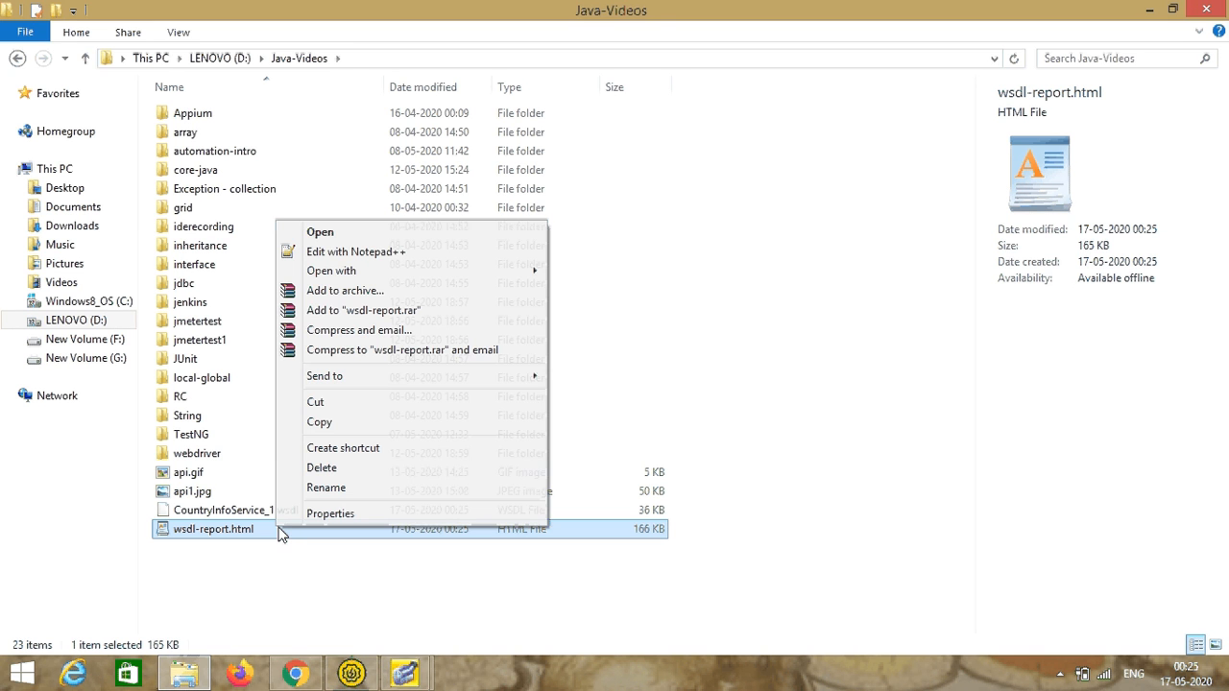
mouse_move(480, 270)
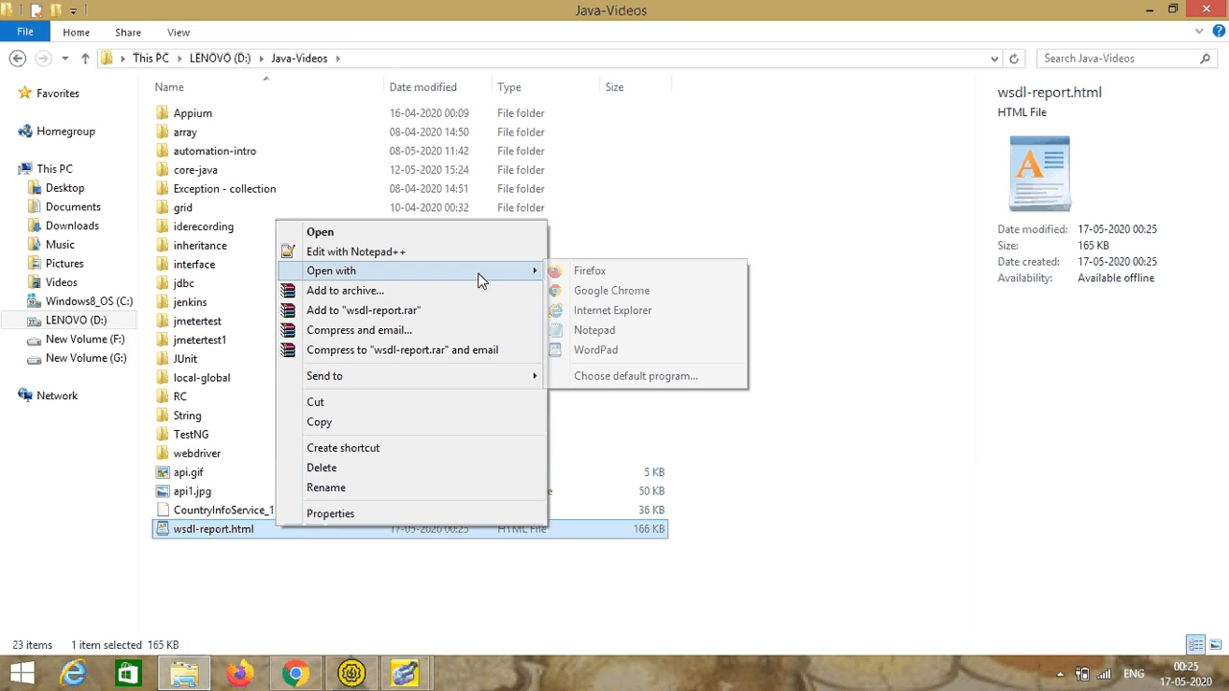
left_click(585, 291)
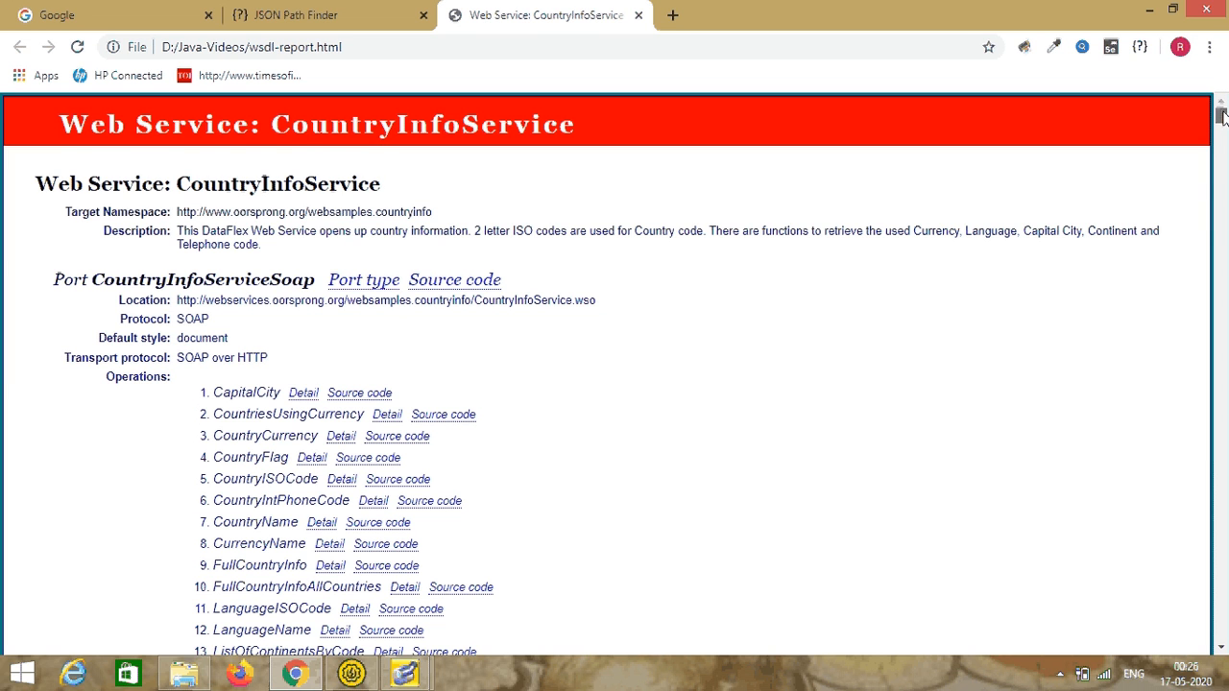
left_click_drag(1222, 113, 1221, 123)
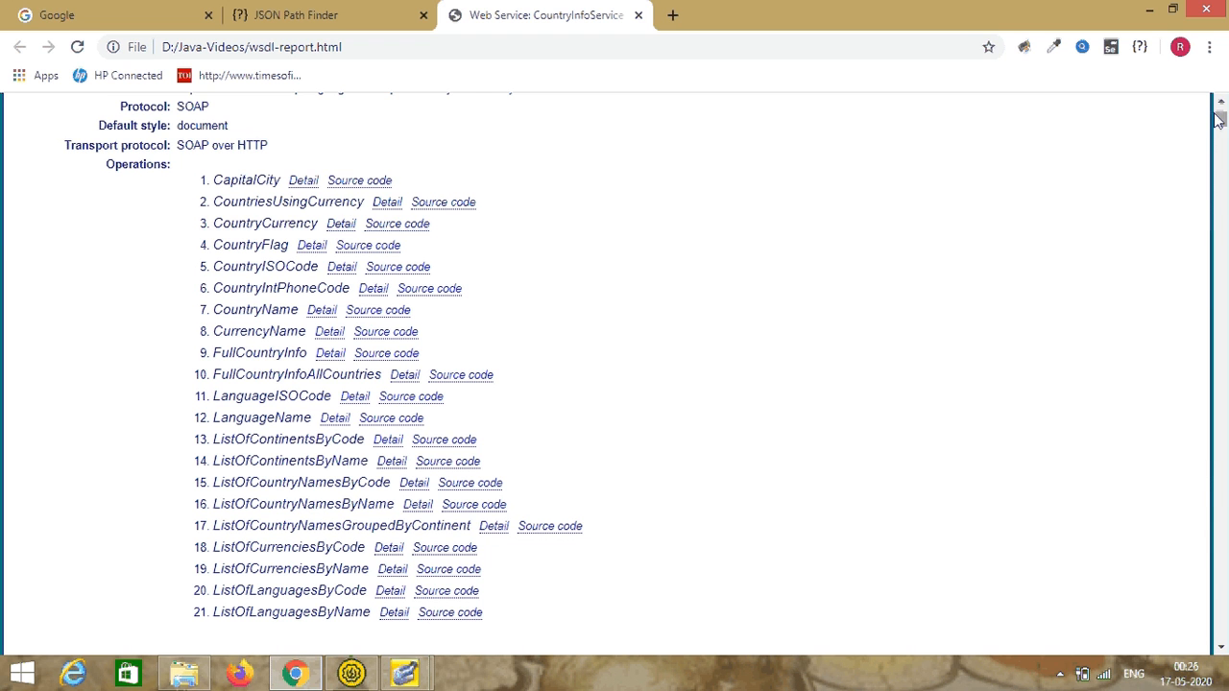
mouse_move(1217, 117)
left_mouse_down()
mouse_move(1220, 153)
mouse_move(1219, 111)
left_mouse_up()
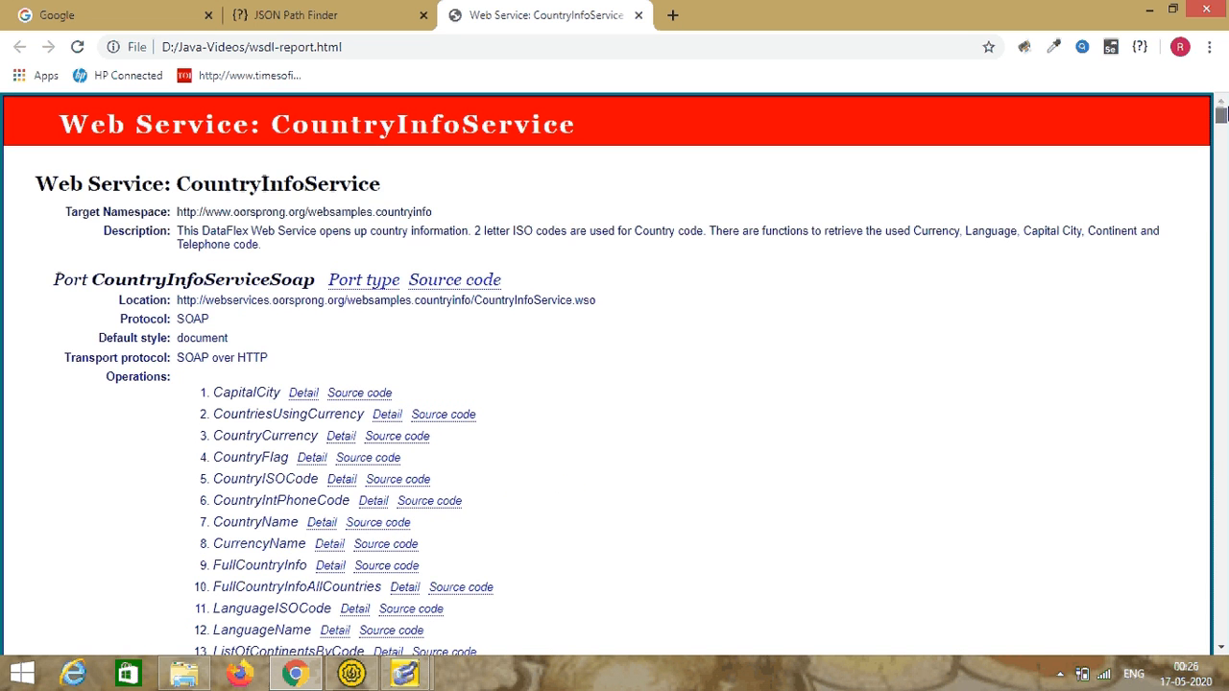
Step: Close the report and JSON Path Finder pages, and minimise the browser and the Java-Videos folder window
left_click(639, 16)
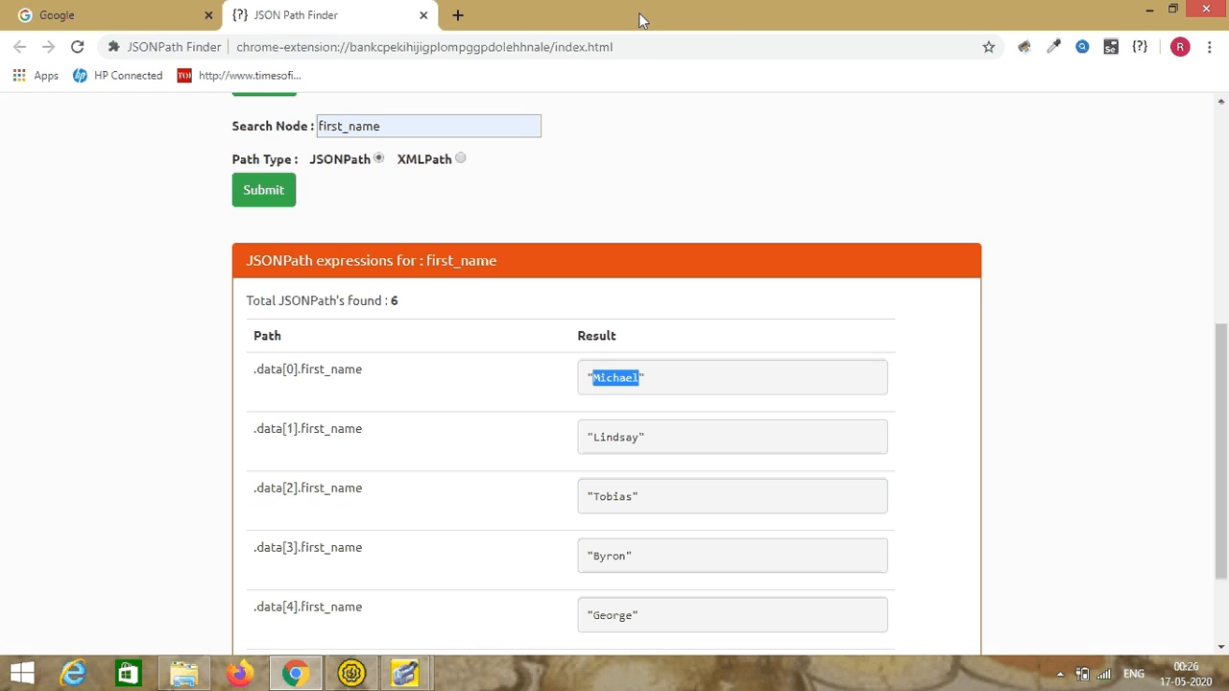
left_click(424, 14)
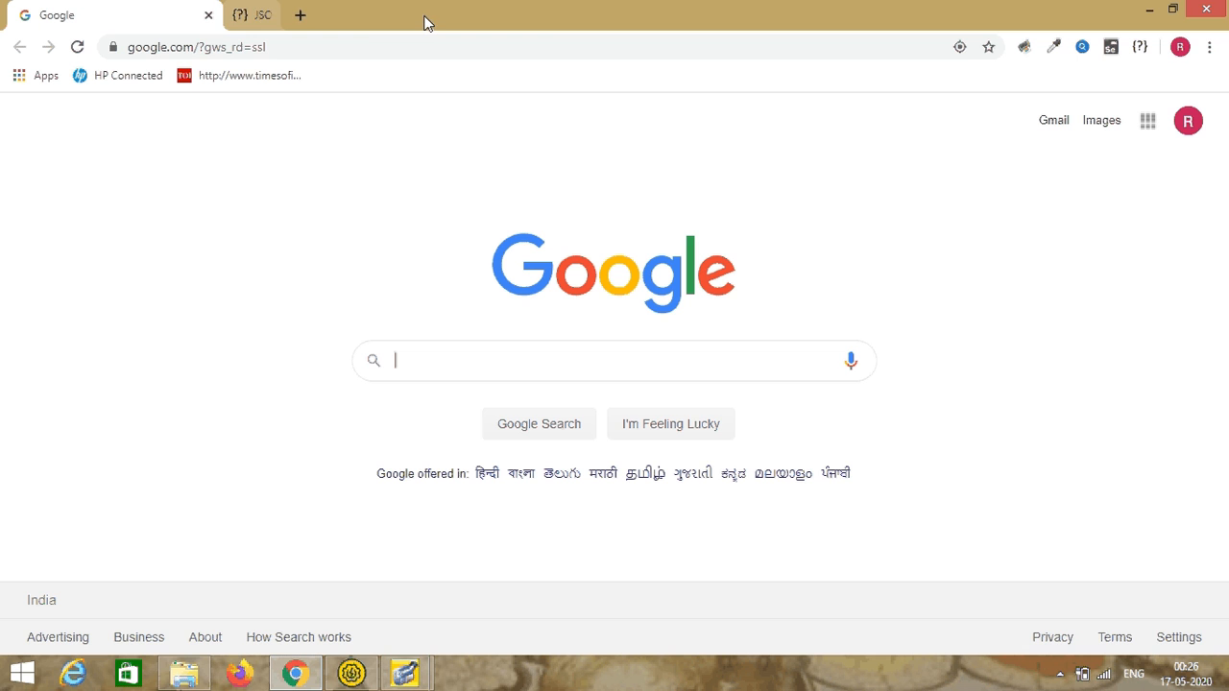
left_click(1149, 9)
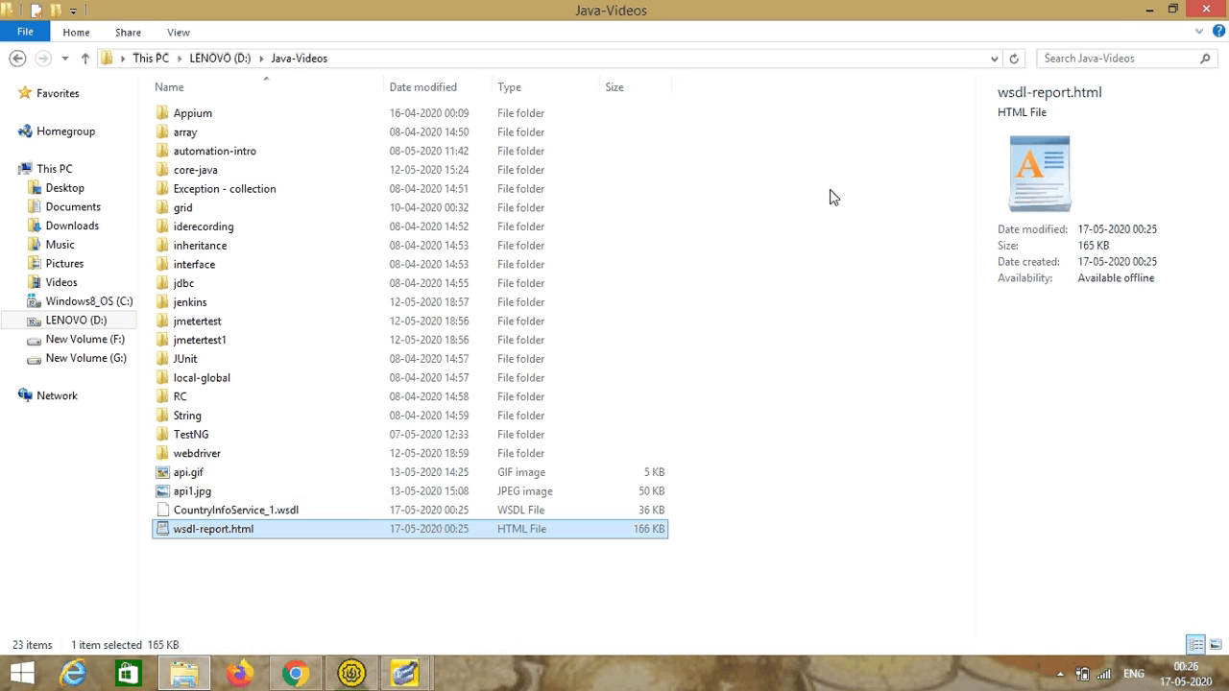
left_click(1149, 10)
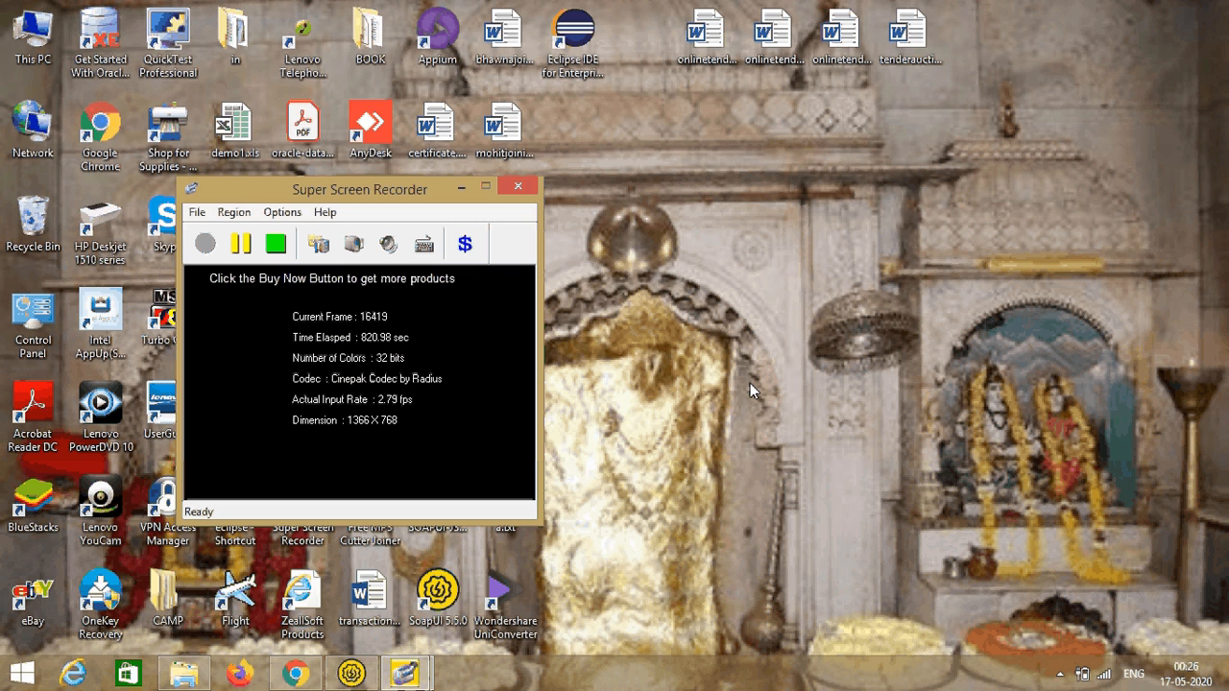
mouse_move(405, 672)
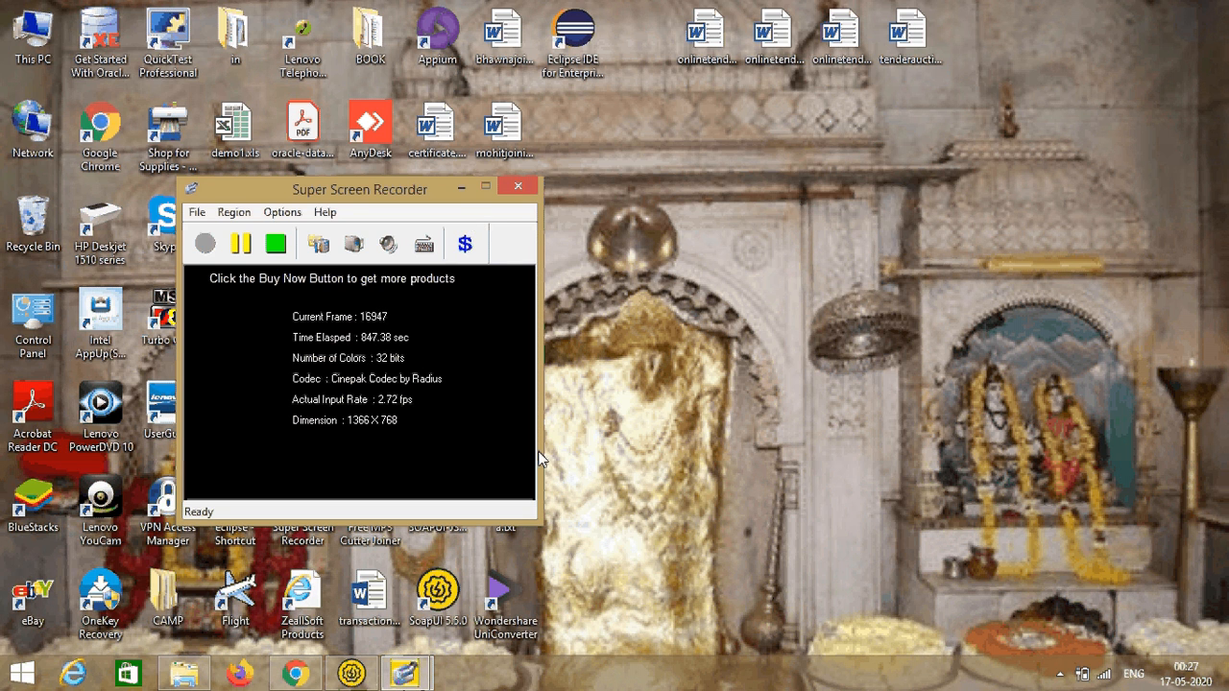
left_click(197, 213)
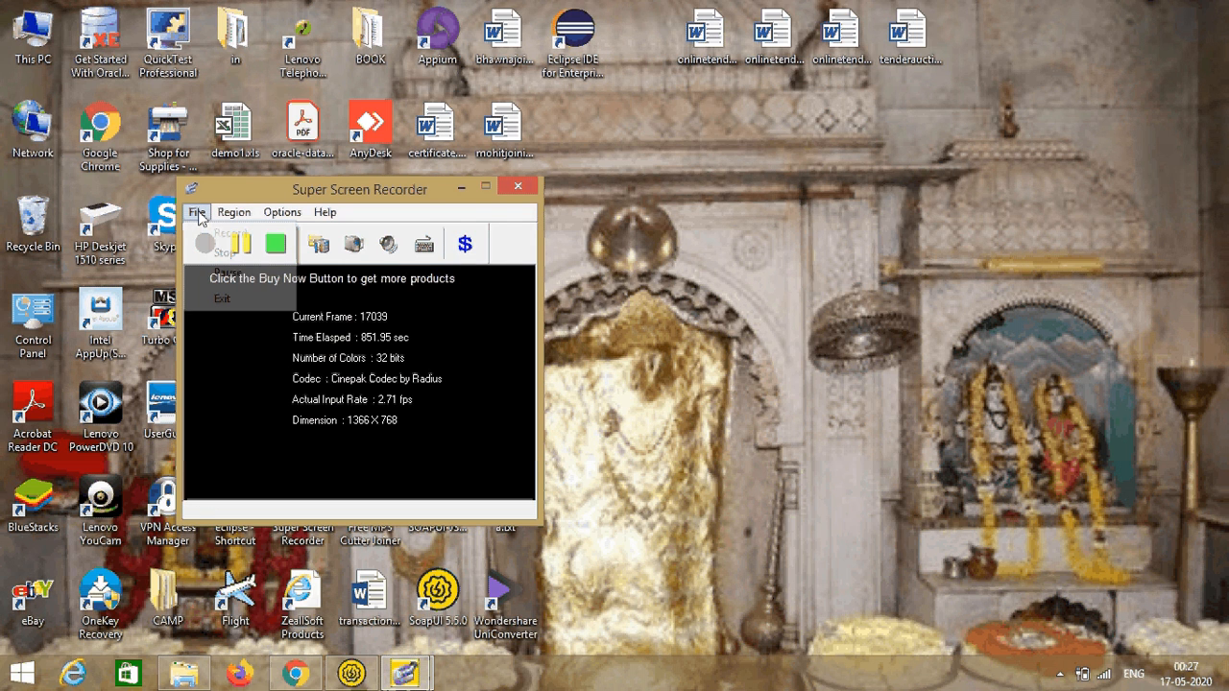